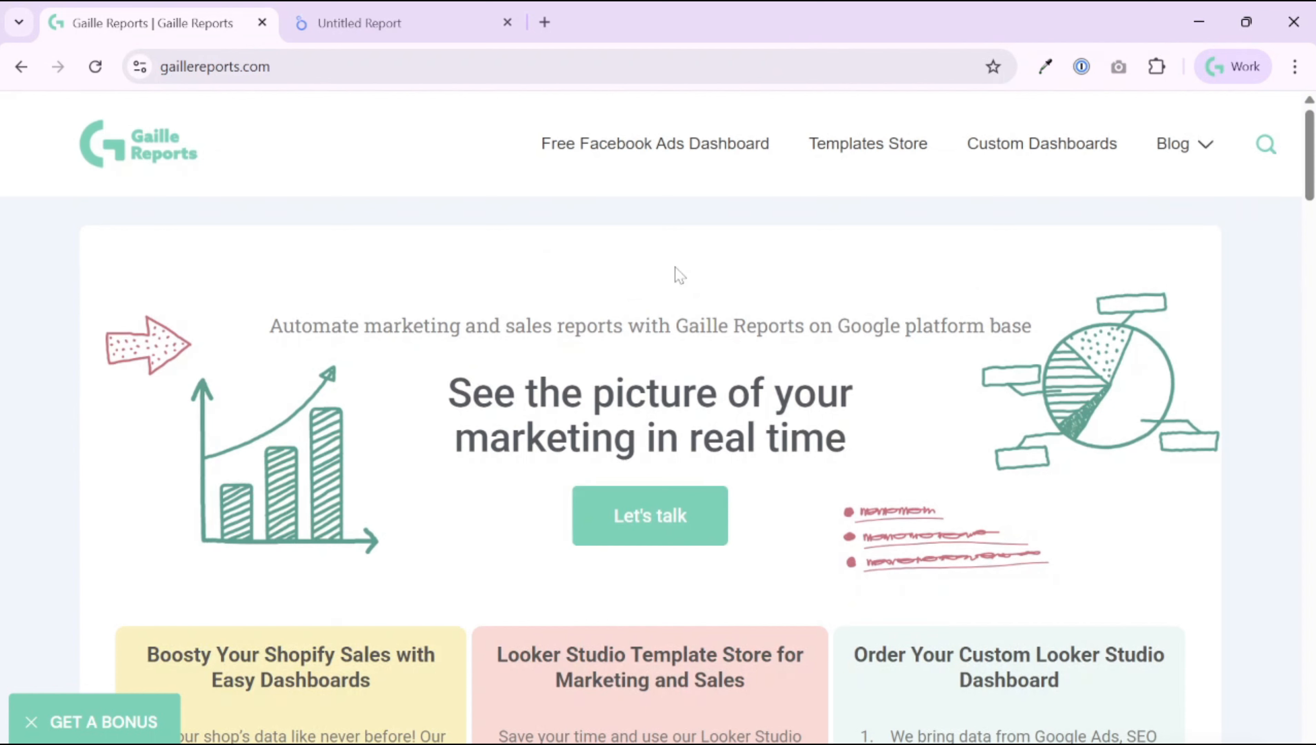
Step: Scroll the gaillereports.com homepage past templates and reviews to the BigQuery and GA4 blog articles
{"action": "mouse_move", "coordinate": [1166, 150]}
{"action": "scroll", "coordinate": [756, 292], "scroll_direction": "down", "scroll_amount": 5}
{"action": "scroll", "coordinate": [777, 308], "scroll_direction": "down", "scroll_amount": 10}
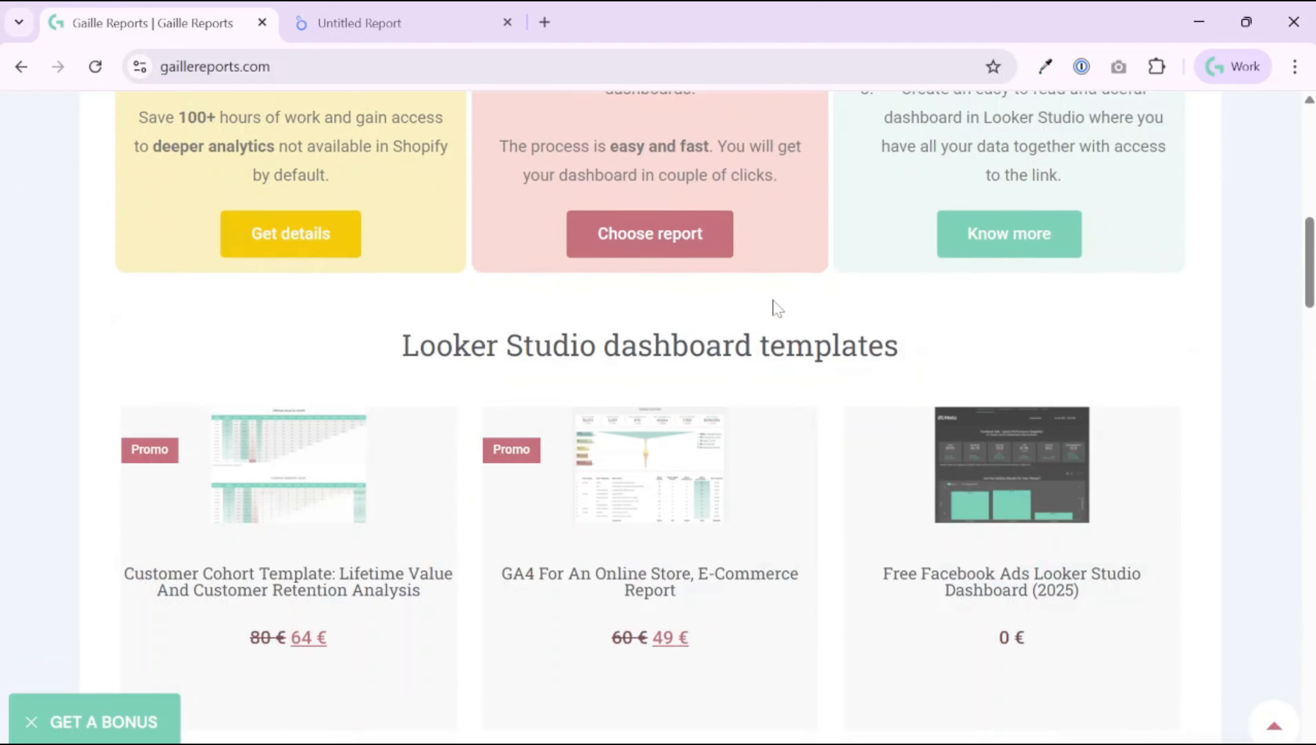
{"action": "scroll", "coordinate": [776, 309], "scroll_direction": "down", "scroll_amount": 3}
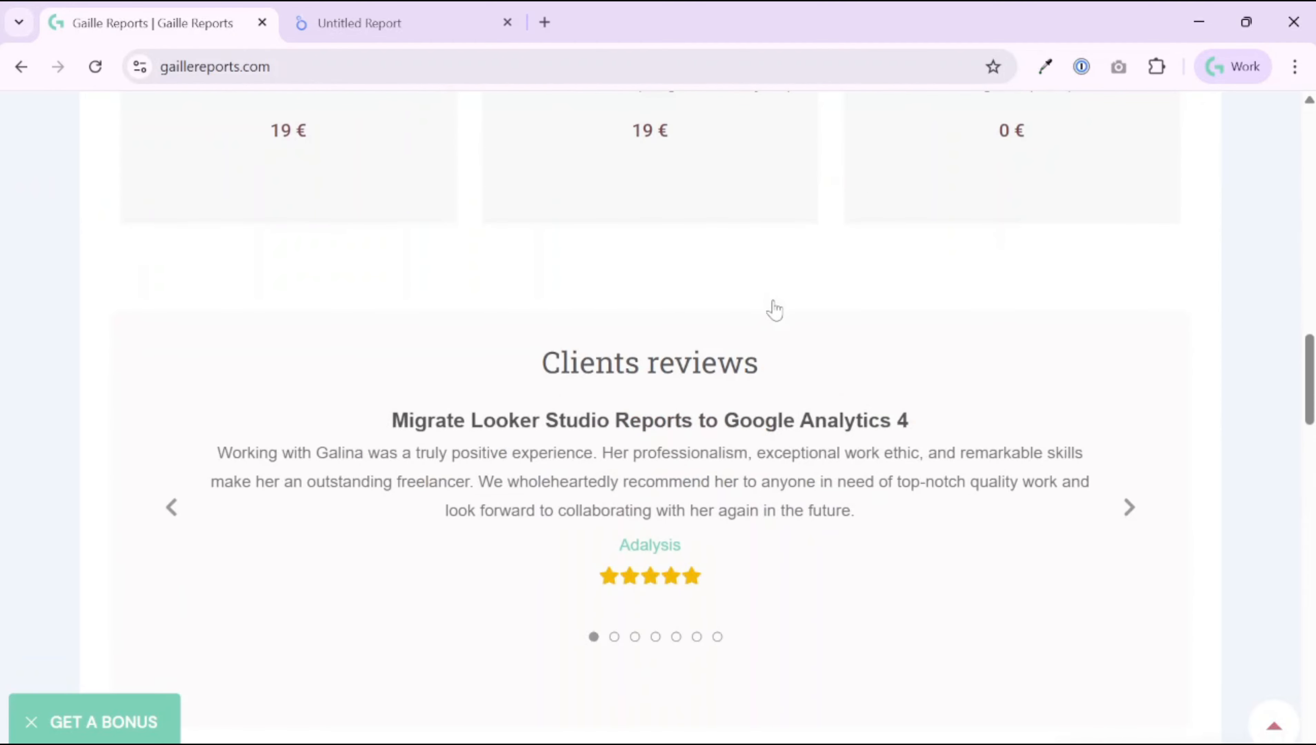
{"action": "scroll", "coordinate": [777, 309], "scroll_direction": "down", "scroll_amount": 15}
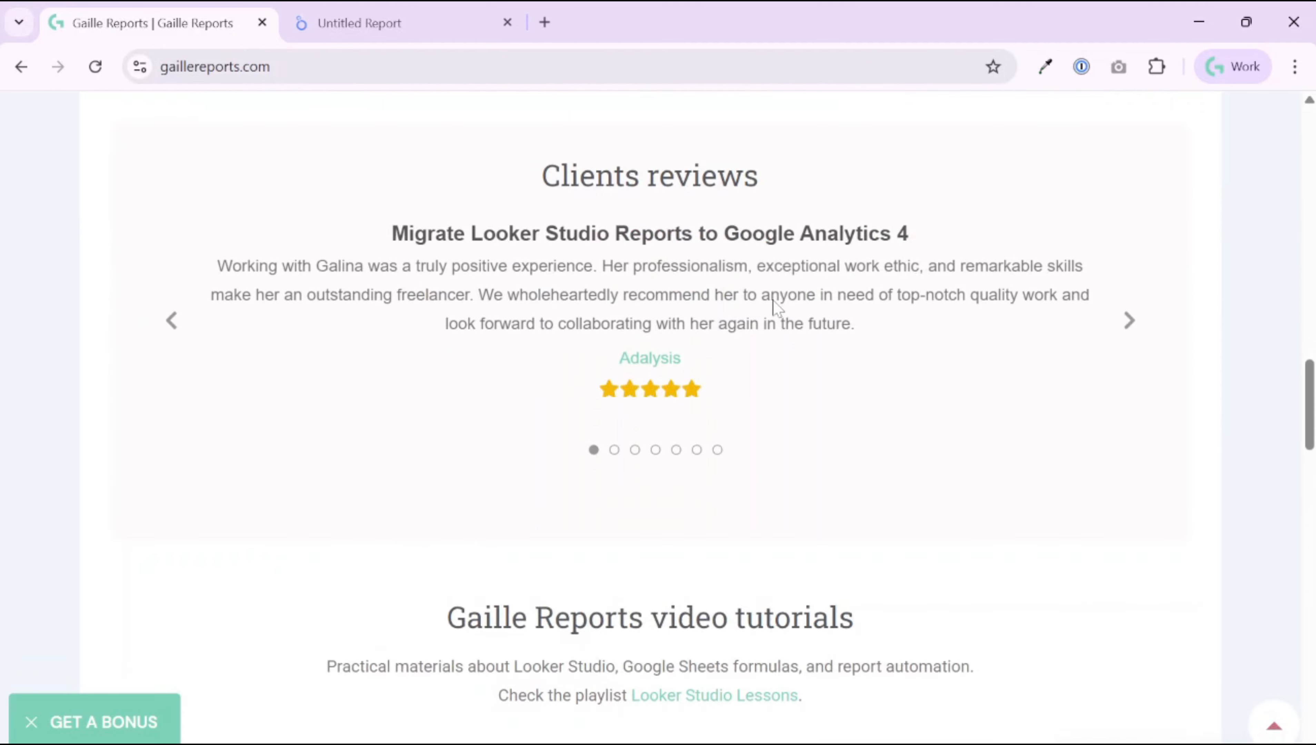
{"action": "scroll", "coordinate": [777, 309], "scroll_direction": "down", "scroll_amount": 5}
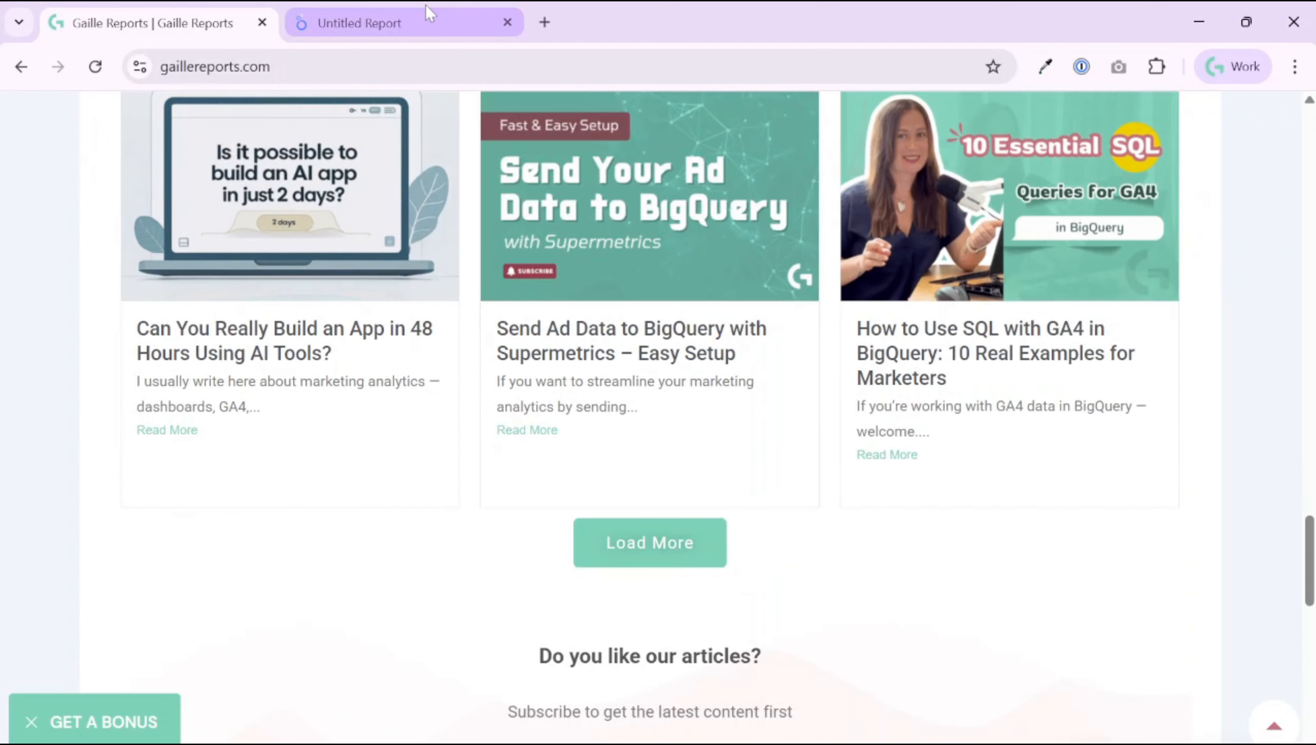
Step: Open the Untitled Report with Active users and Sessions scorecards in edit mode
{"action": "left_click", "coordinate": [422, 17]}
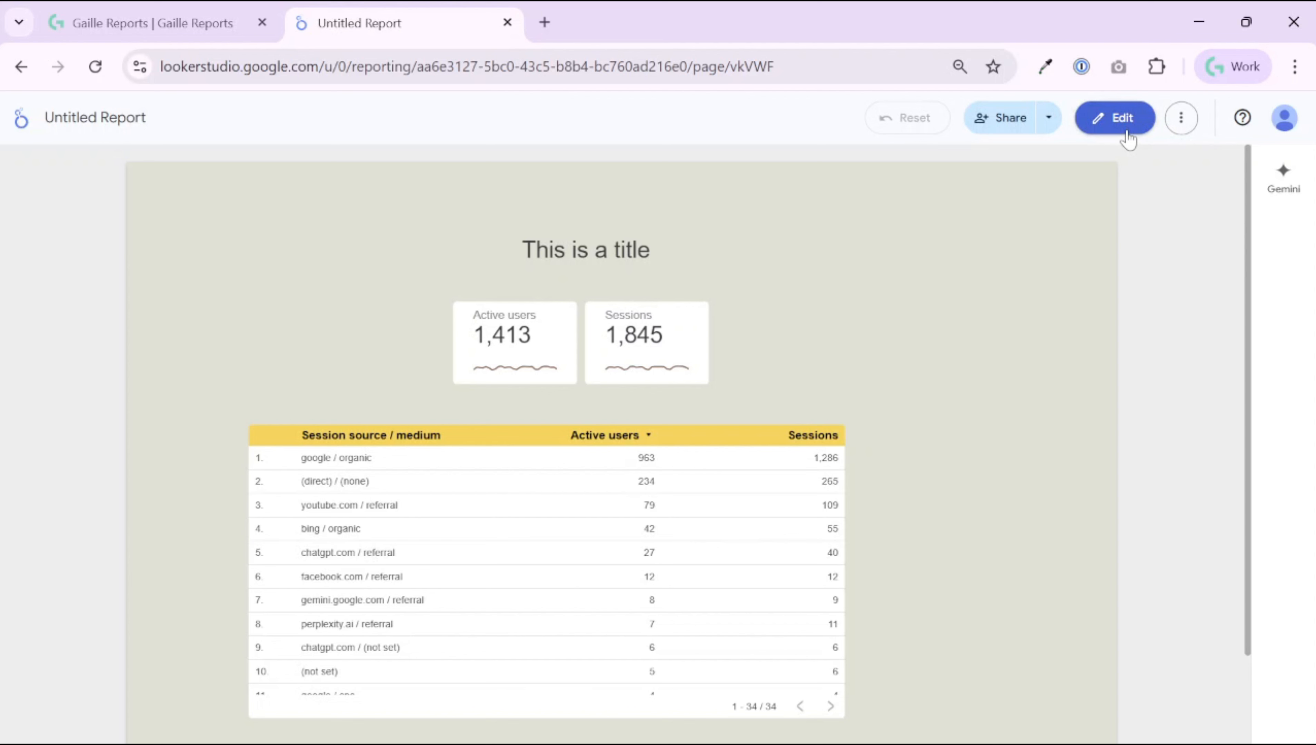
{"action": "left_click", "coordinate": [1048, 124]}
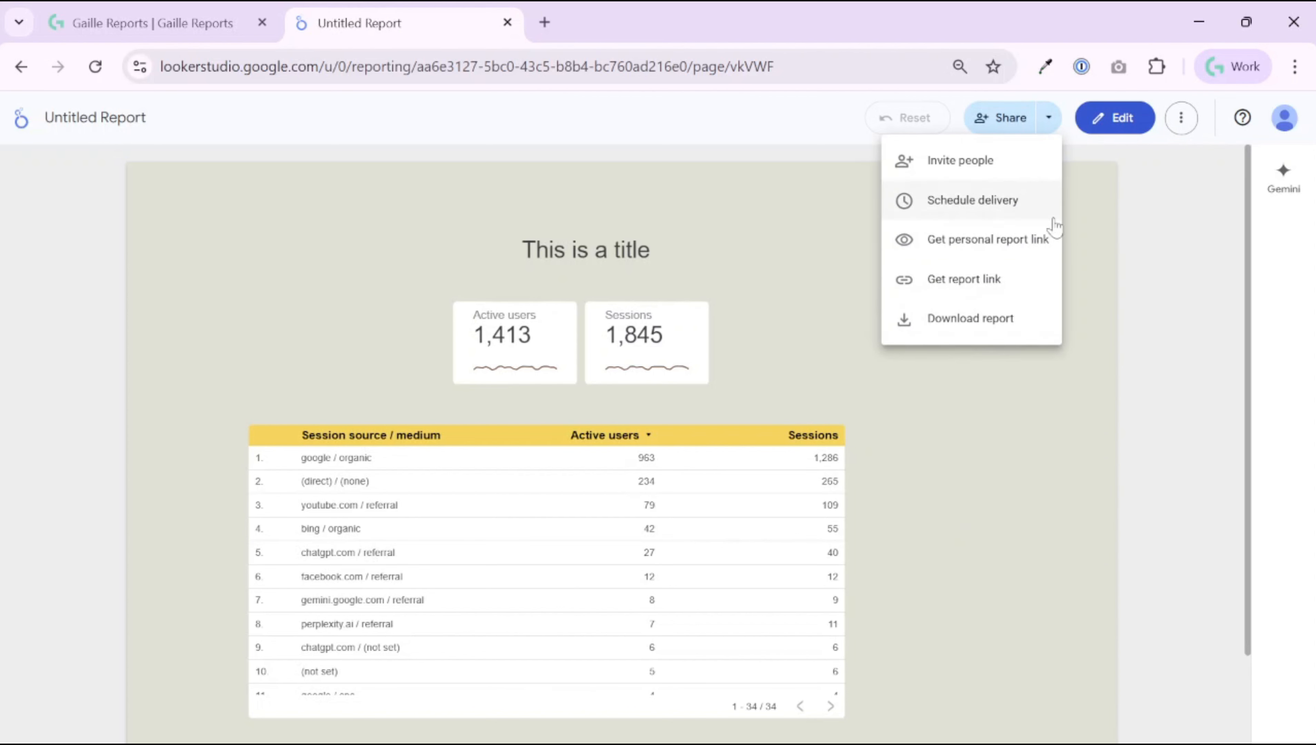
{"action": "left_click", "coordinate": [1124, 118]}
{"action": "left_click", "coordinate": [1124, 118]}
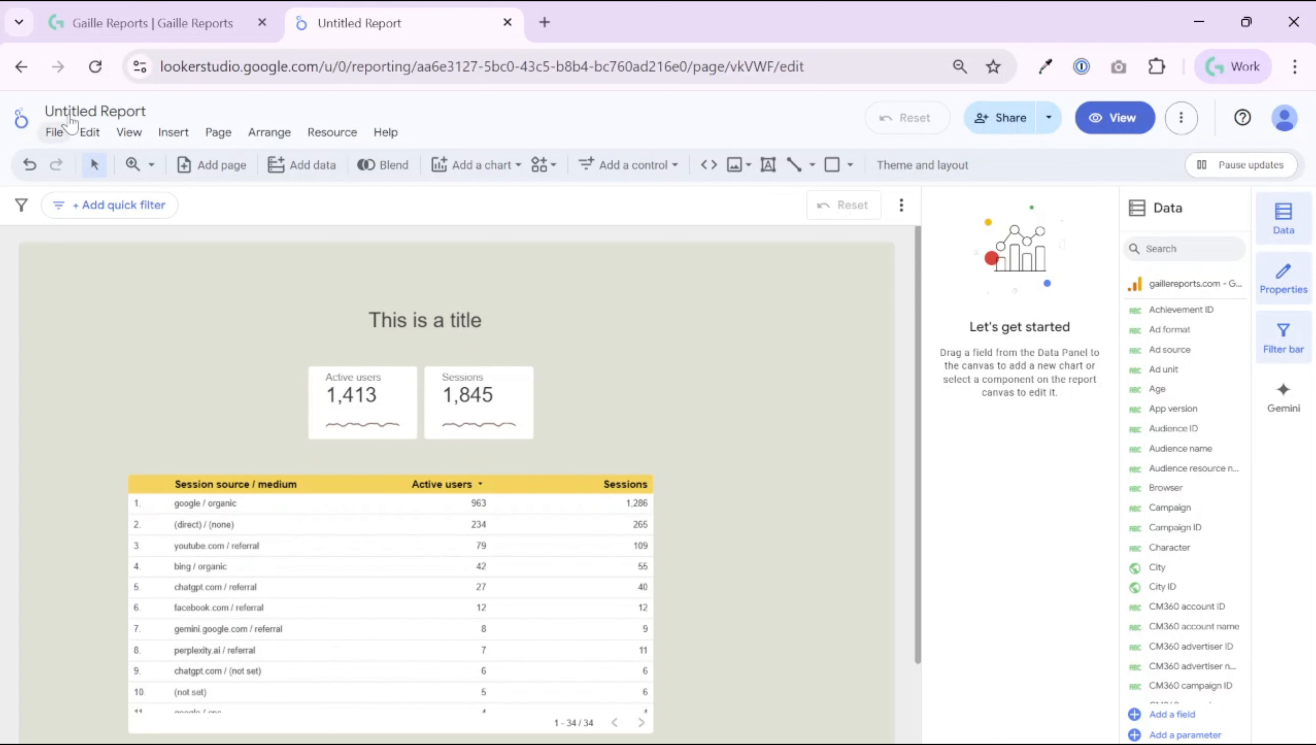
Step: Rename the report to '2025_09 YouTube Looker Studio Lessons Template'
{"action": "left_click", "coordinate": [55, 131]}
{"action": "left_click", "coordinate": [119, 112]}
{"action": "left_click", "coordinate": [125, 111]}
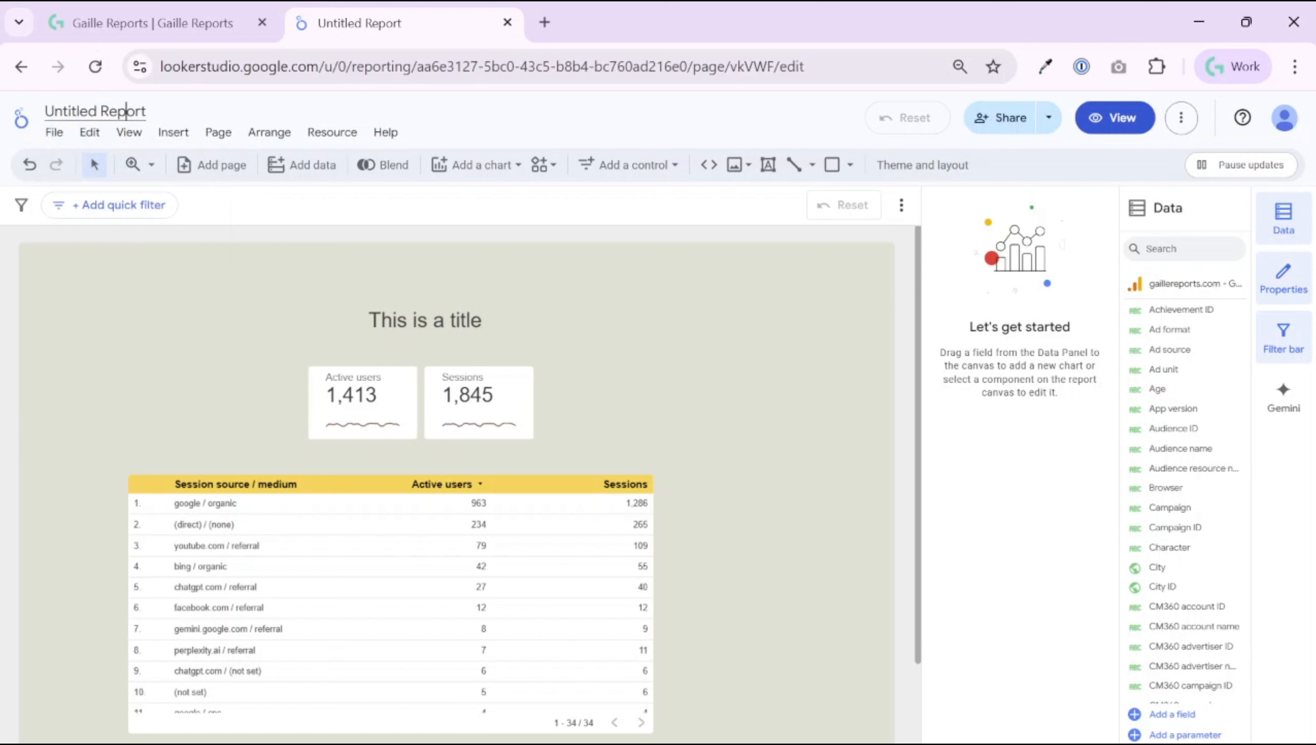
{"action": "key", "text": "ctrl+a"}
{"action": "type", "text": "202"}
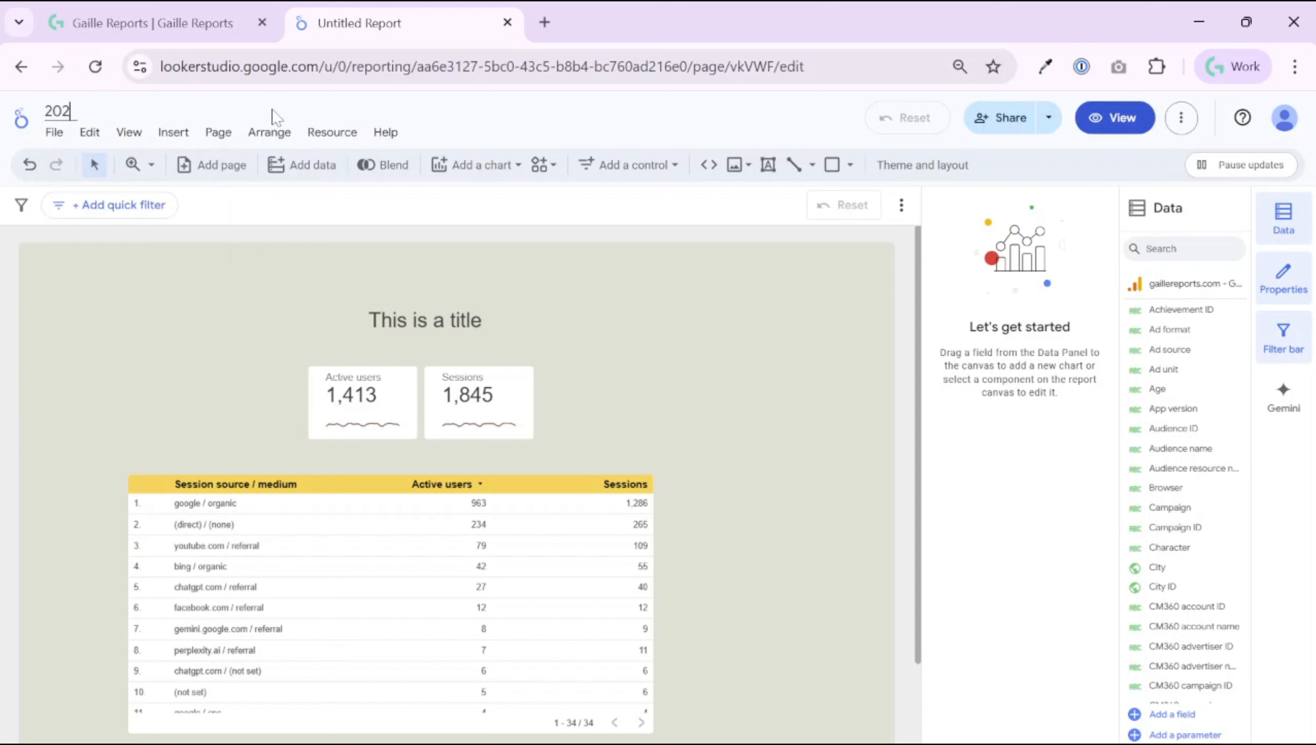
{"action": "type", "text": "5 09 YouTube"}
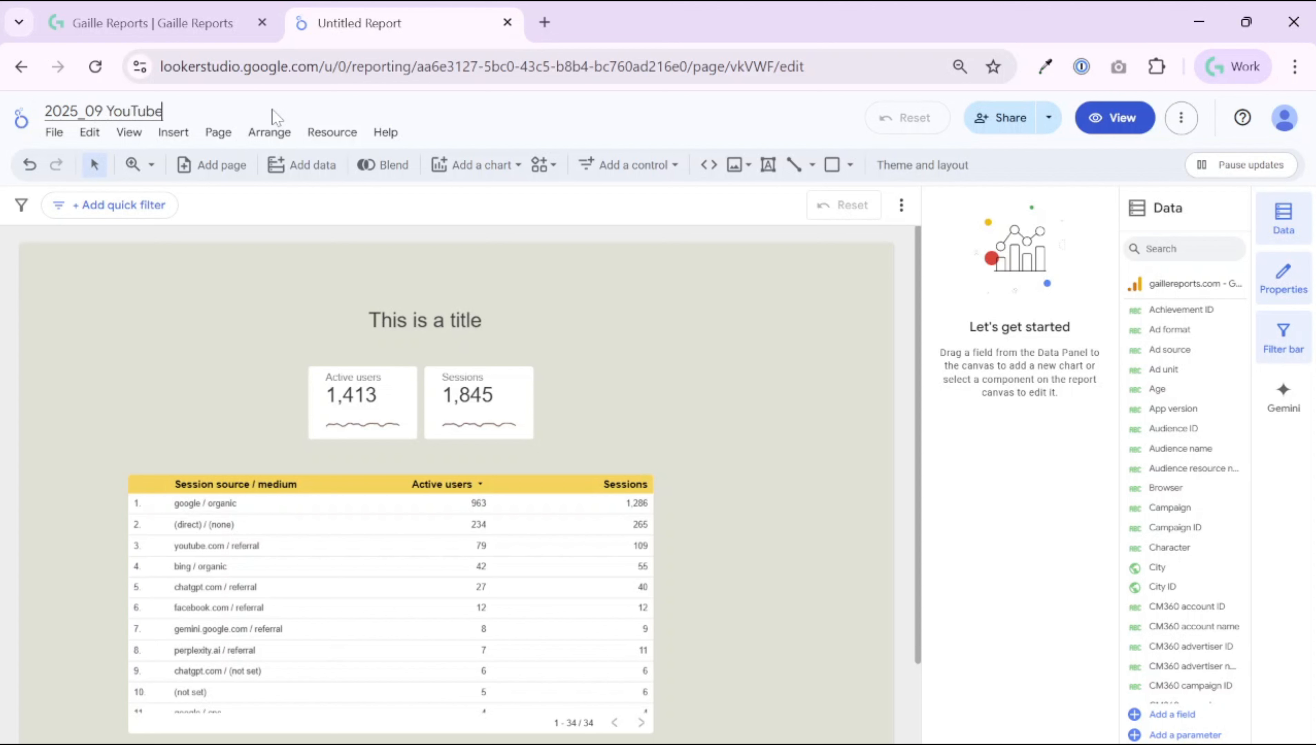
{"action": "type", "text": " Looker Studio L"}
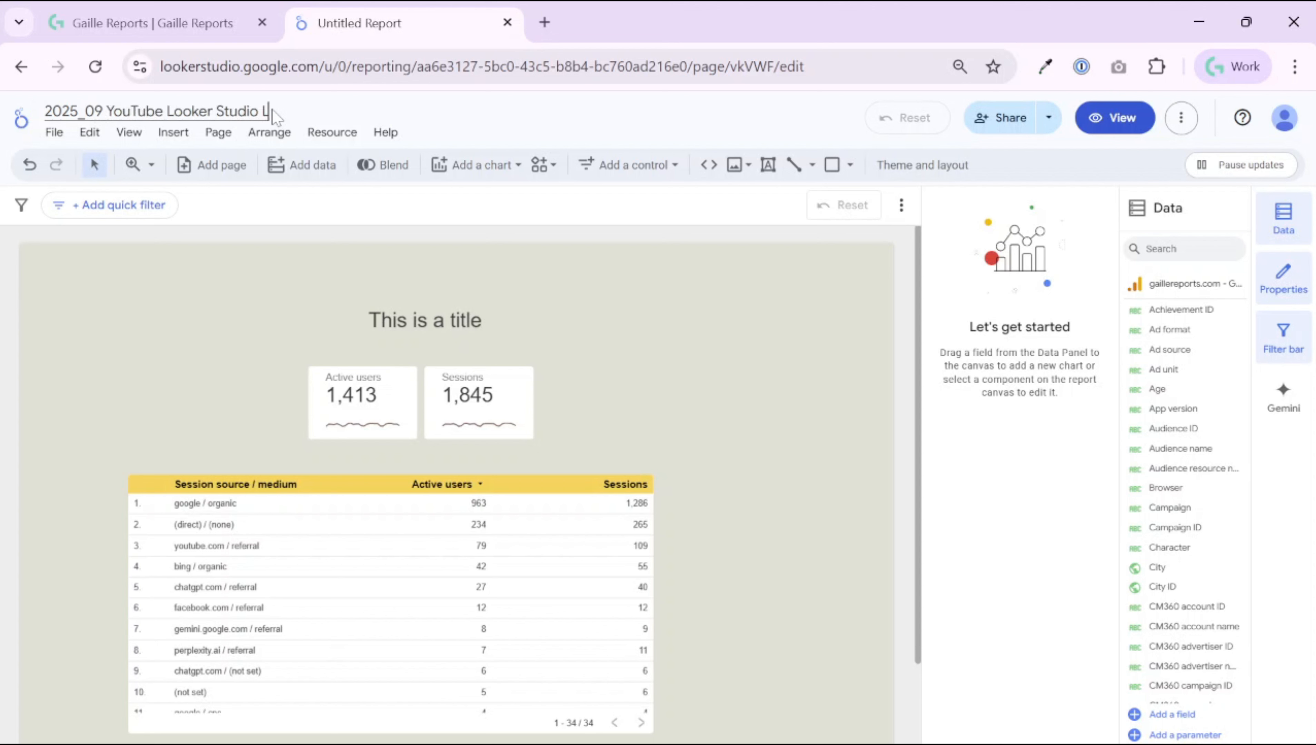
{"action": "type", "text": "essons Template"}
{"action": "key", "text": "Return"}
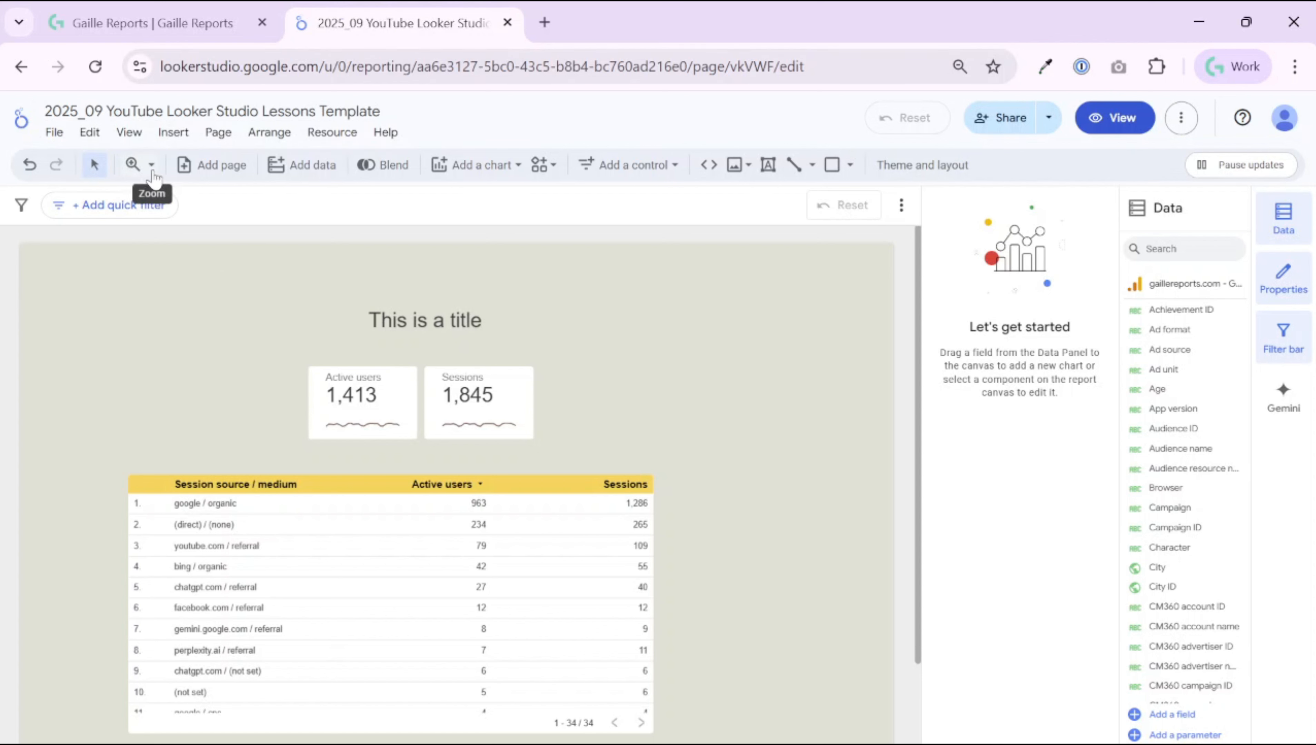
Step: Reopen the renamed report from the Looker Studio home page's recent list in edit mode
{"action": "left_click", "coordinate": [21, 119]}
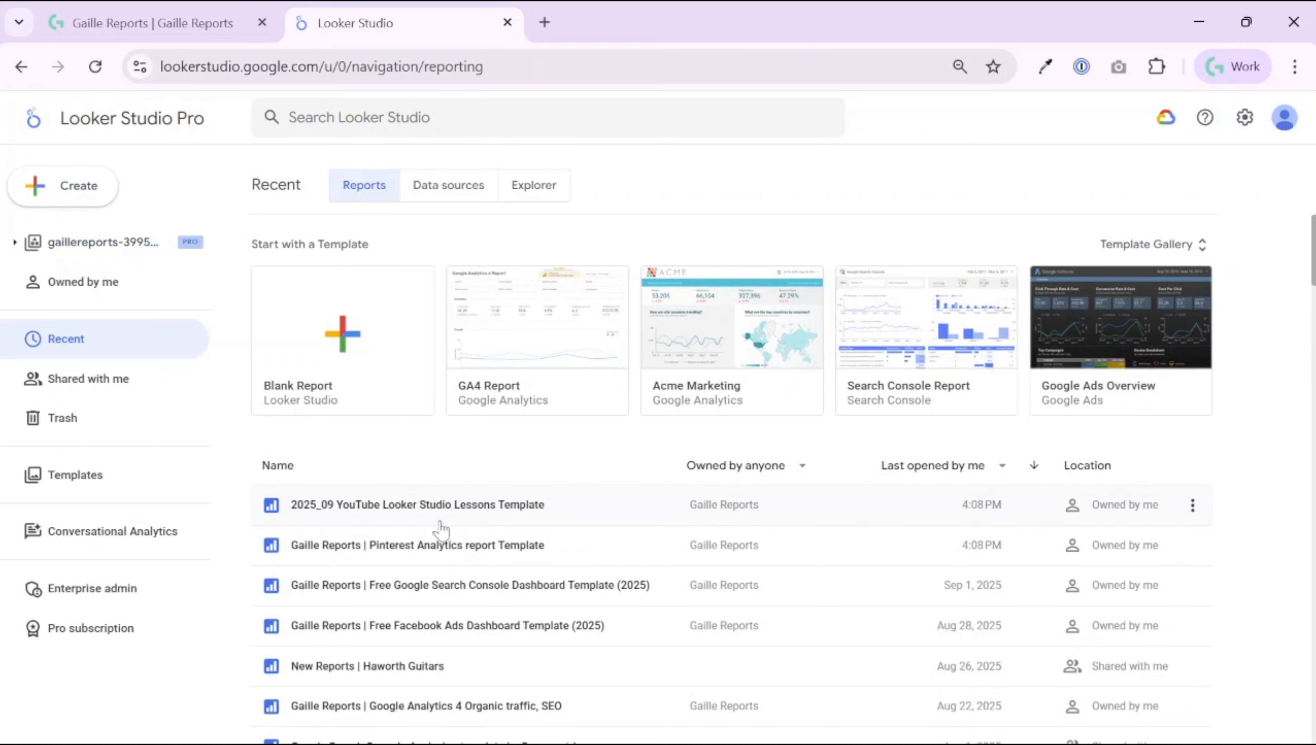
{"action": "scroll", "coordinate": [459, 633], "scroll_direction": "down", "scroll_amount": 1}
{"action": "scroll", "coordinate": [459, 640], "scroll_direction": "down", "scroll_amount": 10}
{"action": "scroll", "coordinate": [455, 641], "scroll_direction": "up", "scroll_amount": 10}
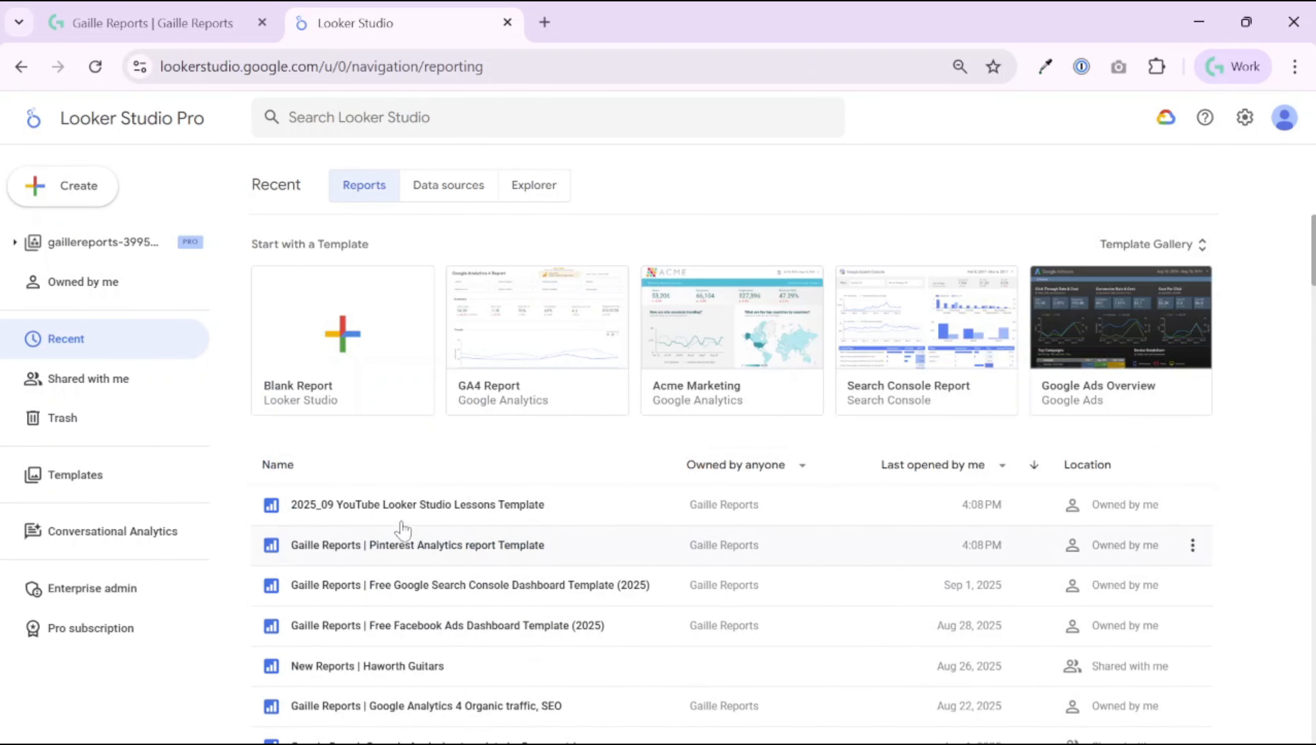
{"action": "left_click", "coordinate": [504, 516]}
{"action": "left_click", "coordinate": [1109, 118]}
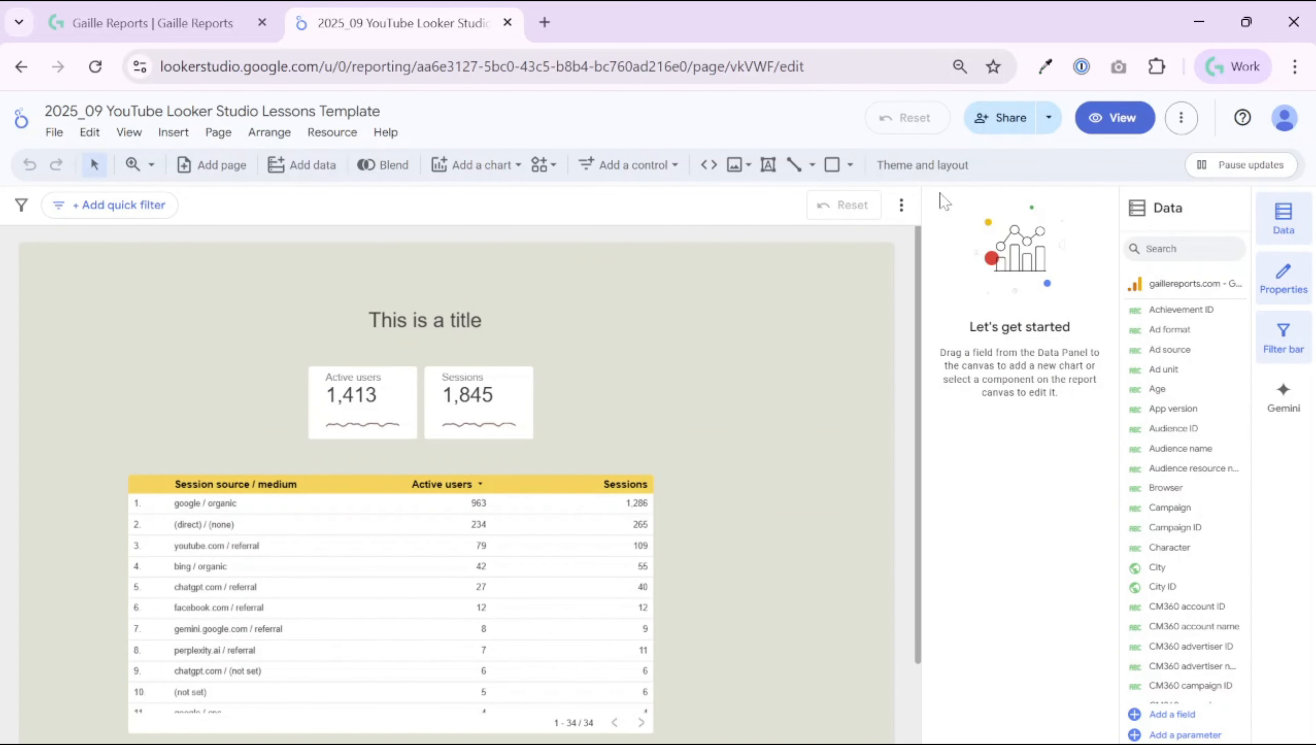
Step: Review the Share dialog's owner line and link access choices, keeping access Restricted
{"action": "left_click", "coordinate": [1004, 116]}
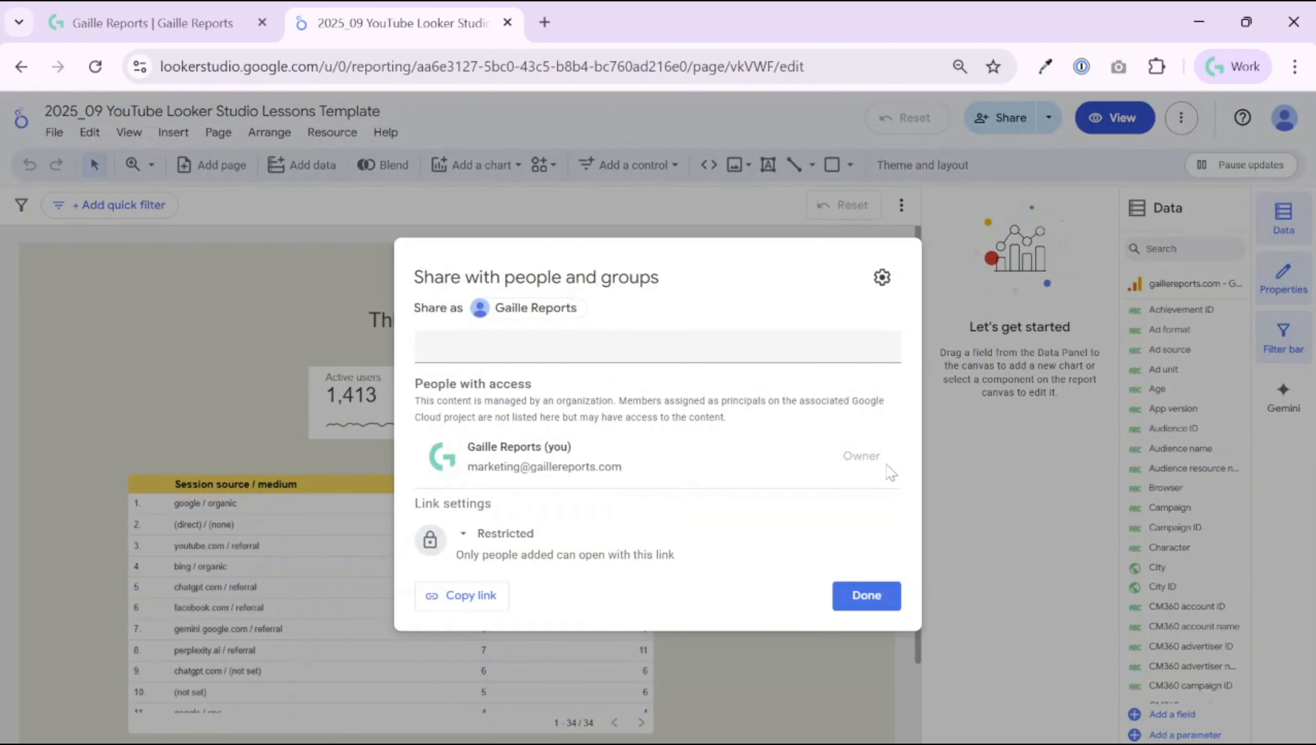
{"action": "left_click_drag", "start_coordinate": [888, 464], "coordinate": [761, 454]}
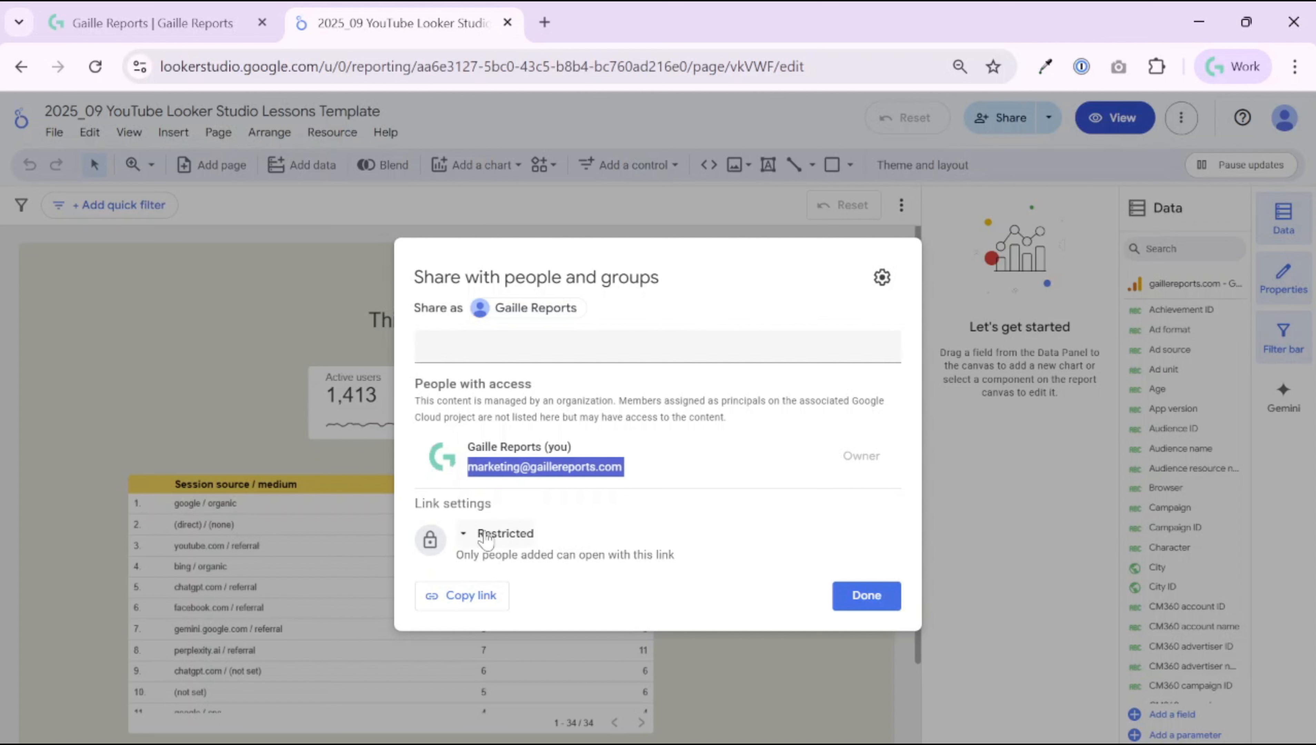
{"action": "left_click_drag", "start_coordinate": [498, 504], "coordinate": [409, 506]}
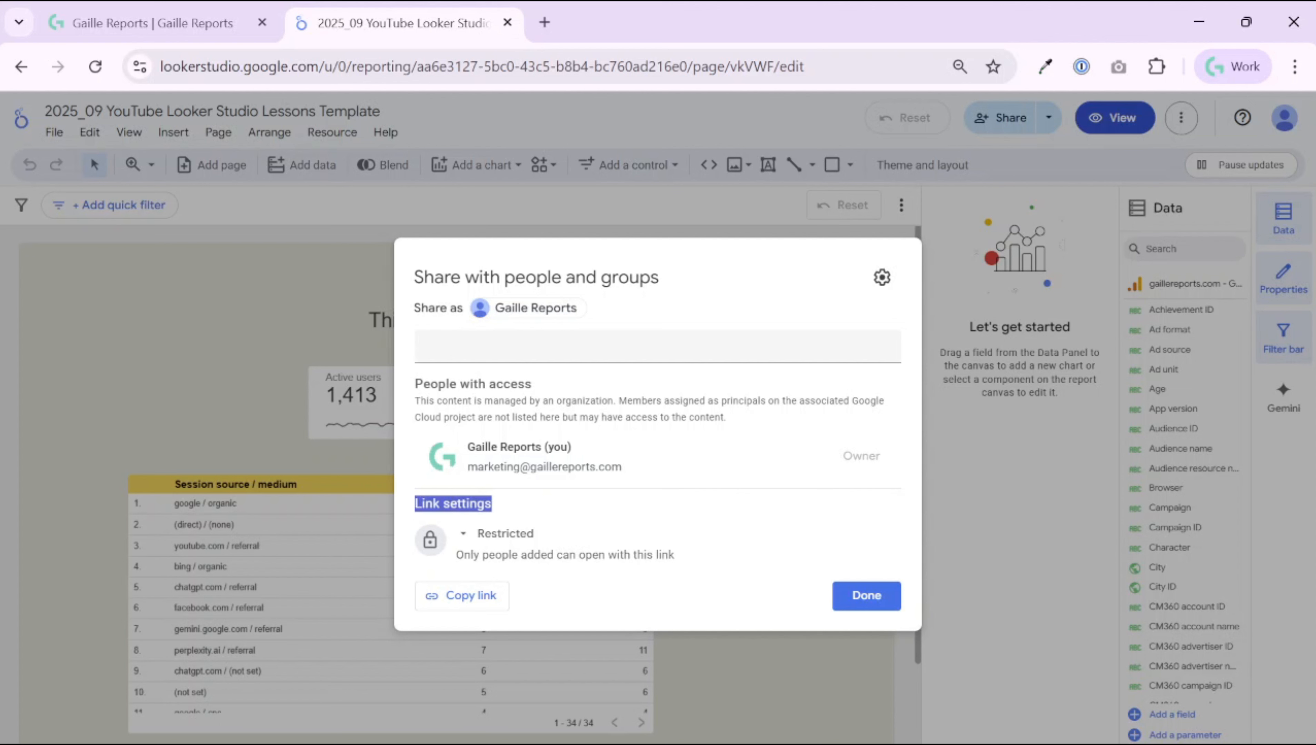
{"action": "left_click", "coordinate": [471, 534]}
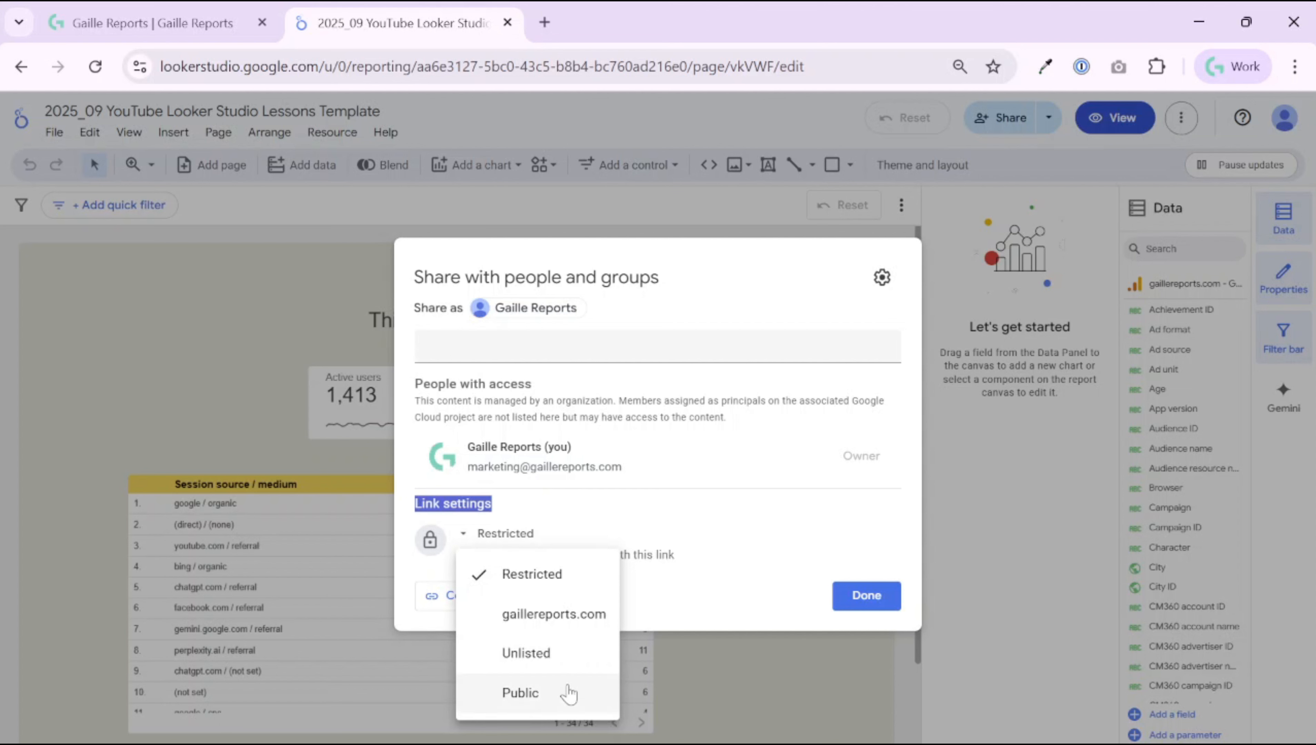
{"action": "left_click", "coordinate": [827, 365]}
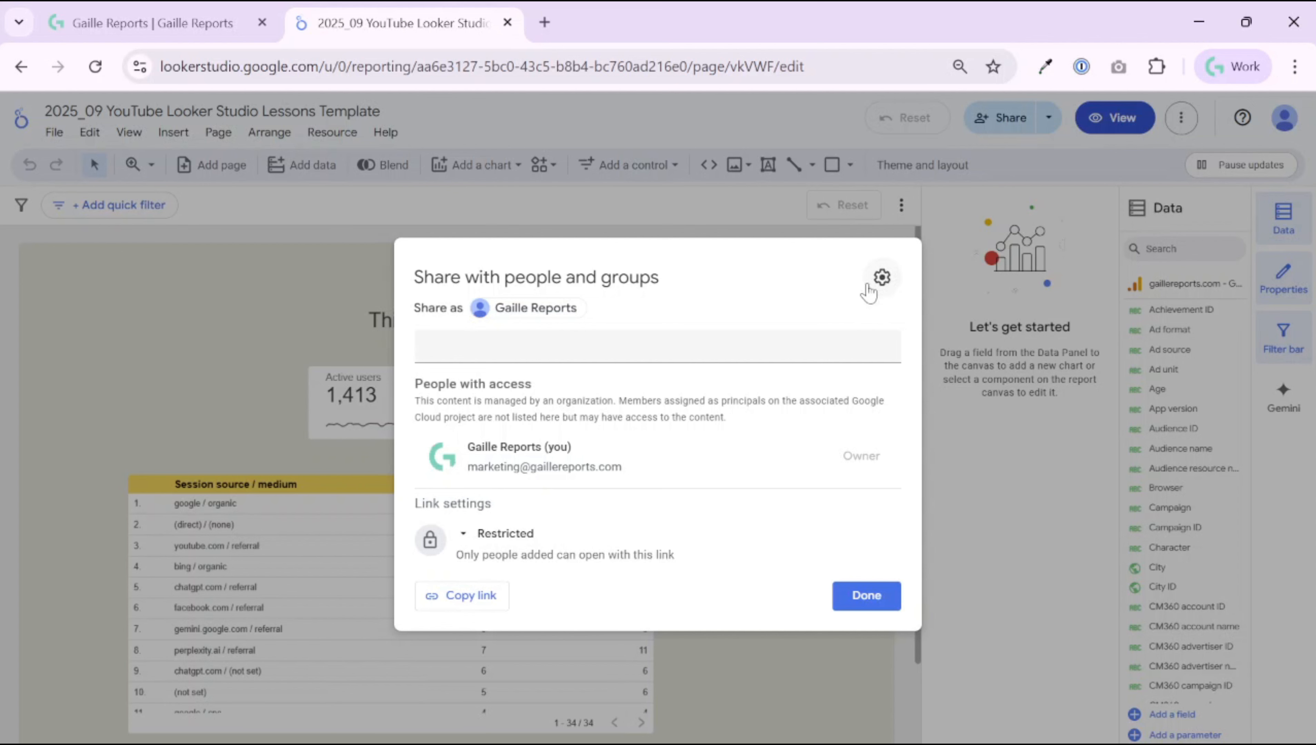
Step: Review the advanced sharing options (editor access, download/print, copying, alerts, Gemini Slides), then return to Share
{"action": "left_click", "coordinate": [887, 278]}
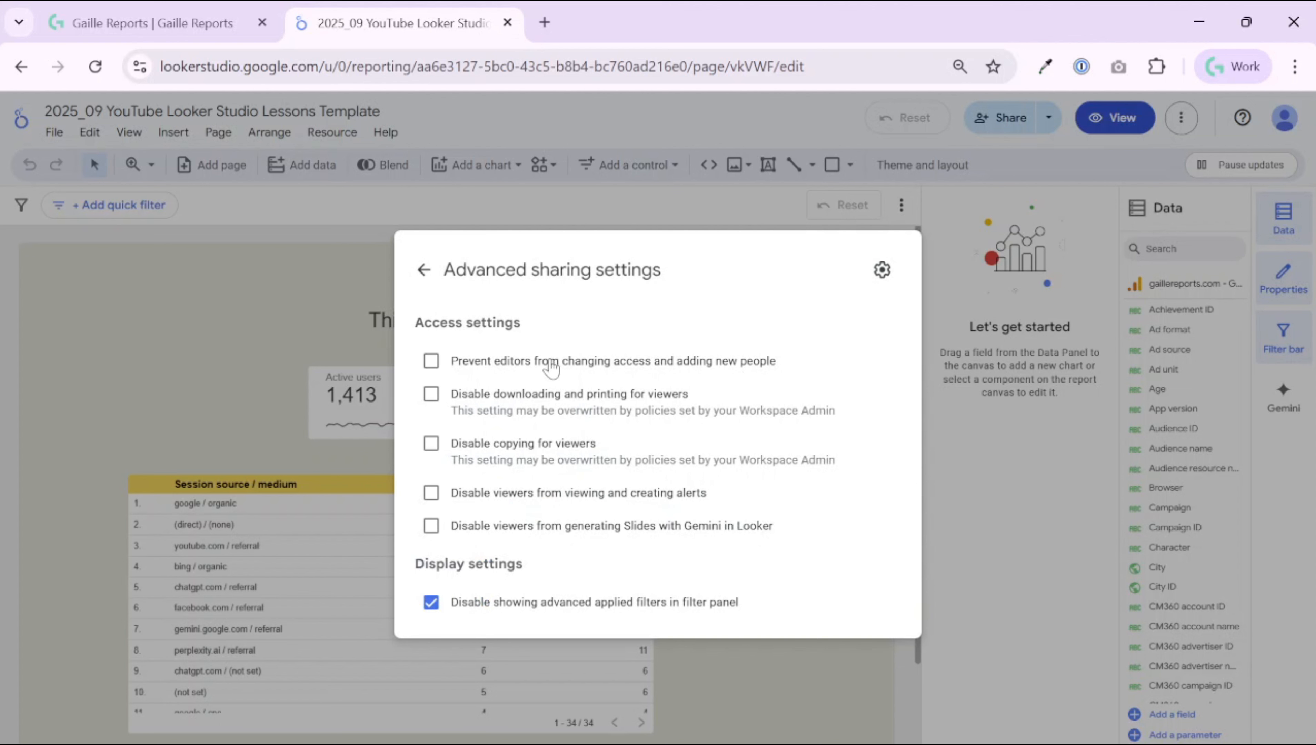
{"action": "left_click_drag", "start_coordinate": [802, 367], "coordinate": [452, 370]}
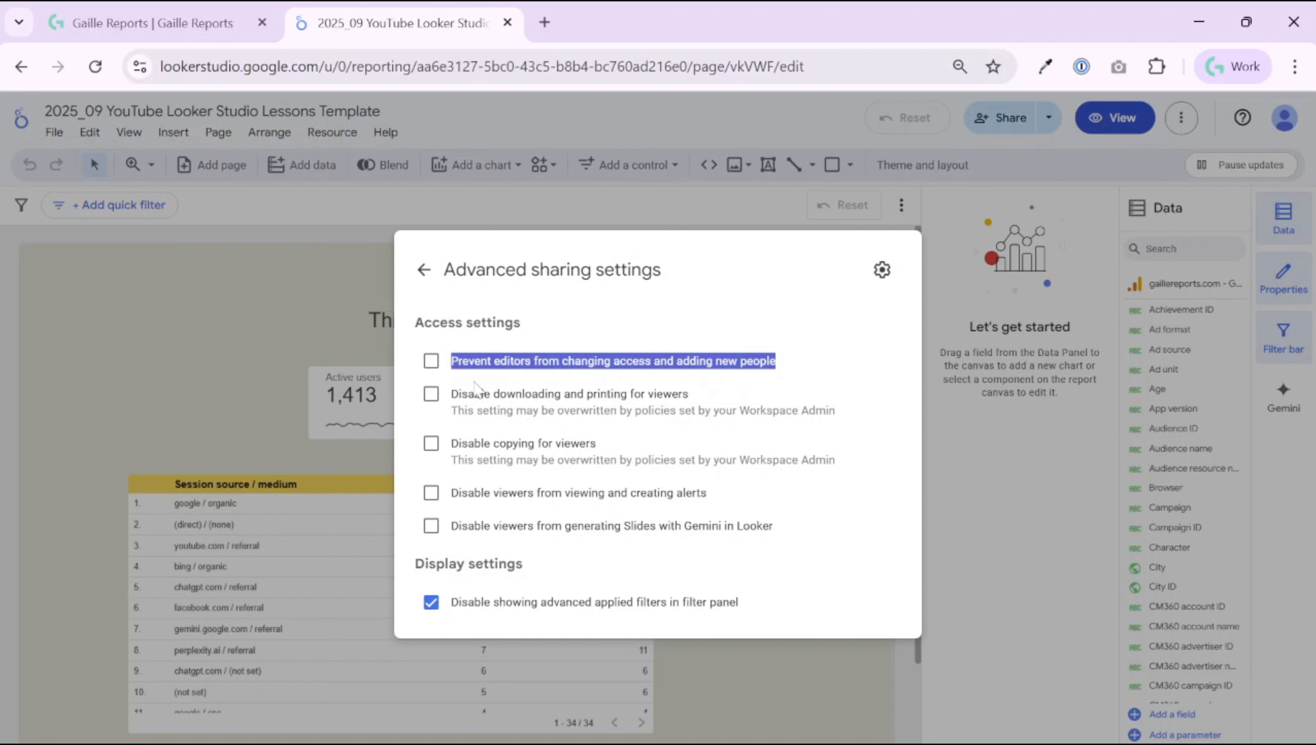
{"action": "double_click", "coordinate": [667, 393]}
{"action": "left_click_drag", "start_coordinate": [607, 404], "coordinate": [452, 403]}
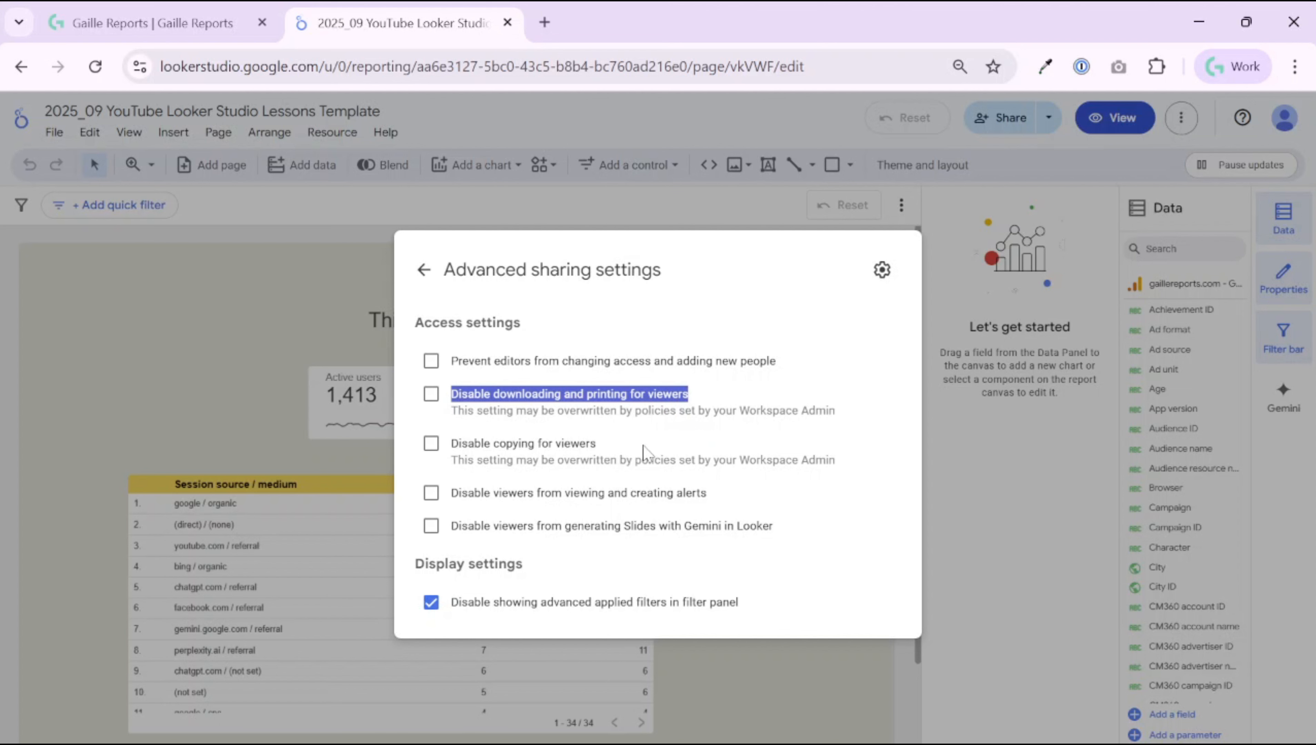
{"action": "left_click_drag", "start_coordinate": [618, 455], "coordinate": [453, 455]}
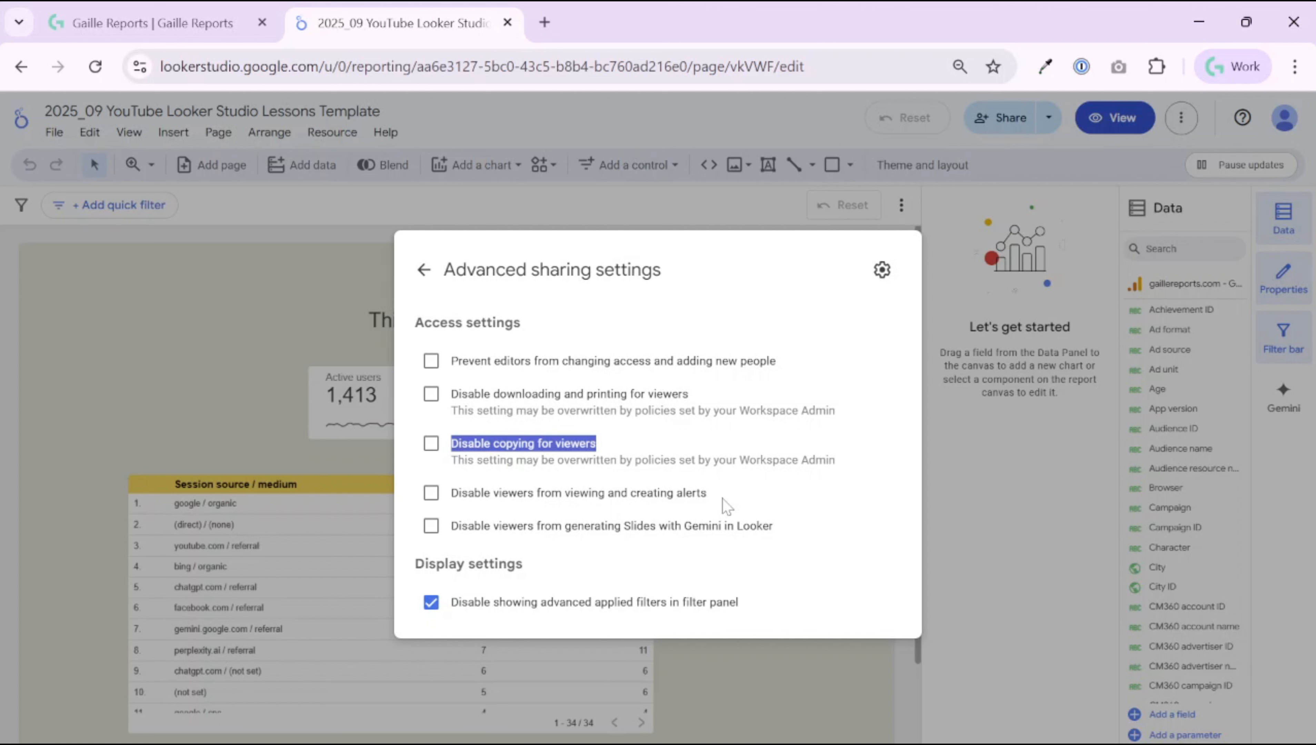
{"action": "left_click_drag", "start_coordinate": [726, 506], "coordinate": [603, 510]}
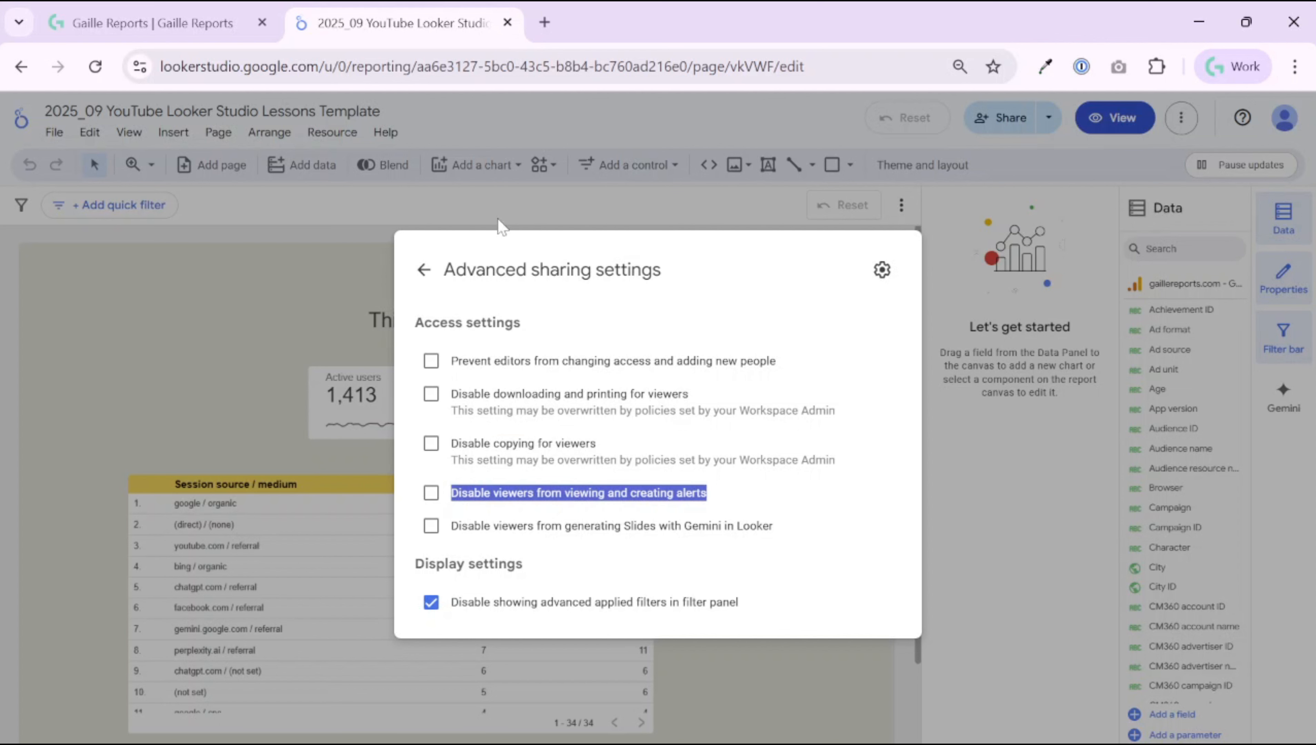
{"action": "left_click_drag", "start_coordinate": [458, 526], "coordinate": [777, 521]}
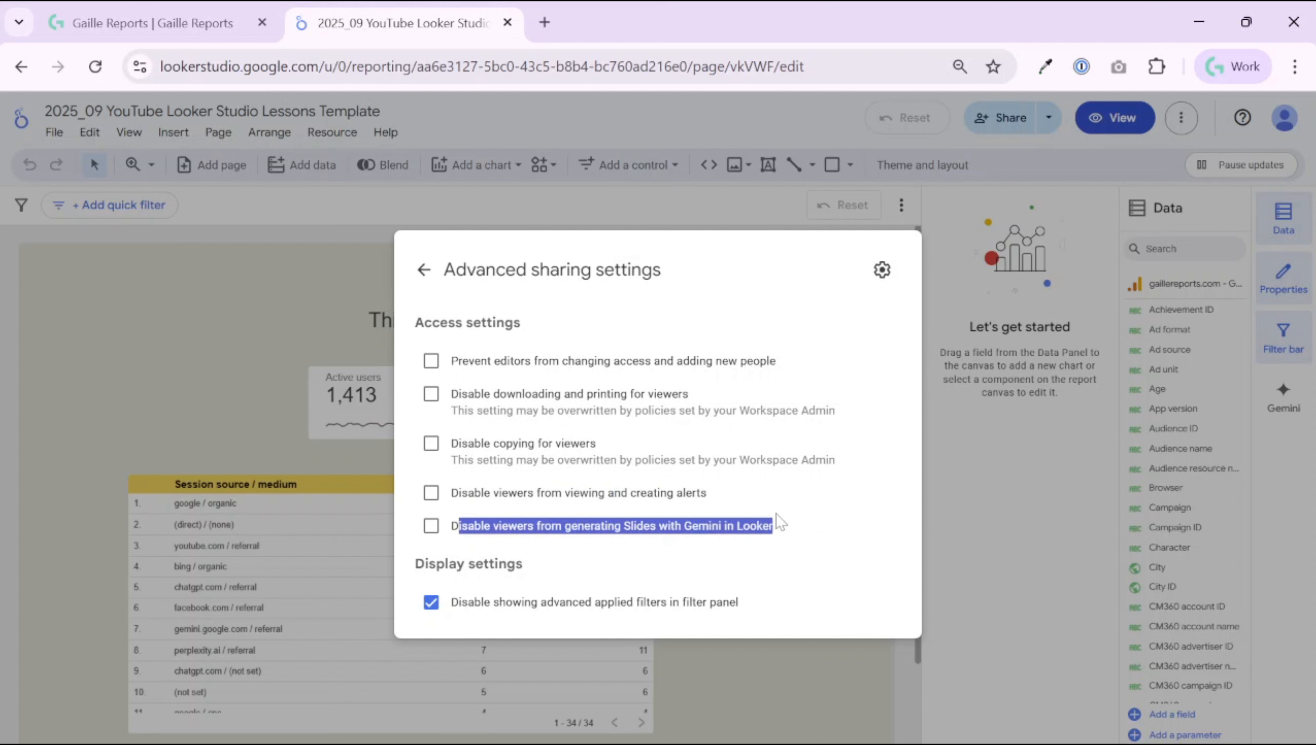
{"action": "left_click", "coordinate": [803, 539]}
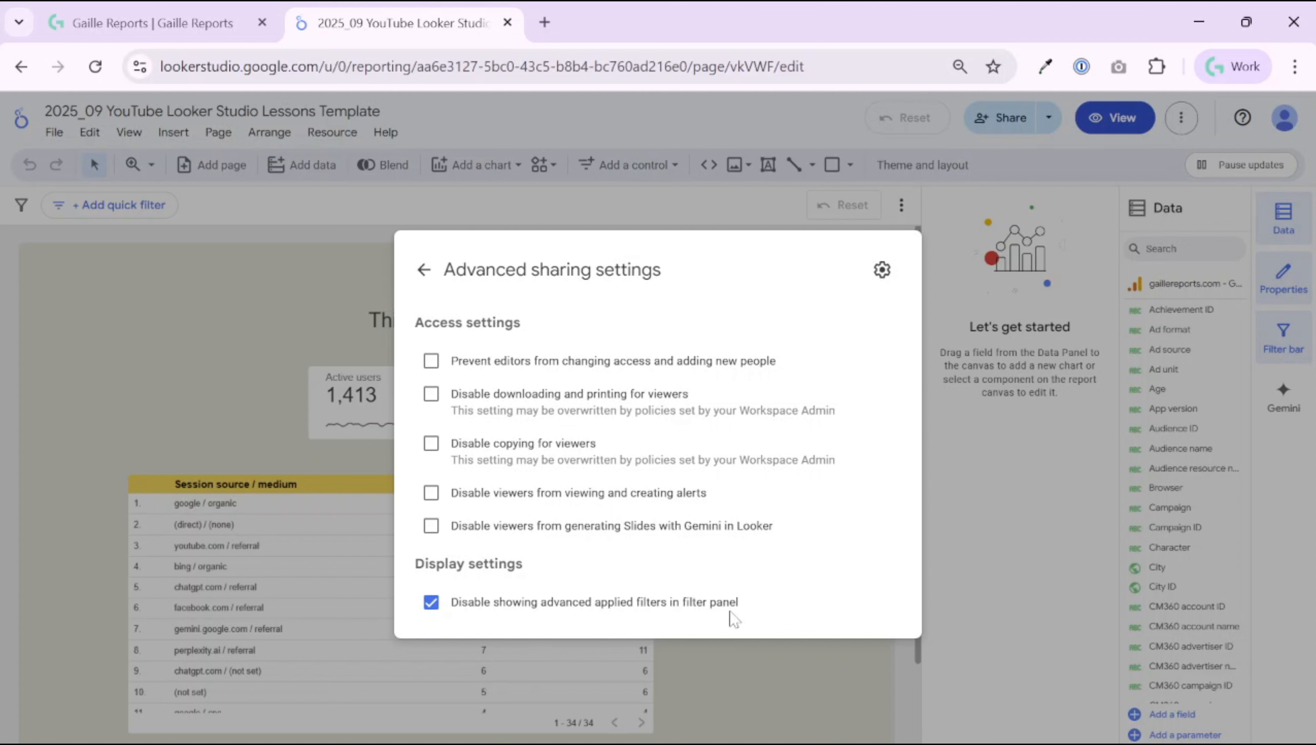
{"action": "left_click", "coordinate": [424, 269]}
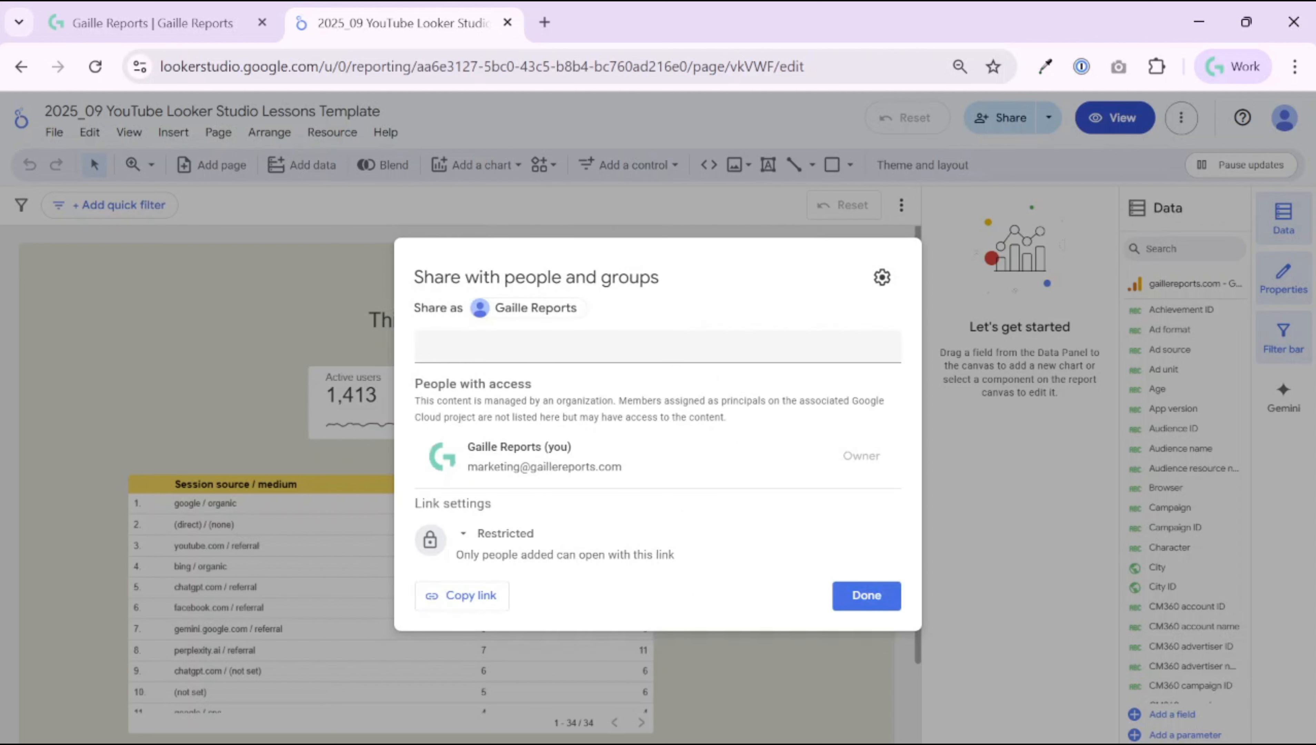
Step: Close the sharing dialog and briefly check the share dialog and extra report options
{"action": "left_click", "coordinate": [865, 596]}
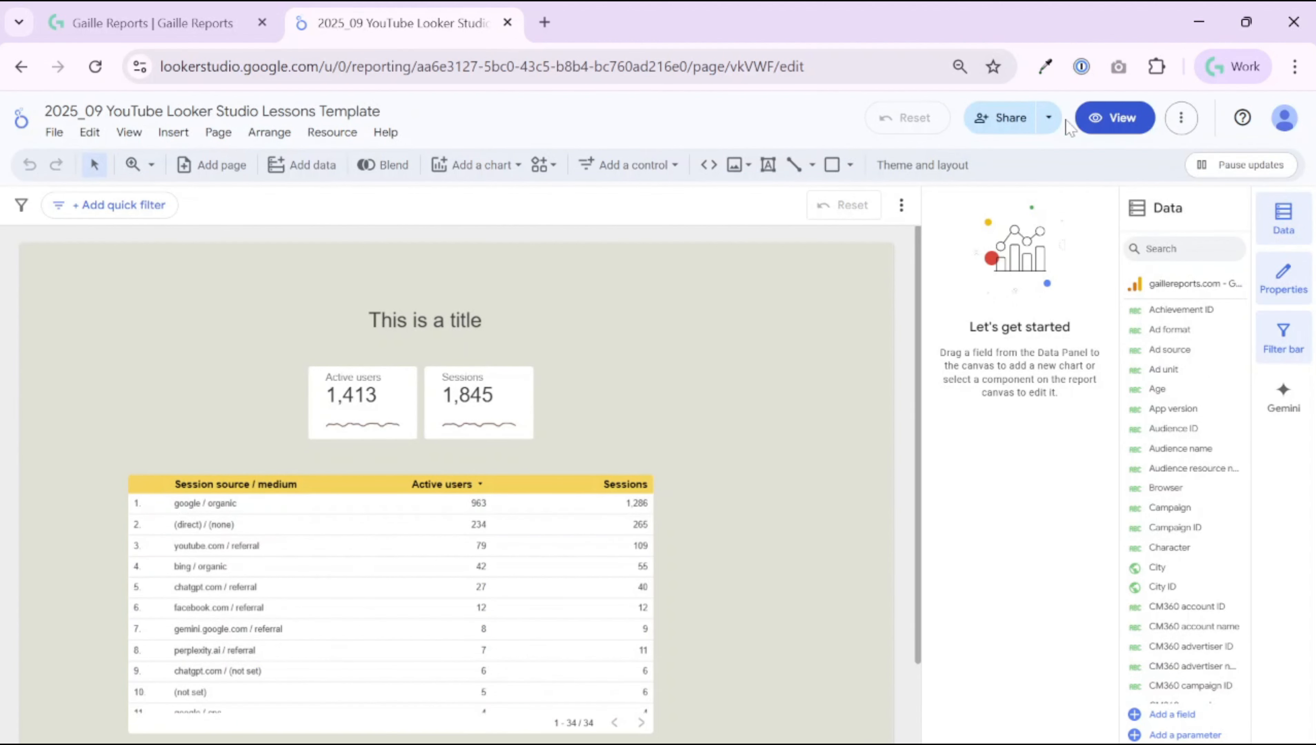
{"action": "left_click", "coordinate": [1000, 119]}
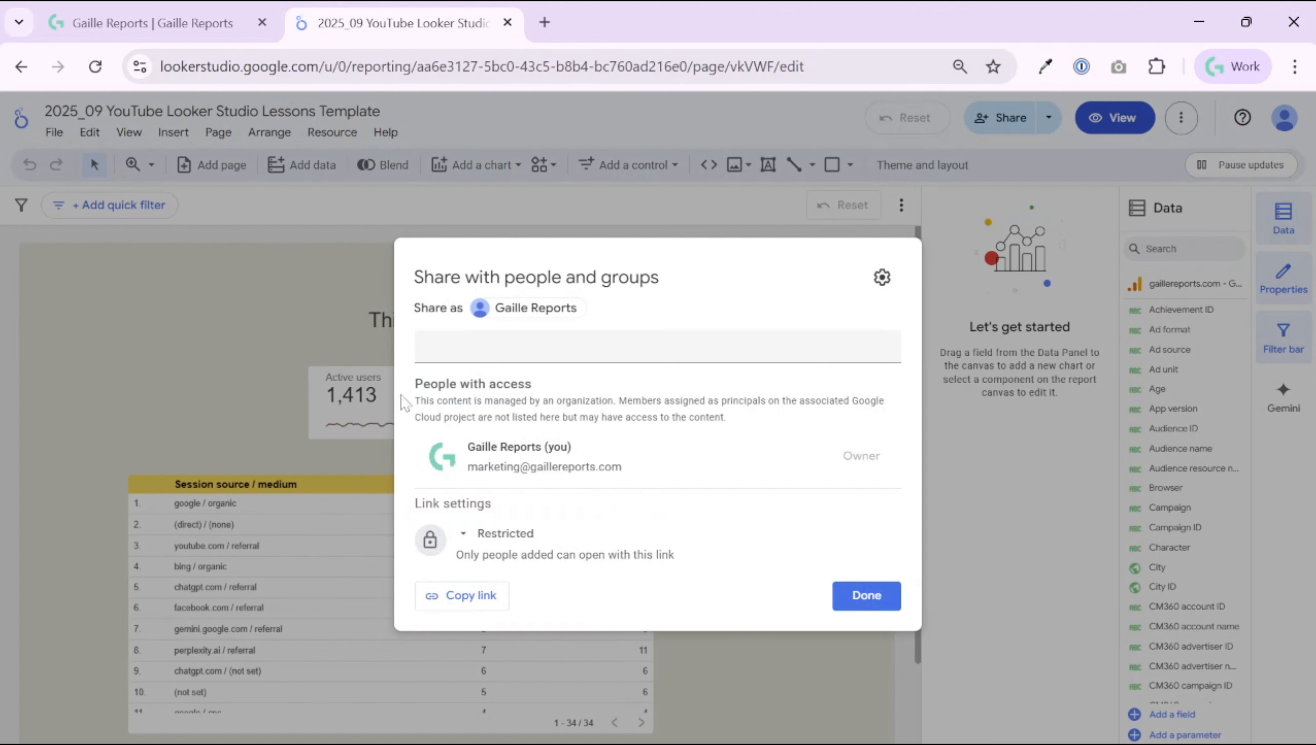
{"action": "left_click", "coordinate": [855, 598]}
{"action": "left_click", "coordinate": [1179, 119]}
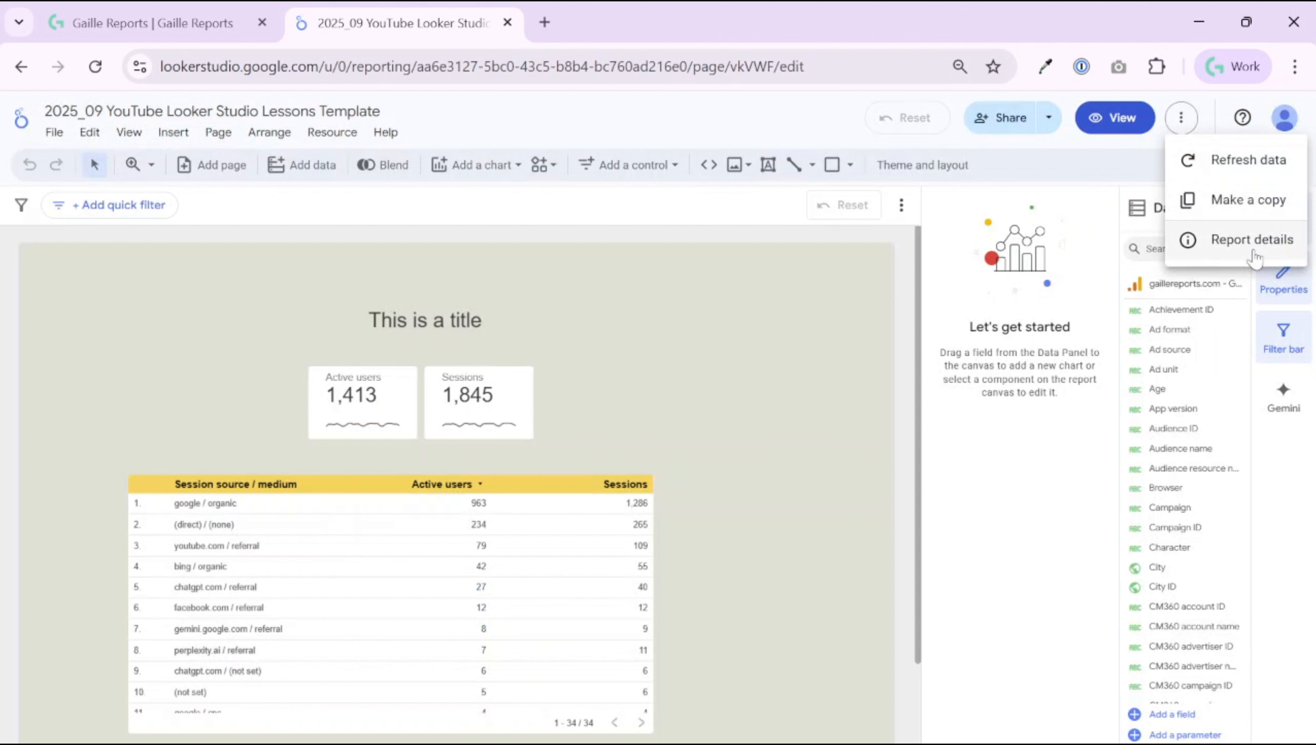
{"action": "left_click", "coordinate": [1183, 117]}
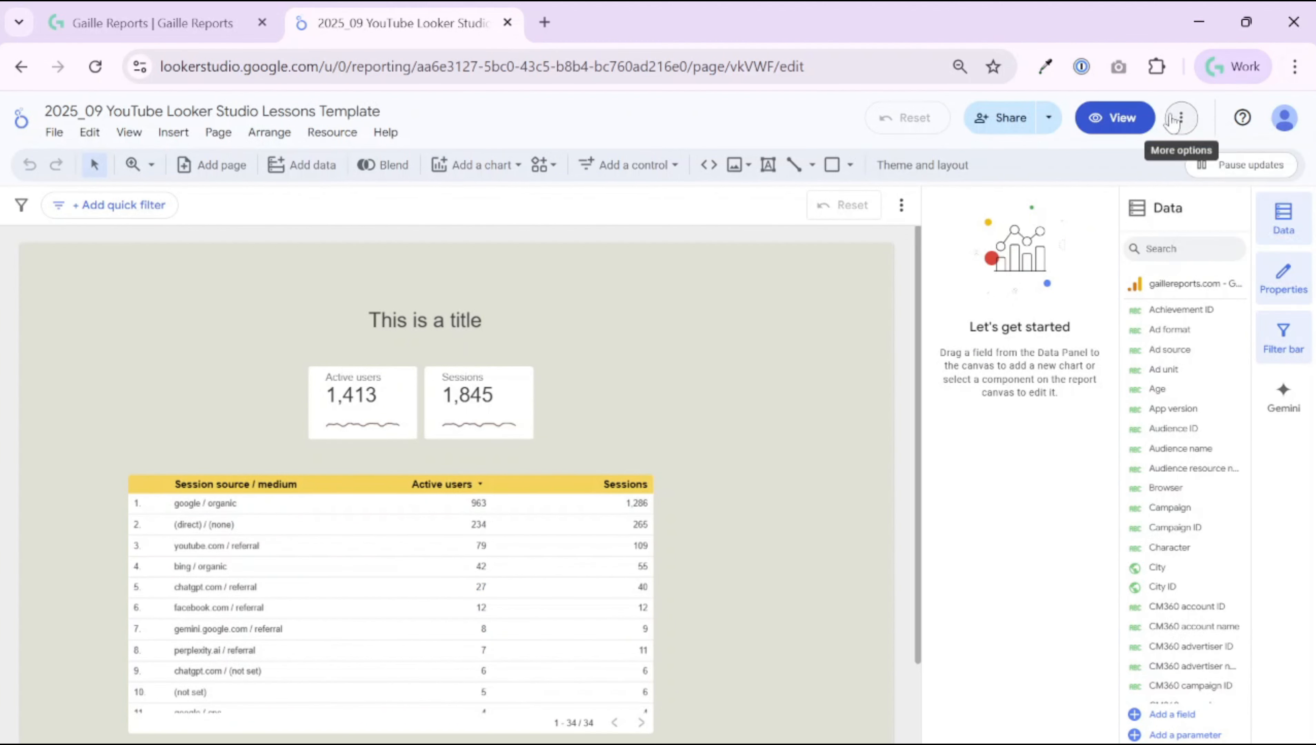
Step: Switch the report to view mode and show its scheduling, link and download share options
{"action": "left_click", "coordinate": [1113, 118]}
{"action": "left_click", "coordinate": [1048, 117]}
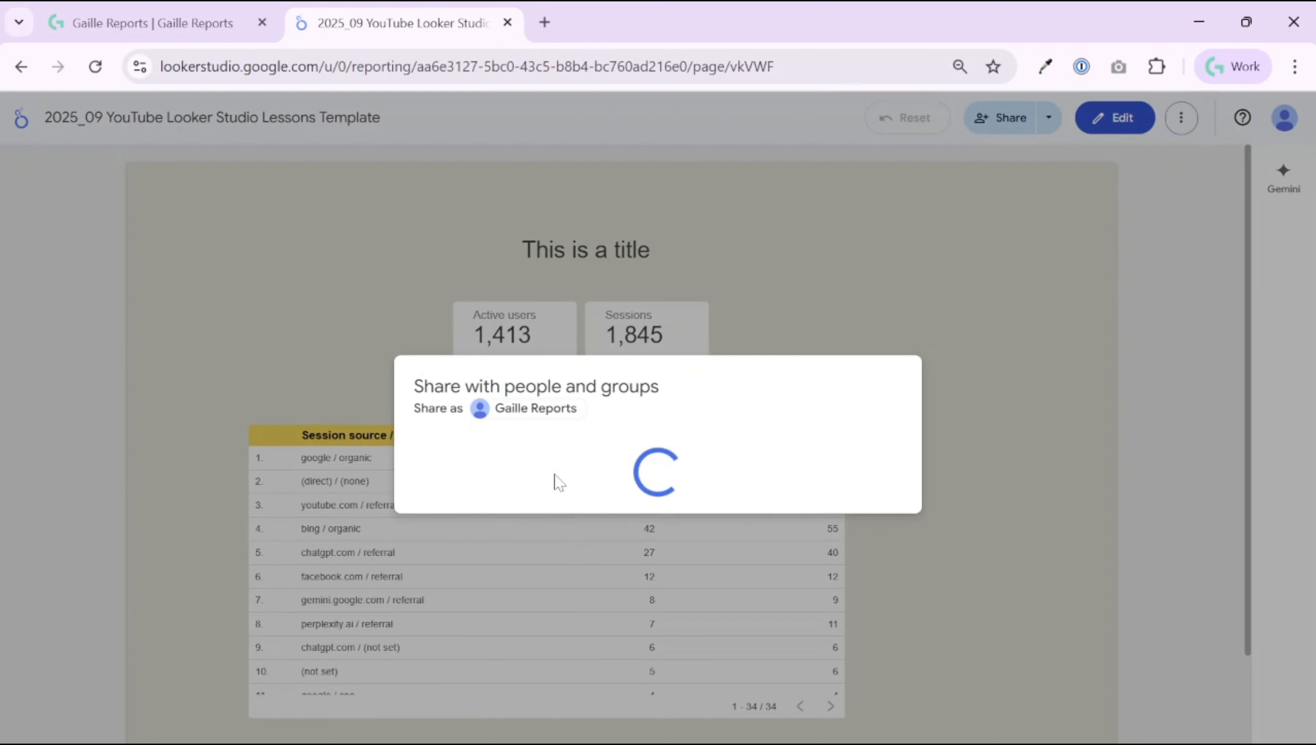
{"action": "left_click", "coordinate": [474, 347]}
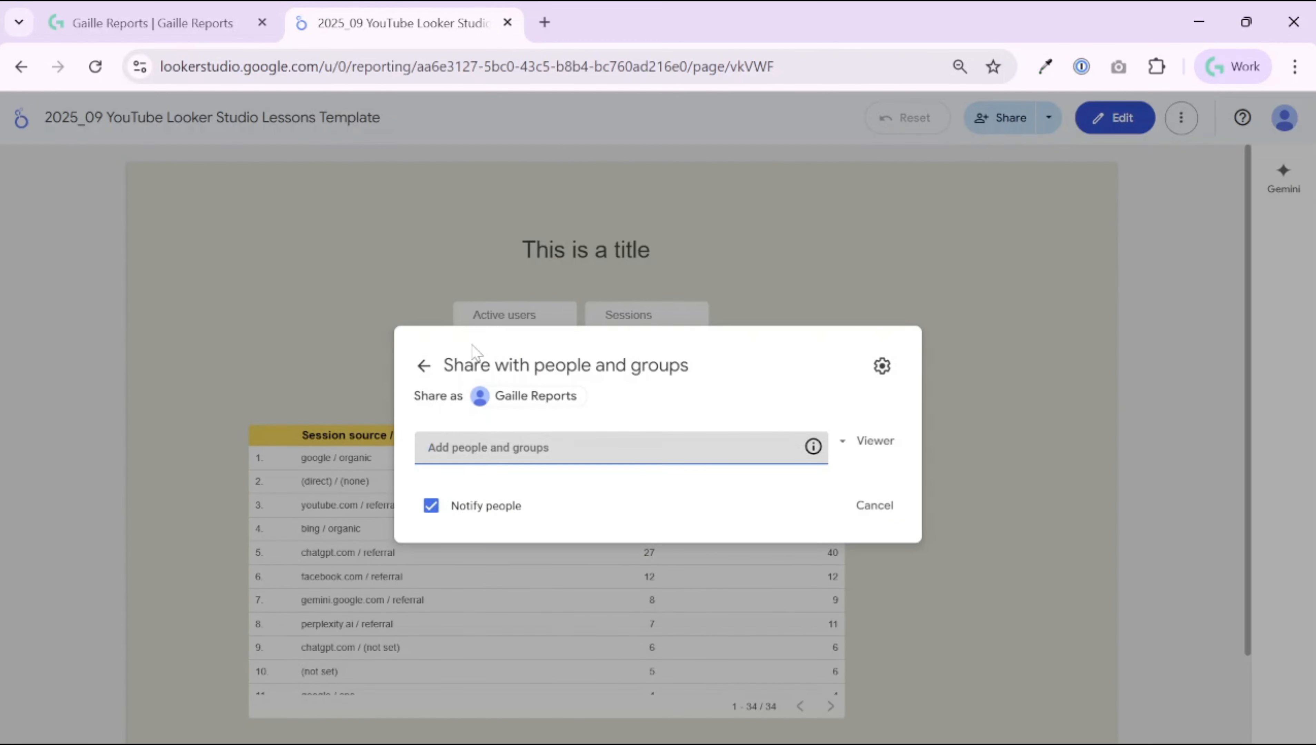
{"action": "left_click", "coordinate": [423, 366]}
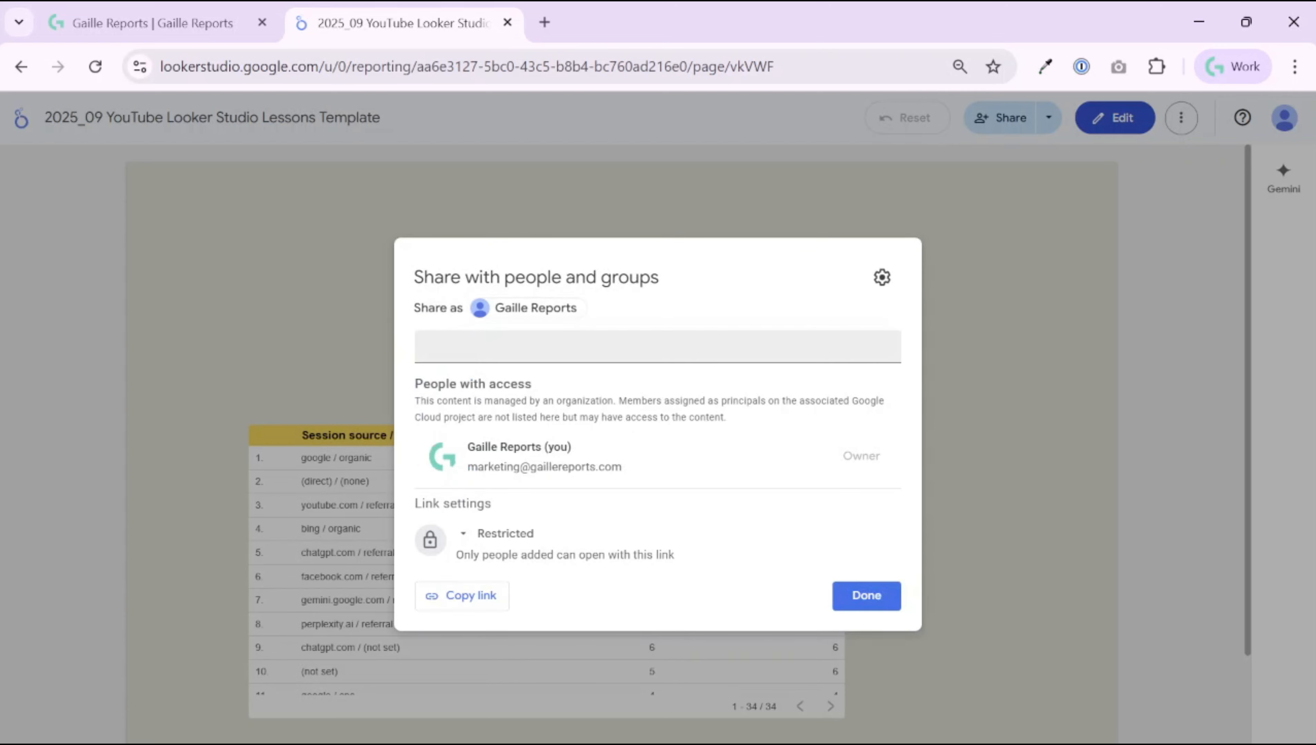
{"action": "left_click", "coordinate": [878, 600]}
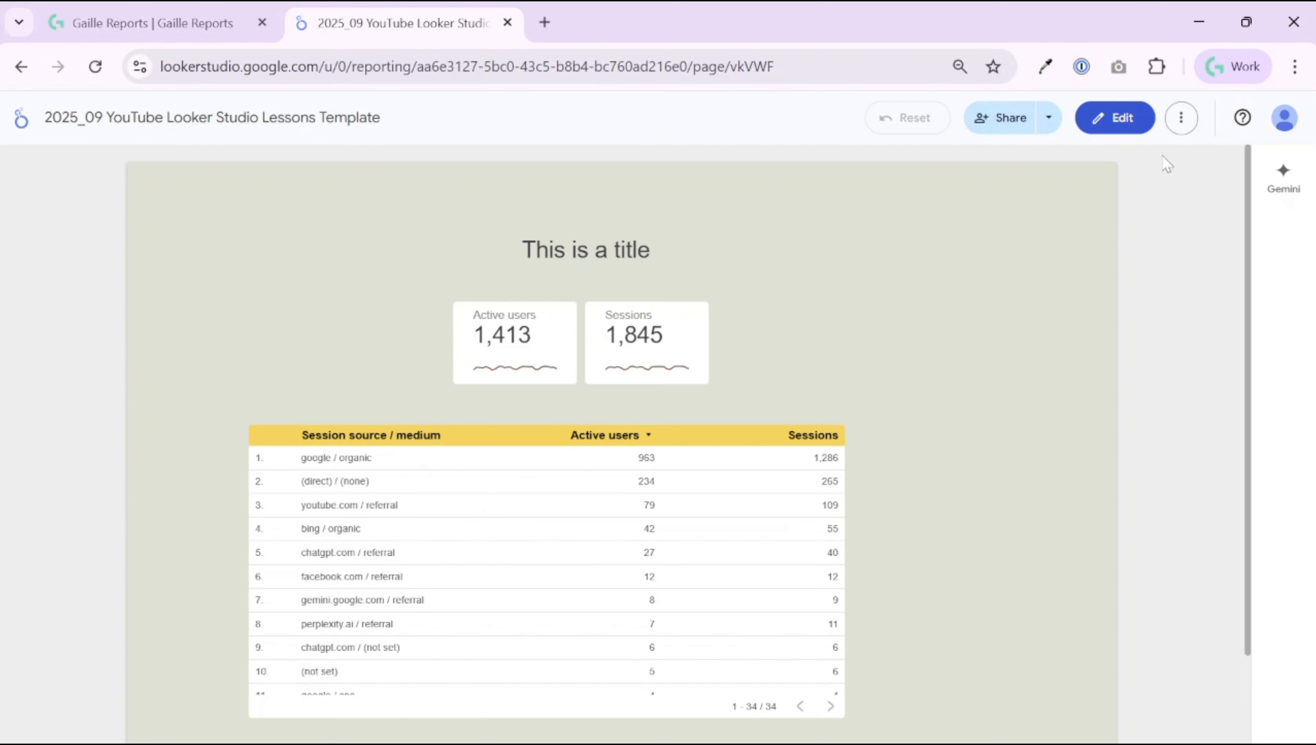
{"action": "left_click", "coordinate": [1049, 124]}
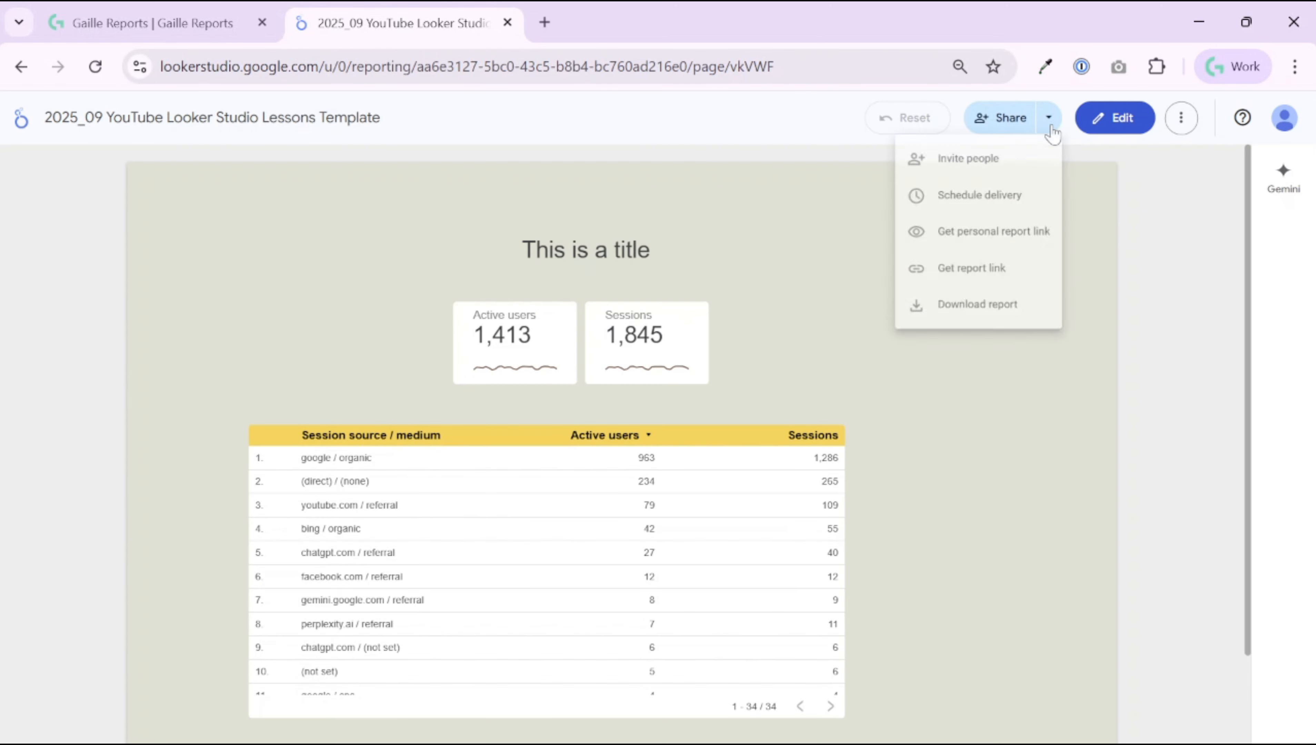
{"action": "left_click", "coordinate": [972, 201]}
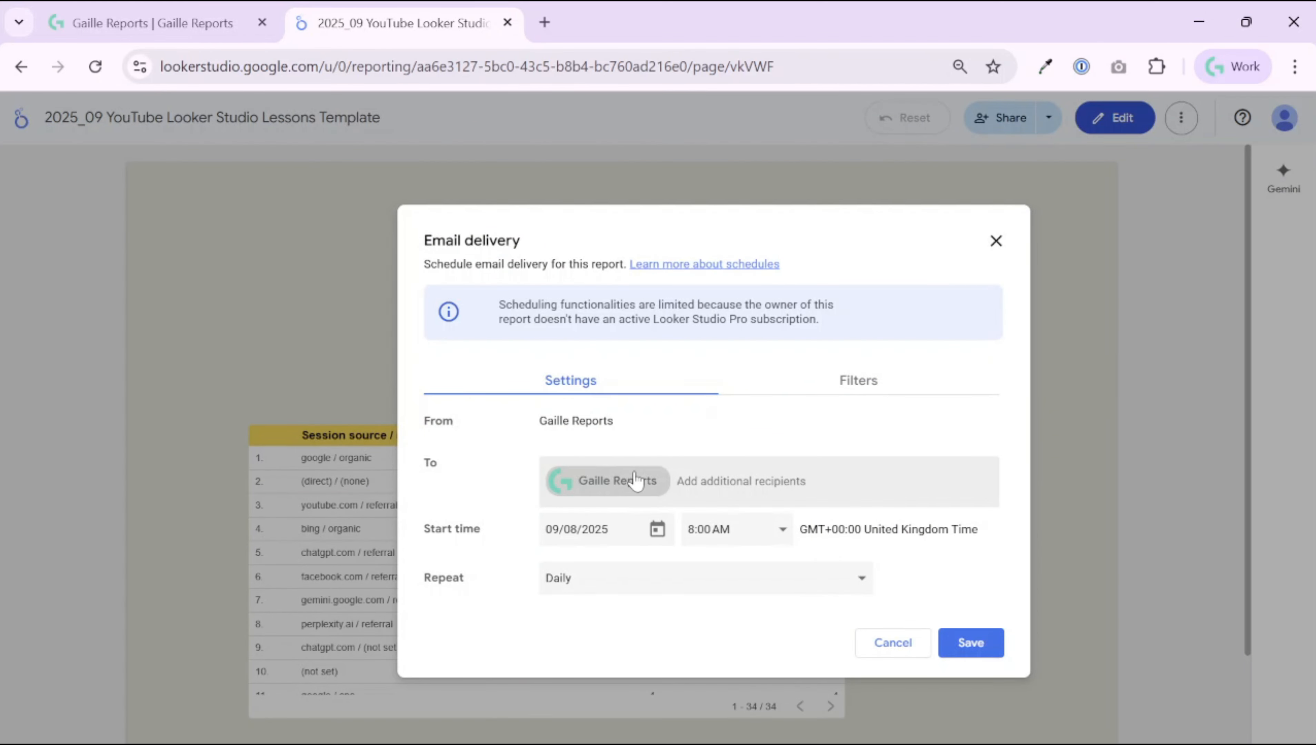
{"action": "left_click", "coordinate": [751, 583]}
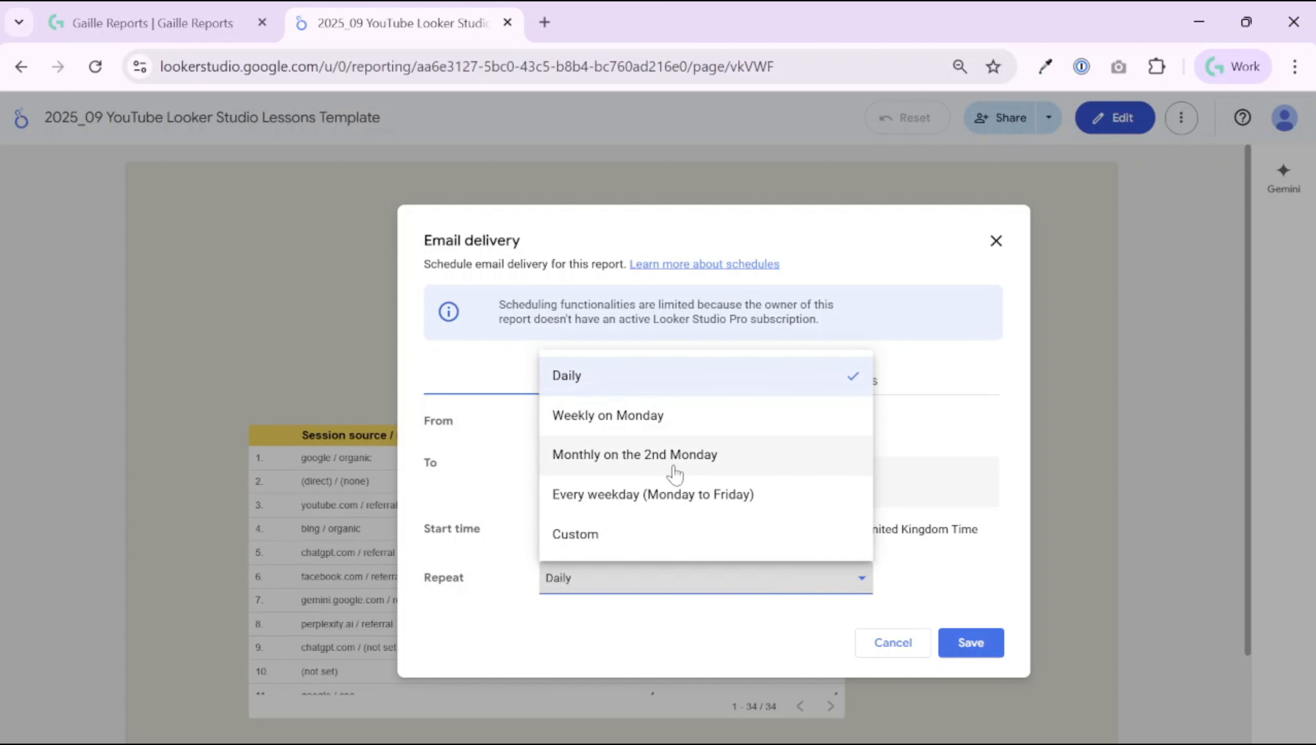
{"action": "left_click", "coordinate": [676, 537]}
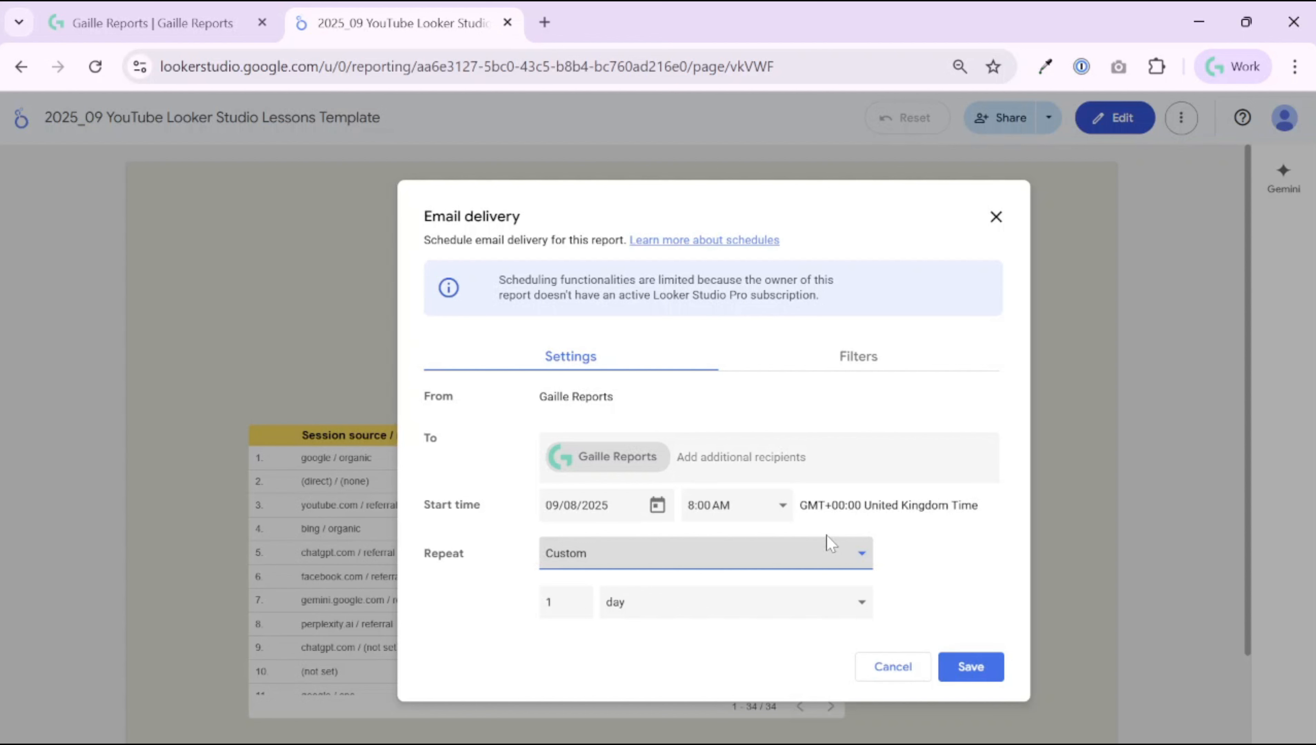
{"action": "left_click", "coordinate": [704, 457]}
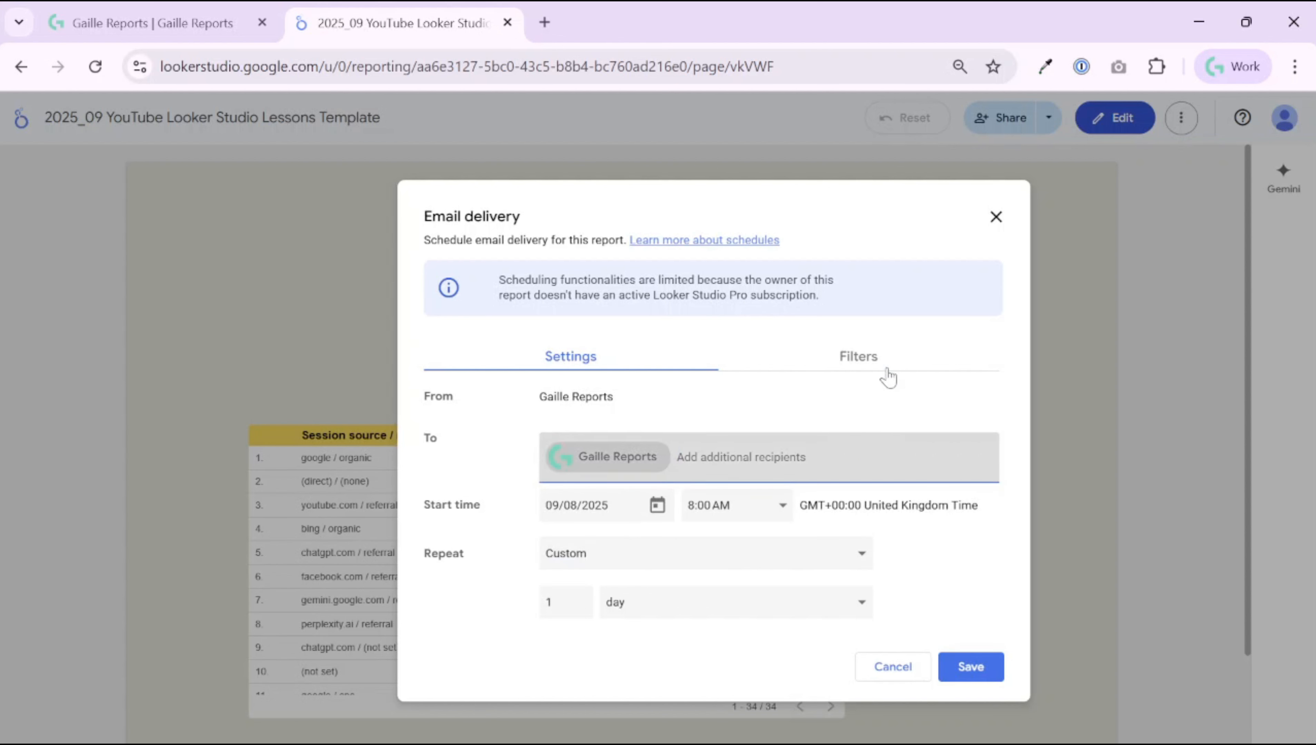
{"action": "left_click", "coordinate": [867, 358]}
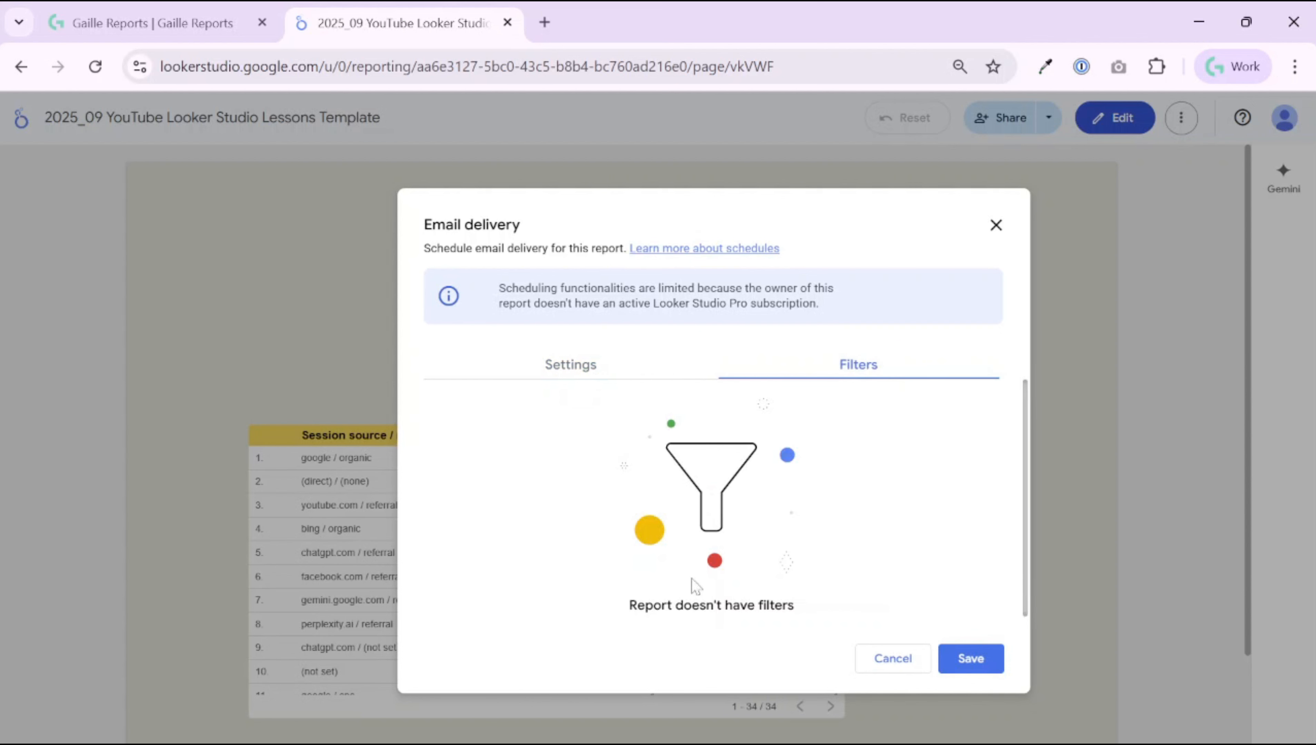
{"action": "left_click", "coordinate": [533, 367]}
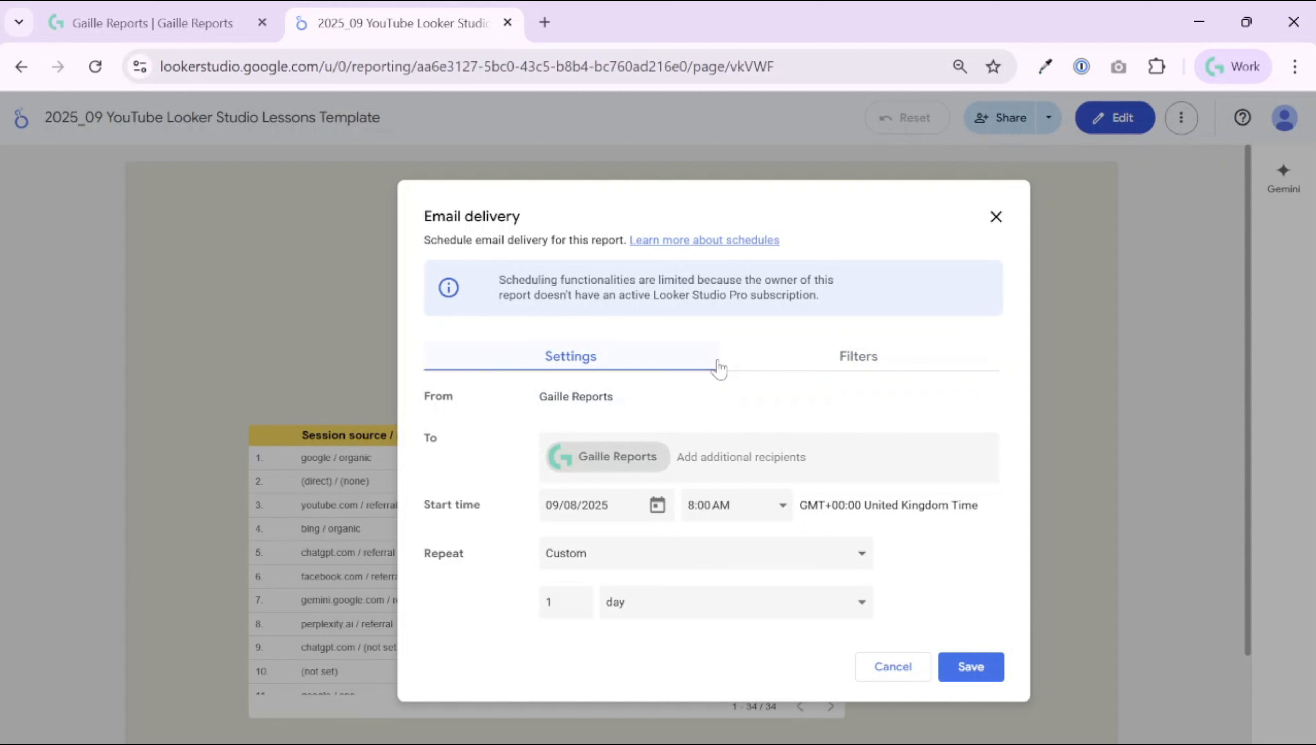
{"action": "left_click", "coordinate": [837, 363]}
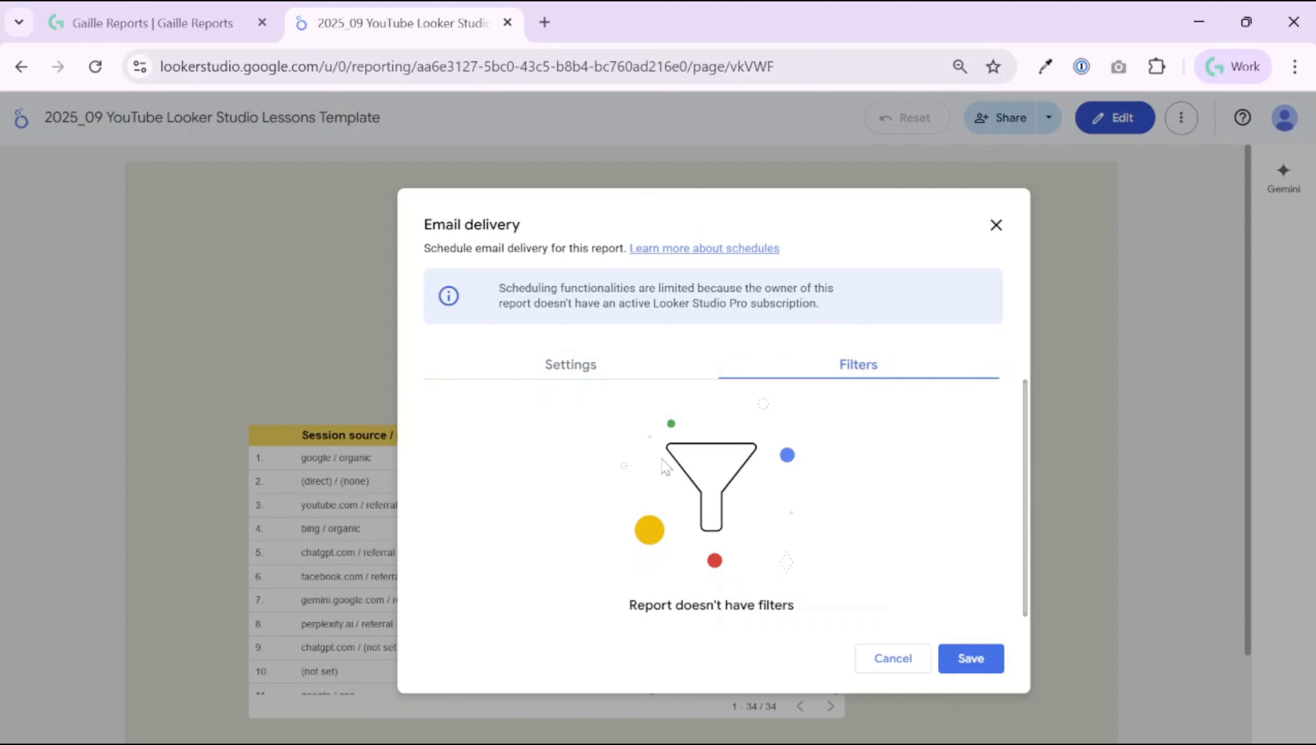
{"action": "left_click", "coordinate": [579, 376]}
{"action": "left_click", "coordinate": [890, 660]}
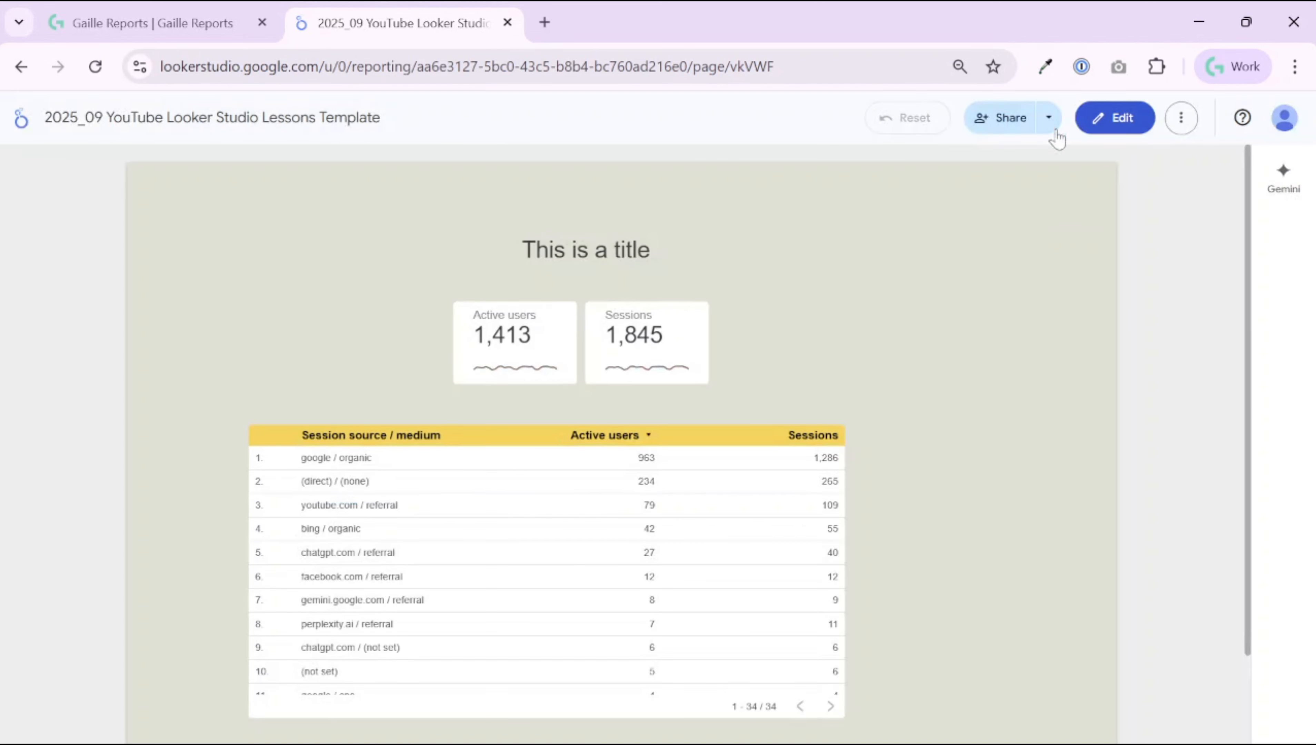
{"action": "left_click", "coordinate": [1048, 118]}
{"action": "left_click", "coordinate": [982, 238]}
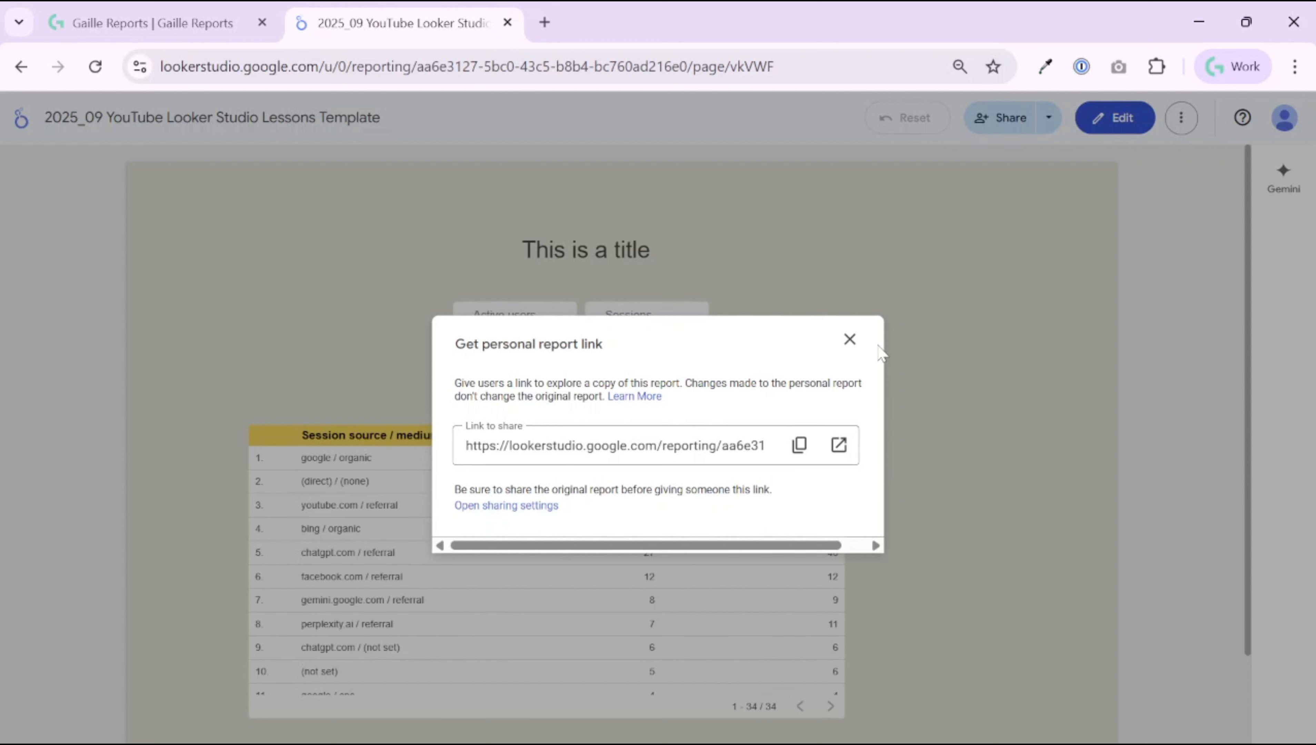
{"action": "left_click", "coordinate": [851, 342]}
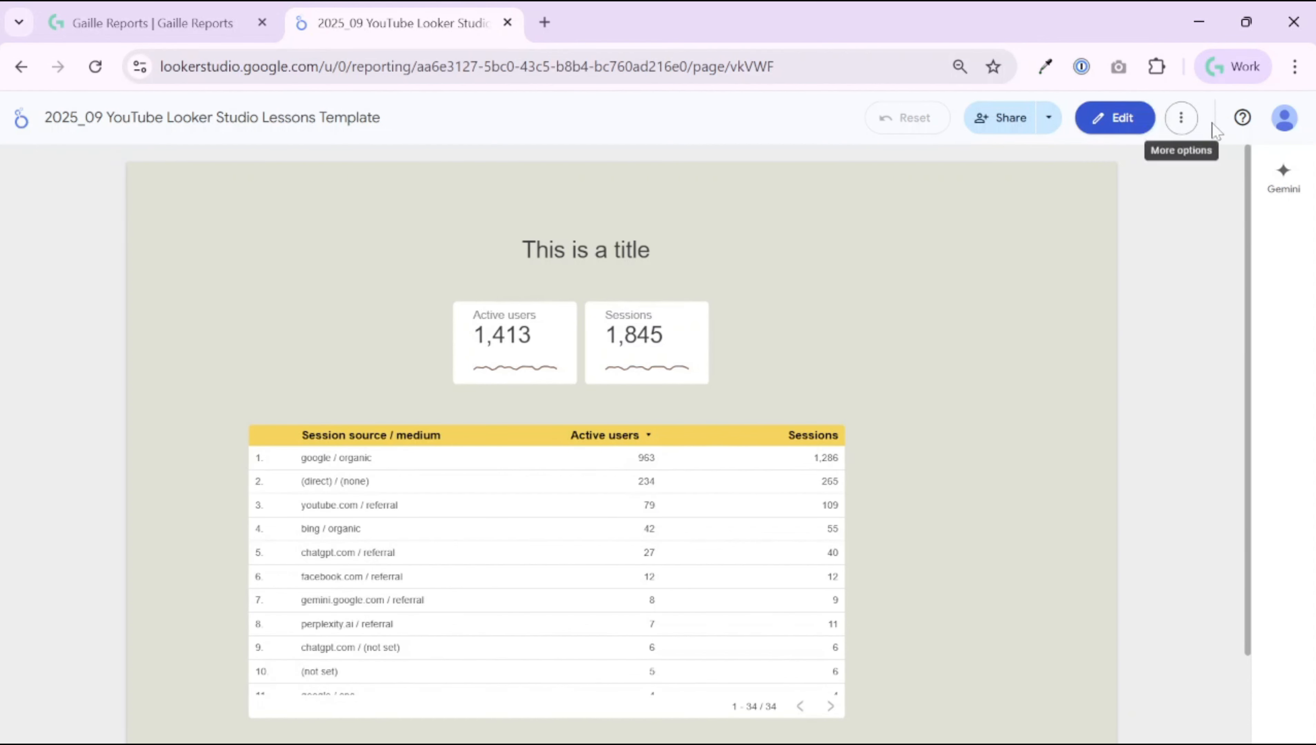
Step: In edit mode, place the 'This is a title' text box beside the Sessions scorecard, narrowed to fit
{"action": "left_click", "coordinate": [1134, 122]}
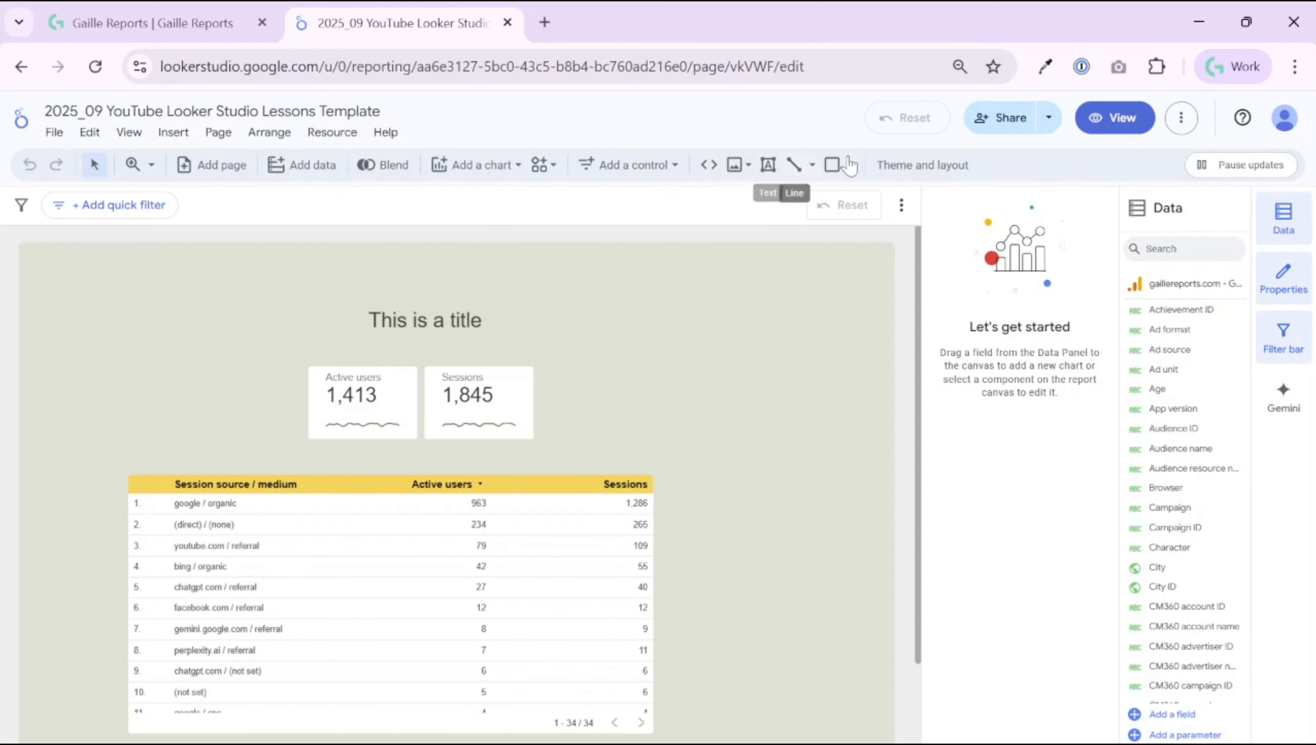
{"action": "left_click_drag", "start_coordinate": [393, 308], "coordinate": [566, 416]}
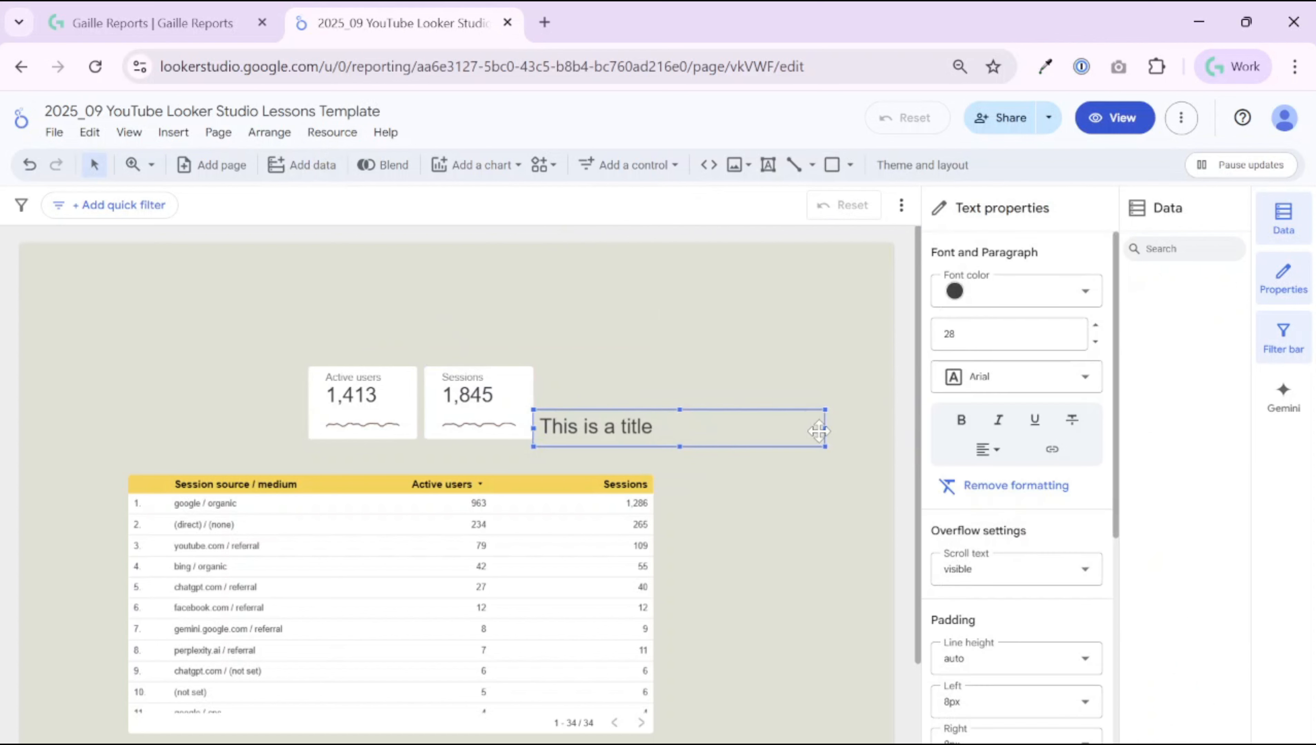
{"action": "left_click_drag", "start_coordinate": [826, 430], "coordinate": [696, 439]}
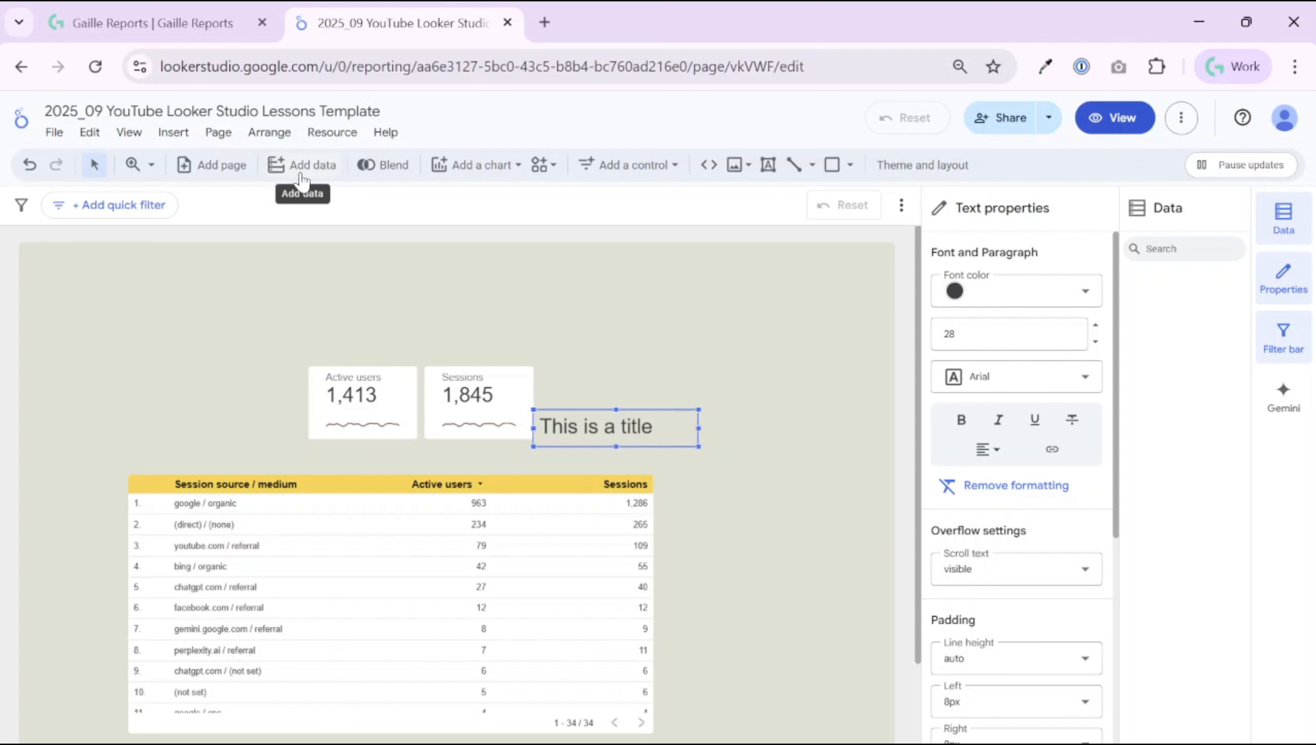
{"action": "left_click", "coordinate": [640, 165]}
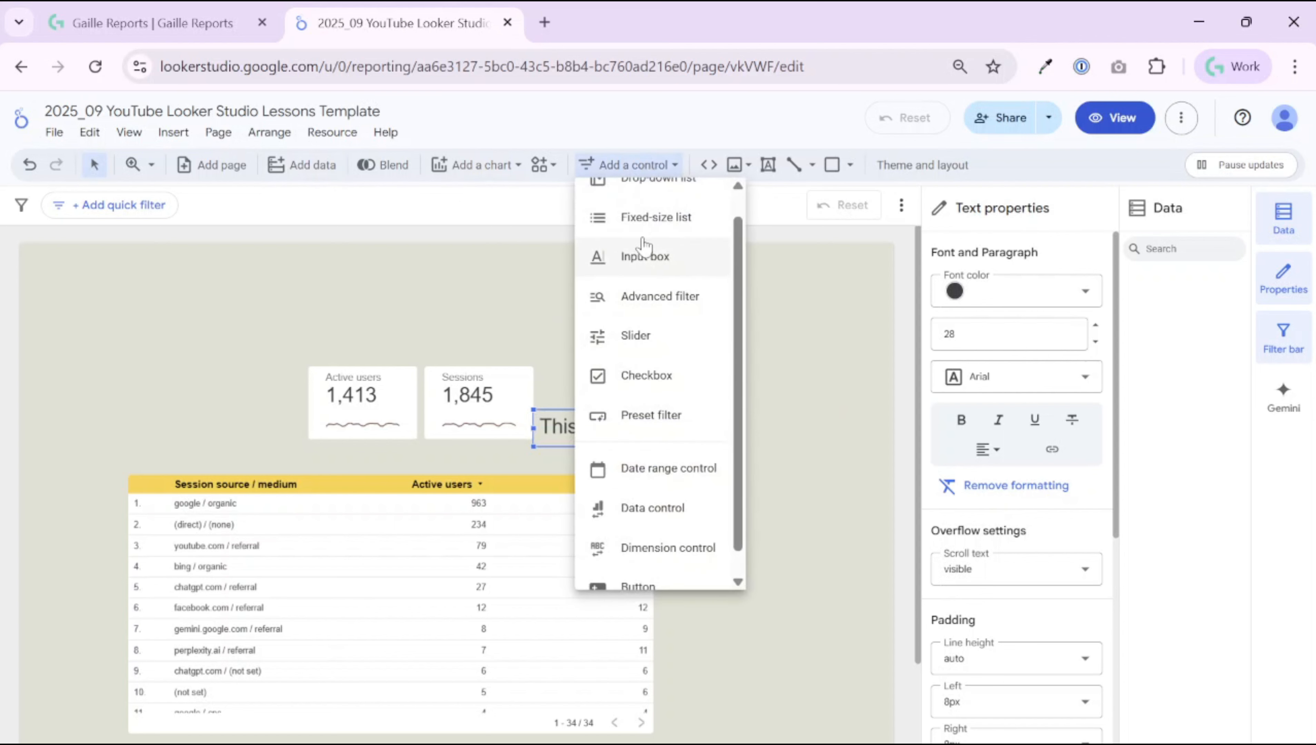
Step: Add a date range control near the top right of the report page
{"action": "scroll", "coordinate": [644, 246], "scroll_direction": "up", "scroll_amount": 1}
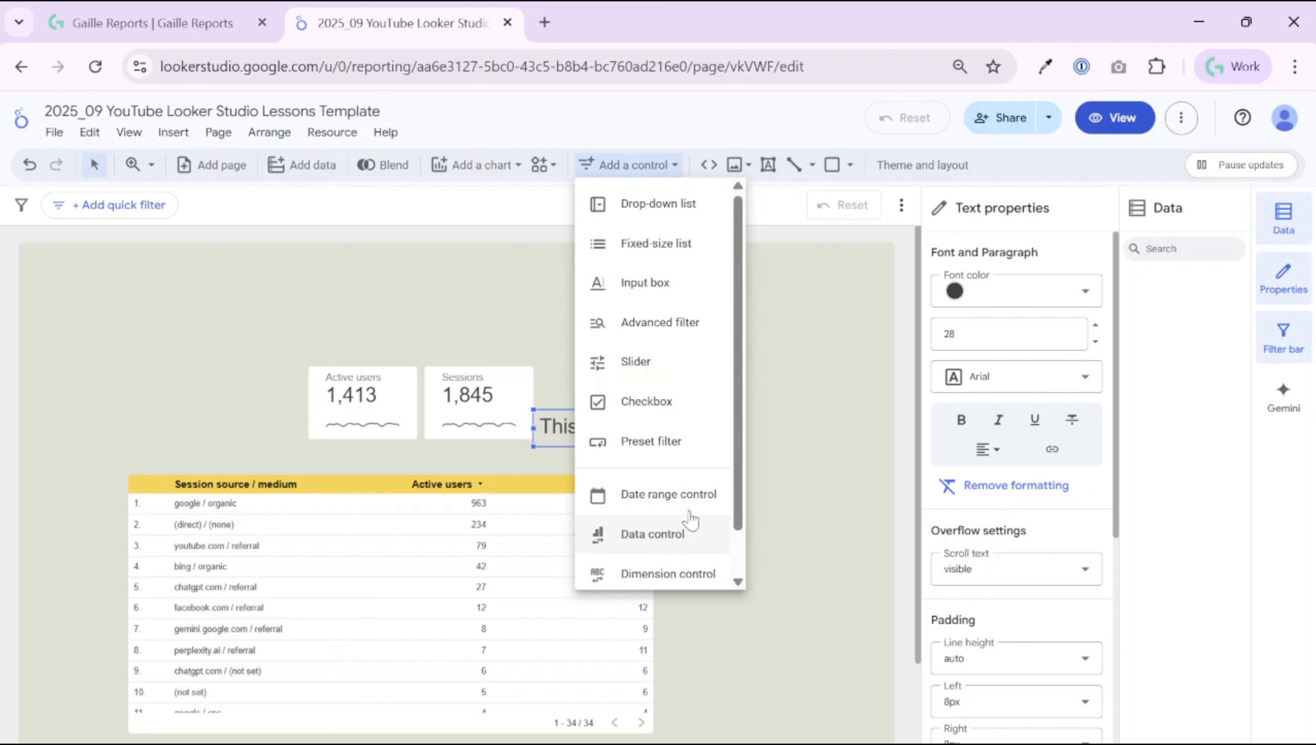
{"action": "left_click", "coordinate": [686, 496]}
{"action": "left_click", "coordinate": [591, 267]}
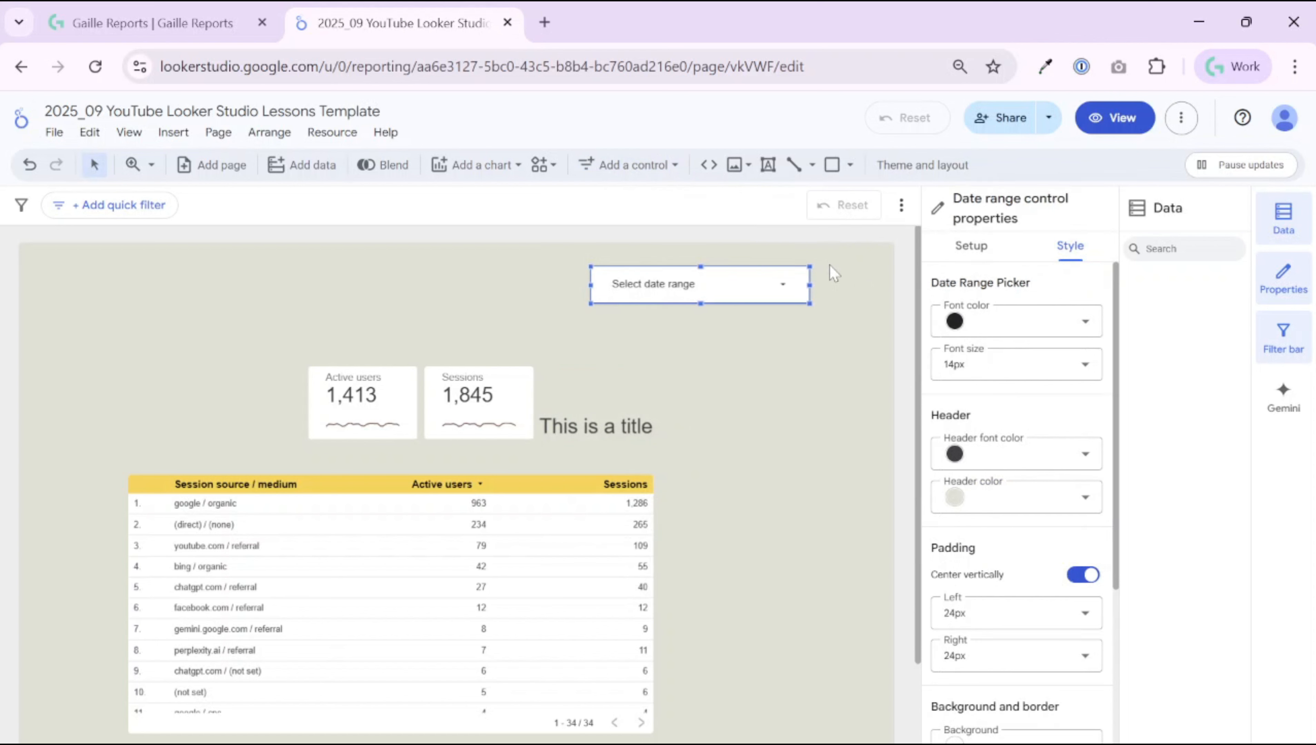
{"action": "left_click", "coordinate": [790, 331]}
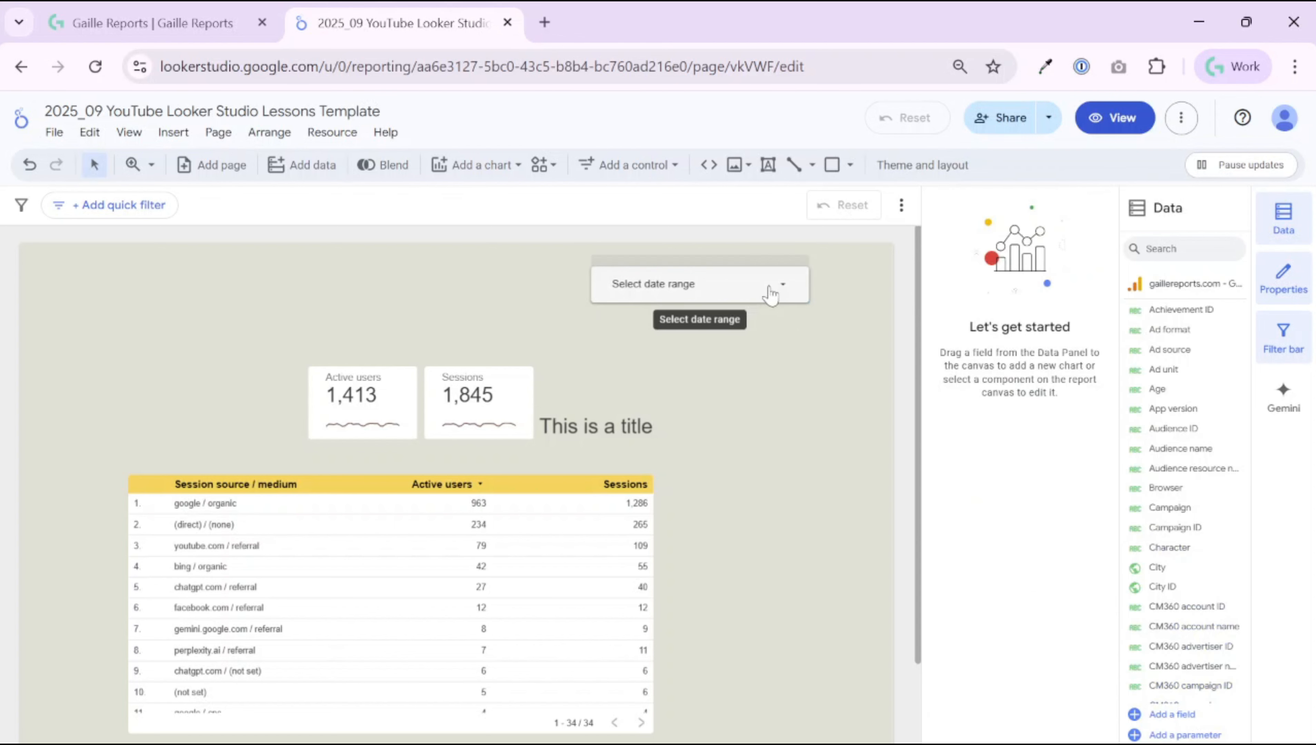
{"action": "scroll", "coordinate": [779, 303], "scroll_direction": "down", "scroll_amount": 3}
{"action": "scroll", "coordinate": [778, 303], "scroll_direction": "up", "scroll_amount": 3}
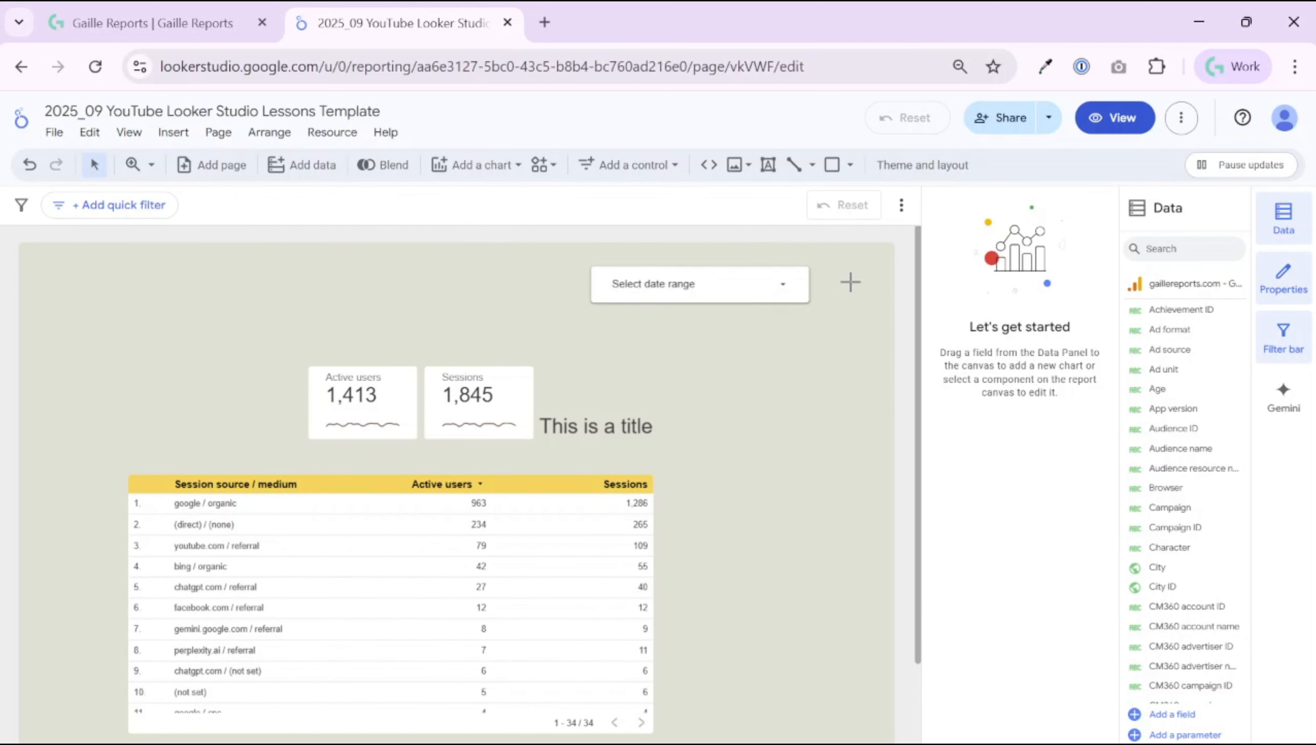
Step: Drag the date range control left to the top centre of the page
{"action": "left_click", "coordinate": [647, 165]}
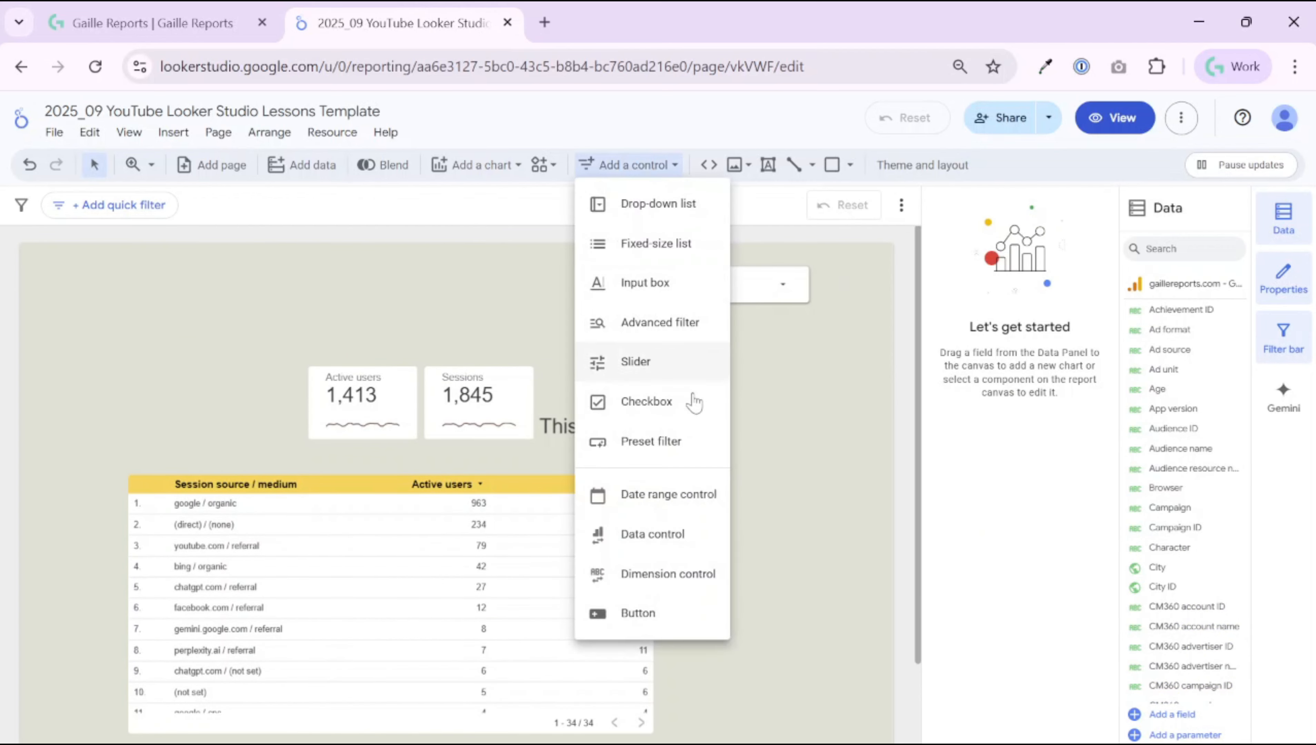
{"action": "left_click", "coordinate": [870, 391]}
{"action": "left_click_drag", "start_coordinate": [787, 271], "coordinate": [622, 267]}
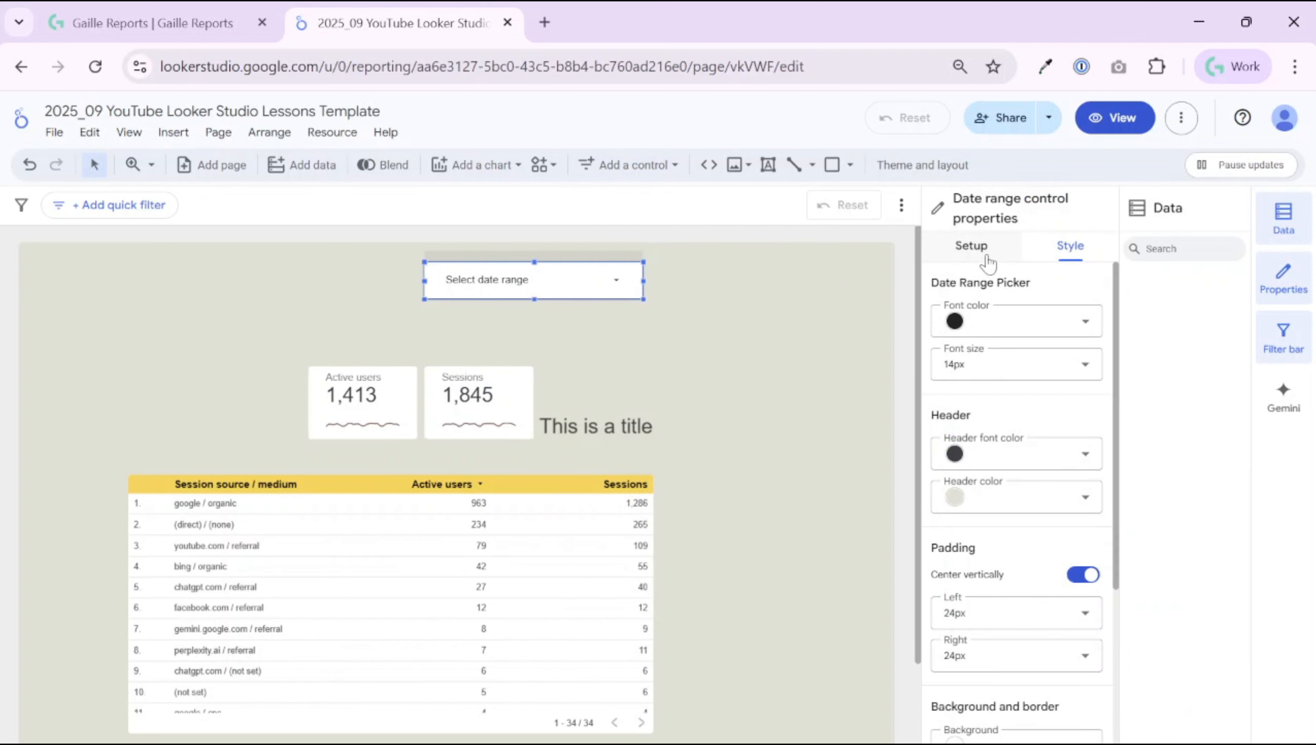
{"action": "left_click", "coordinate": [771, 334]}
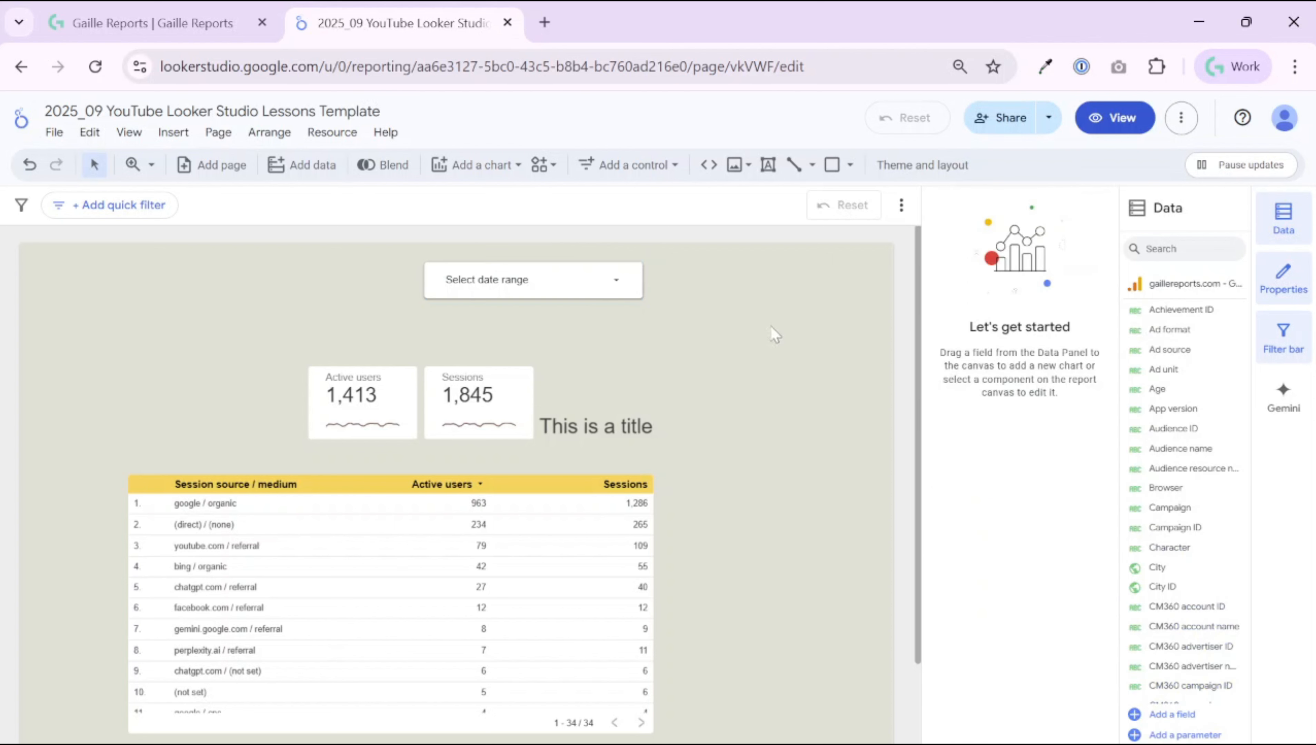
{"action": "left_click", "coordinate": [637, 276]}
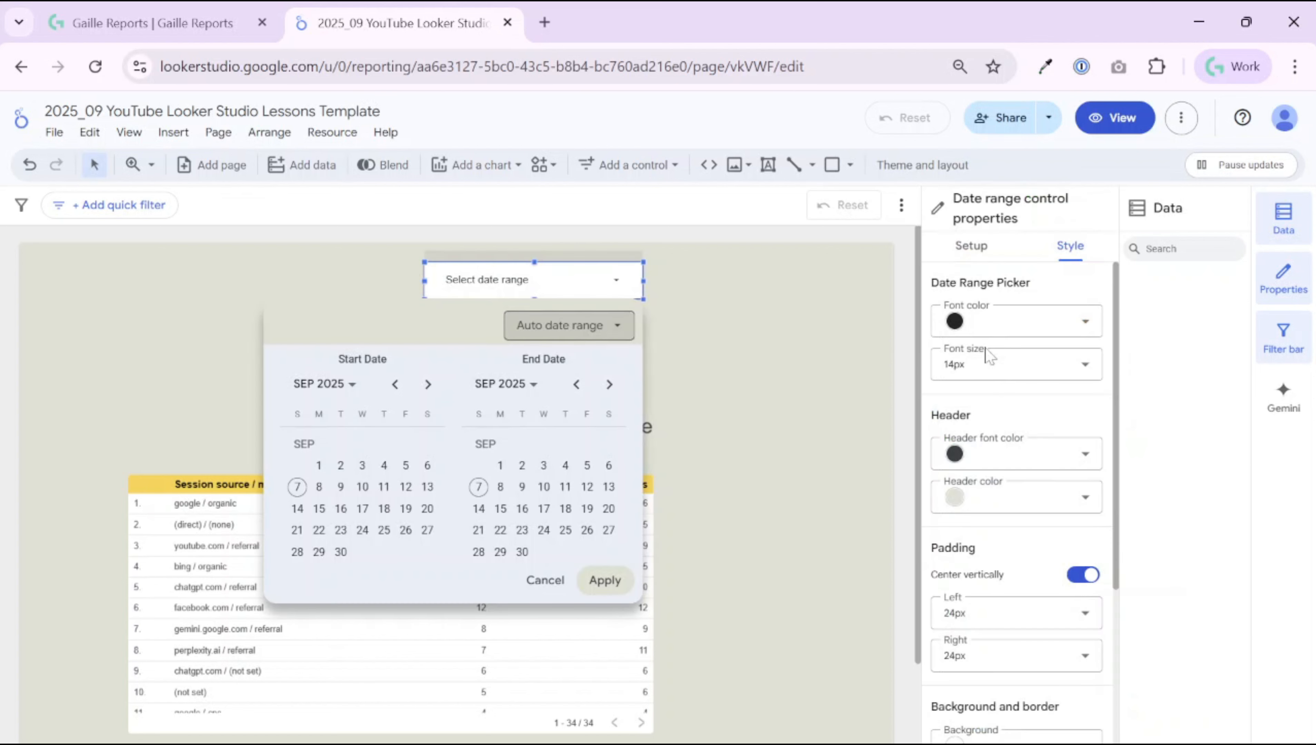
{"action": "left_click", "coordinate": [1093, 316]}
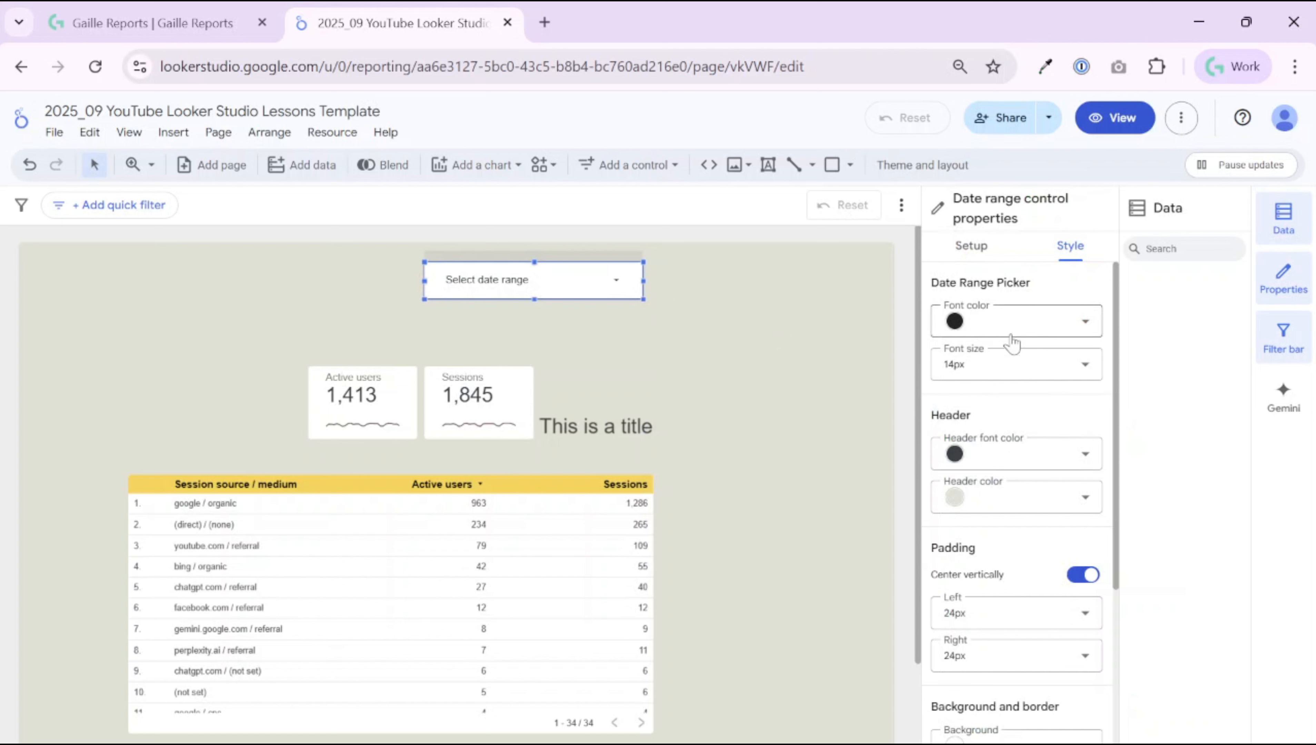
{"action": "scroll", "coordinate": [1022, 469], "scroll_direction": "down", "scroll_amount": 5}
{"action": "scroll", "coordinate": [1028, 505], "scroll_direction": "up", "scroll_amount": 5}
{"action": "left_click", "coordinate": [971, 245]}
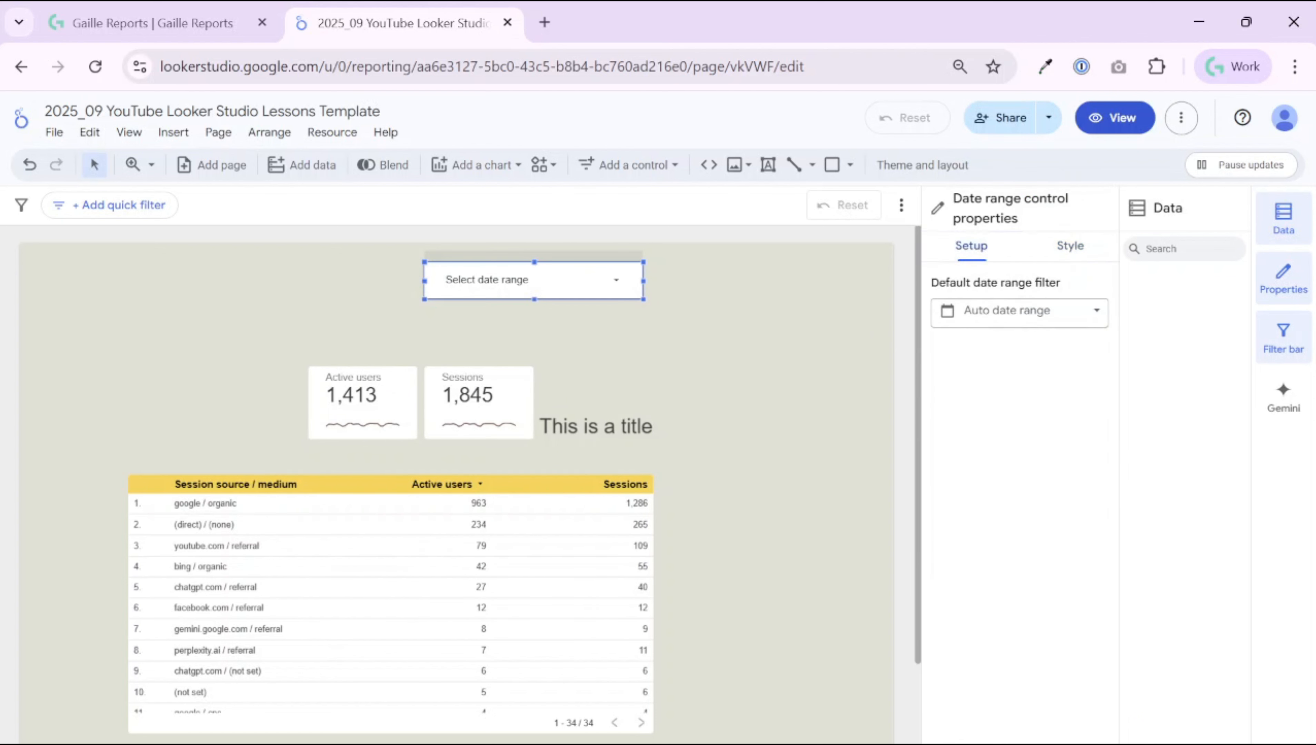
Step: Set the date range control's default to Last month (Aug 1 – Aug 31, 2025) and apply it
{"action": "left_click_drag", "start_coordinate": [938, 282], "coordinate": [1061, 283]}
{"action": "left_click", "coordinate": [1070, 317]}
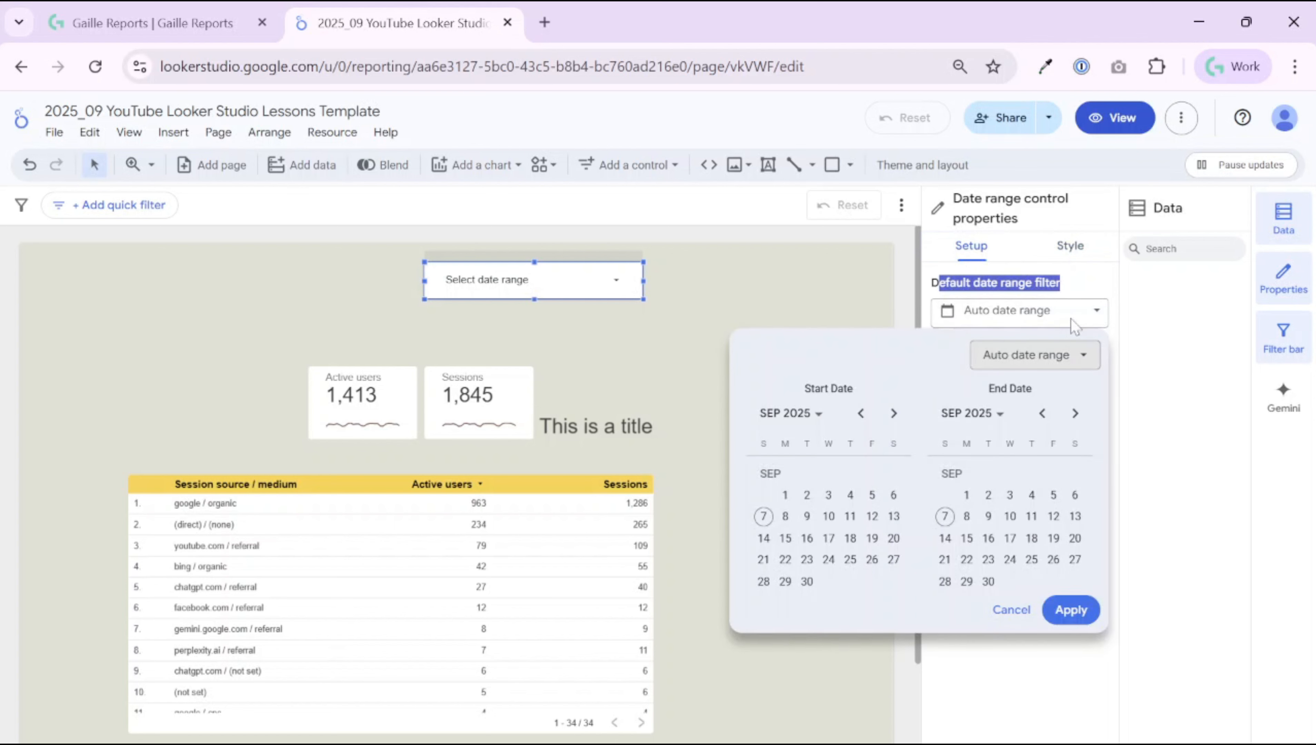
{"action": "left_click", "coordinate": [1078, 356]}
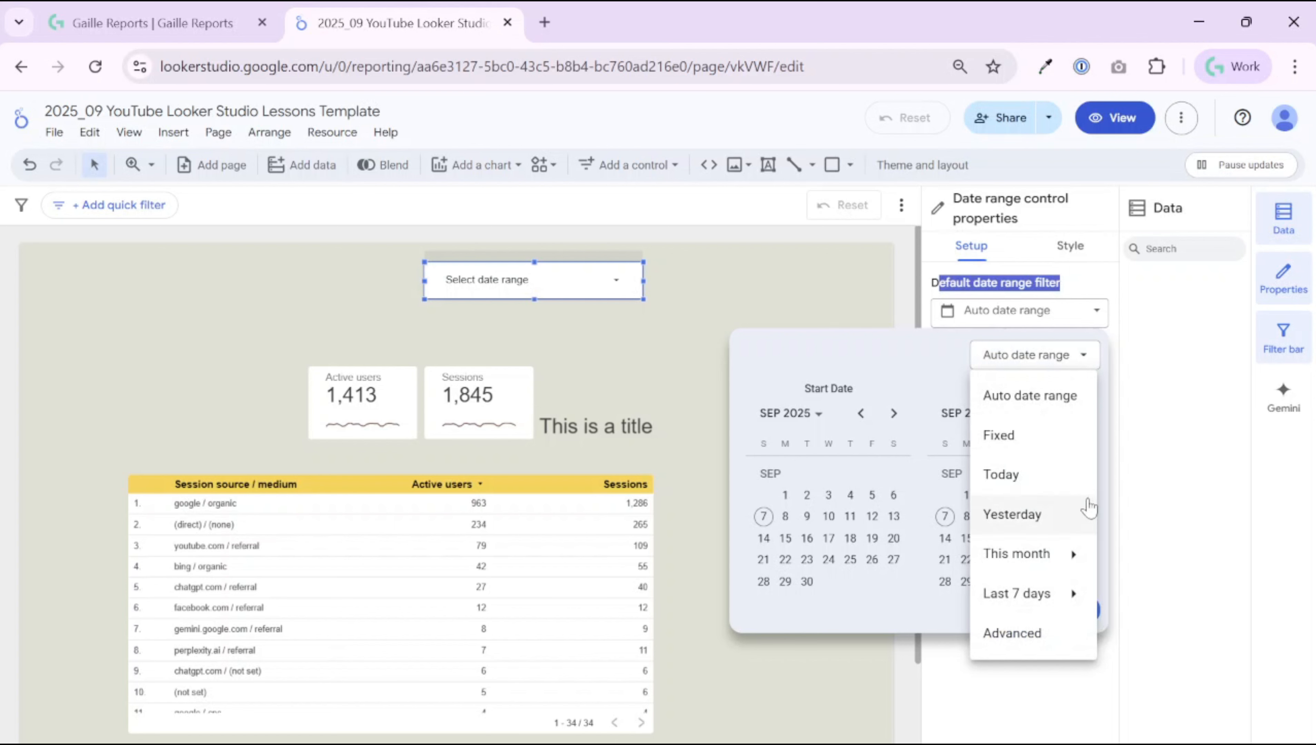
{"action": "mouse_move", "coordinate": [1071, 571]}
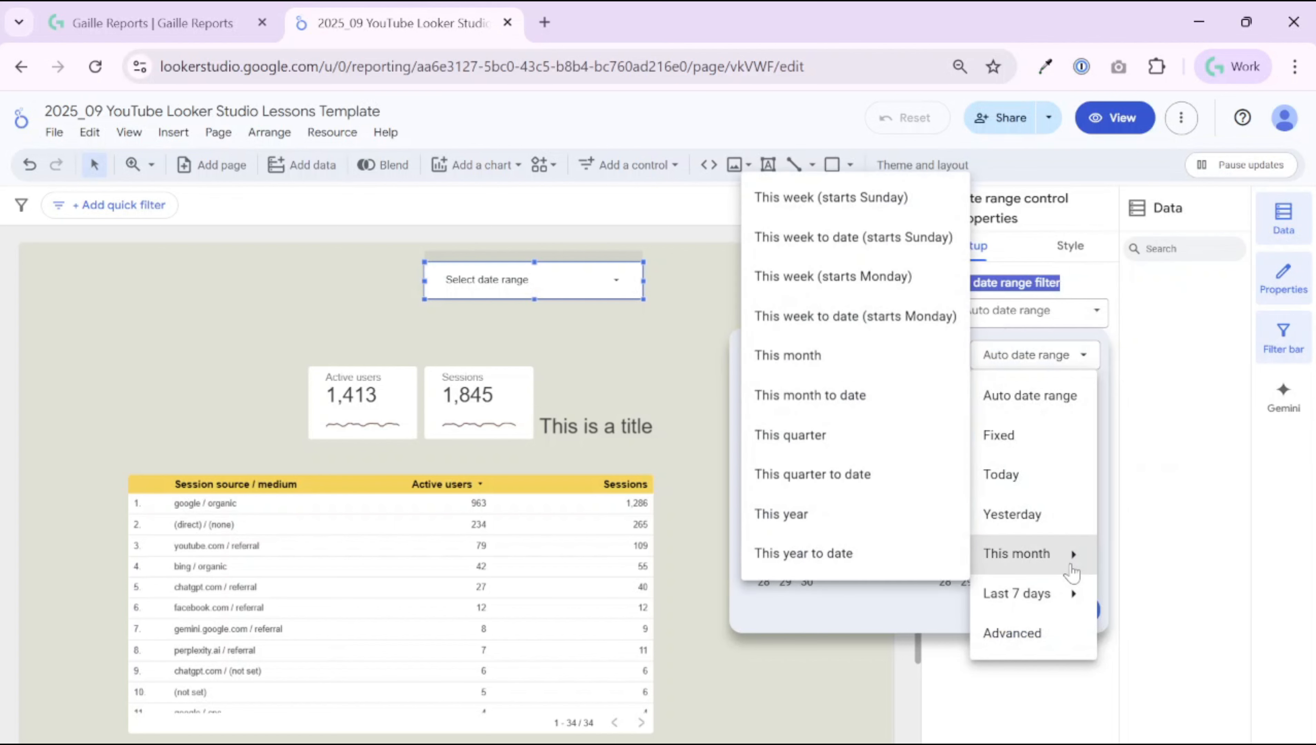
{"action": "mouse_move", "coordinate": [1017, 595]}
{"action": "left_click", "coordinate": [1147, 512]}
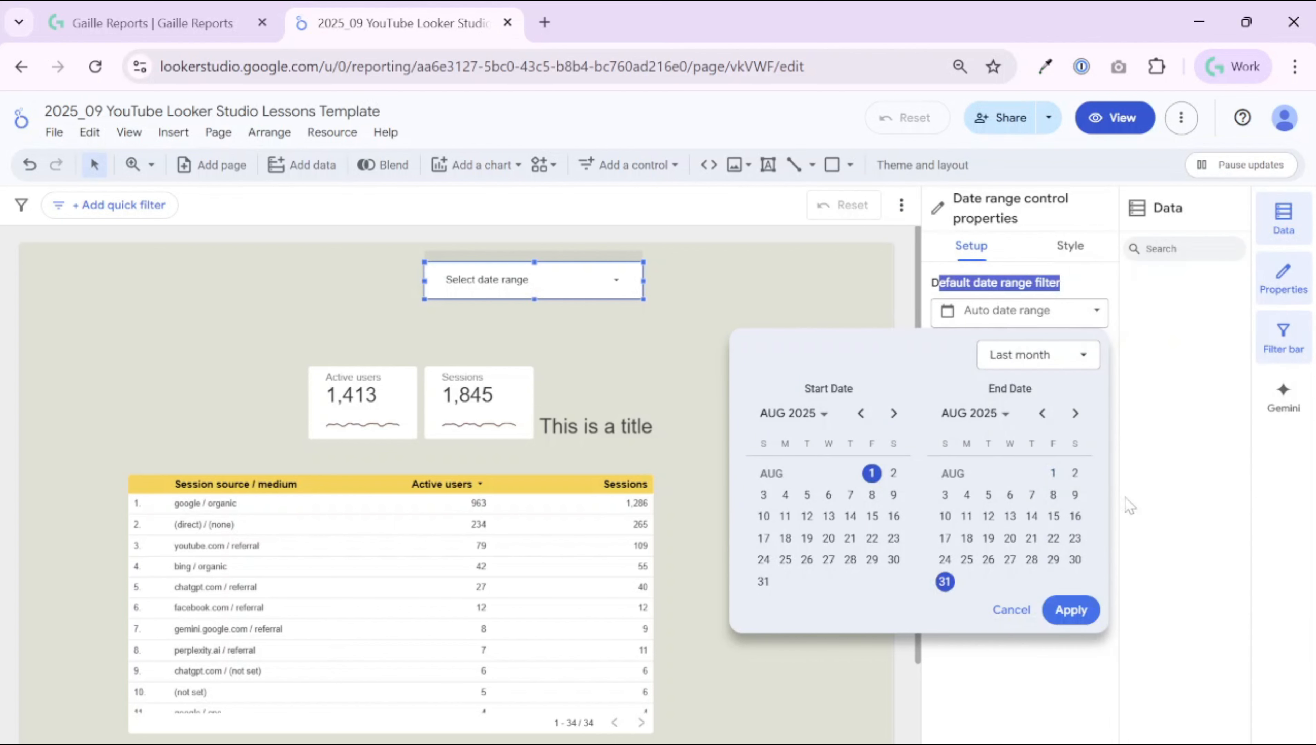
{"action": "left_click", "coordinate": [1075, 610]}
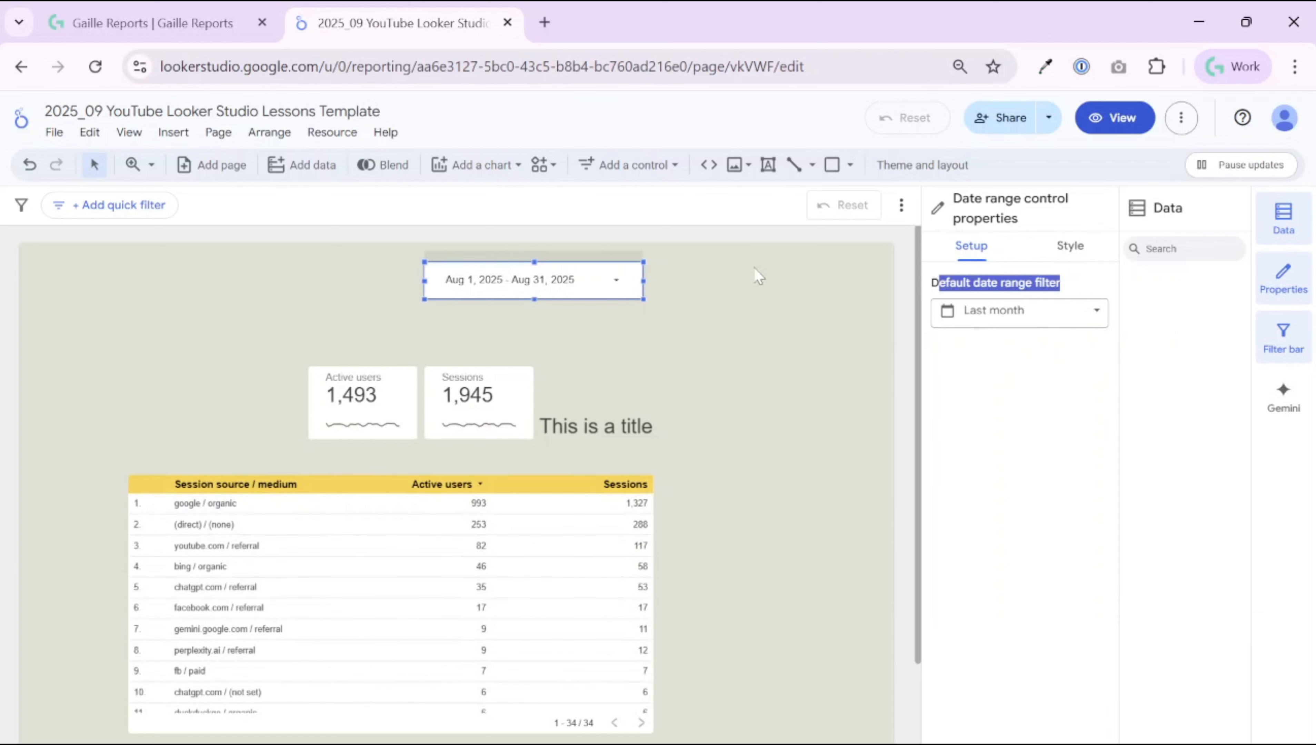
Step: Make the date range control's background transparent, leaving the border shadow off
{"action": "left_click", "coordinate": [1056, 249]}
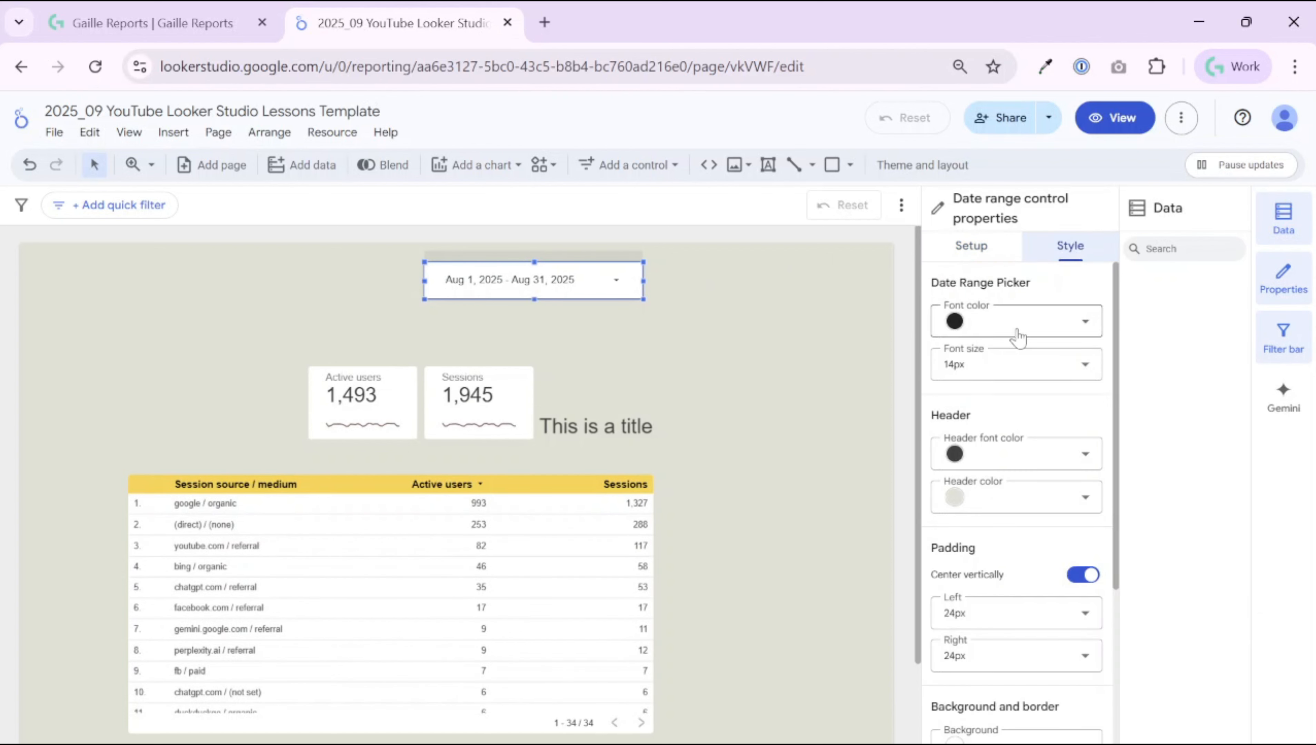
{"action": "scroll", "coordinate": [1043, 470], "scroll_direction": "down", "scroll_amount": 5}
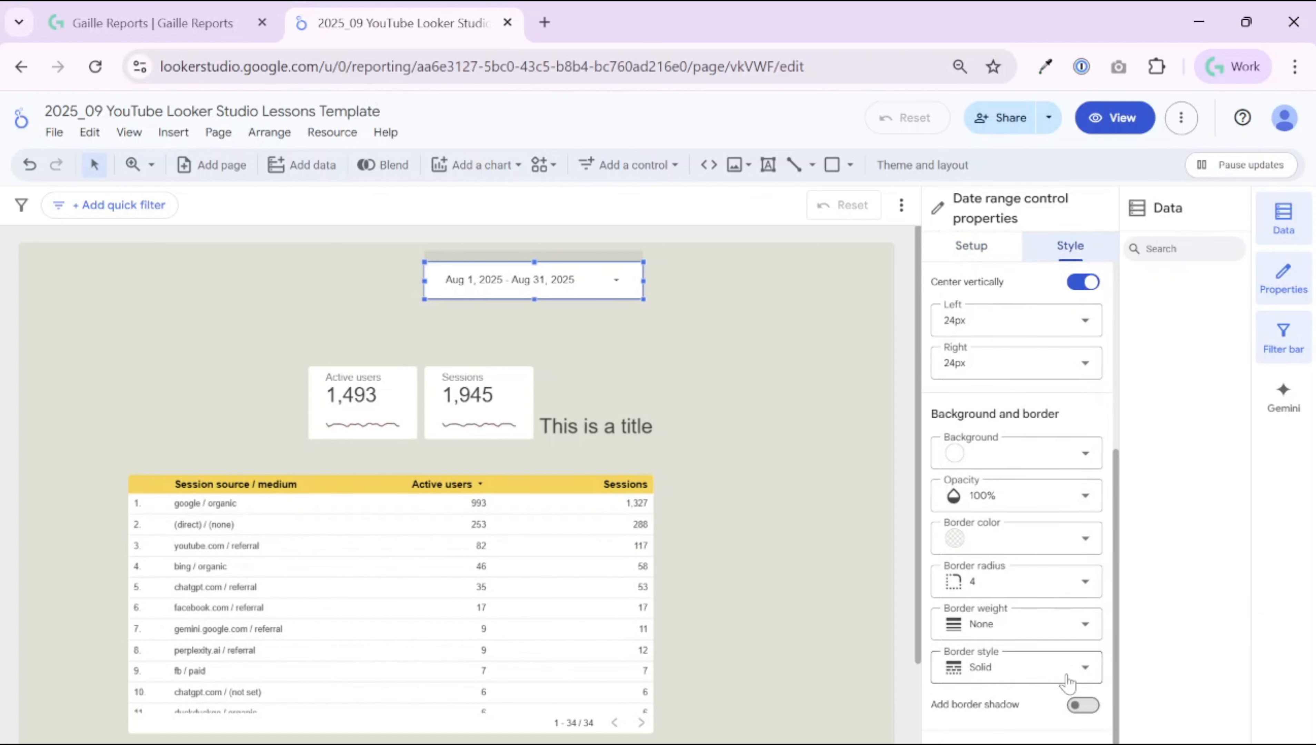
{"action": "left_click", "coordinate": [1076, 456]}
{"action": "left_click", "coordinate": [1137, 469]}
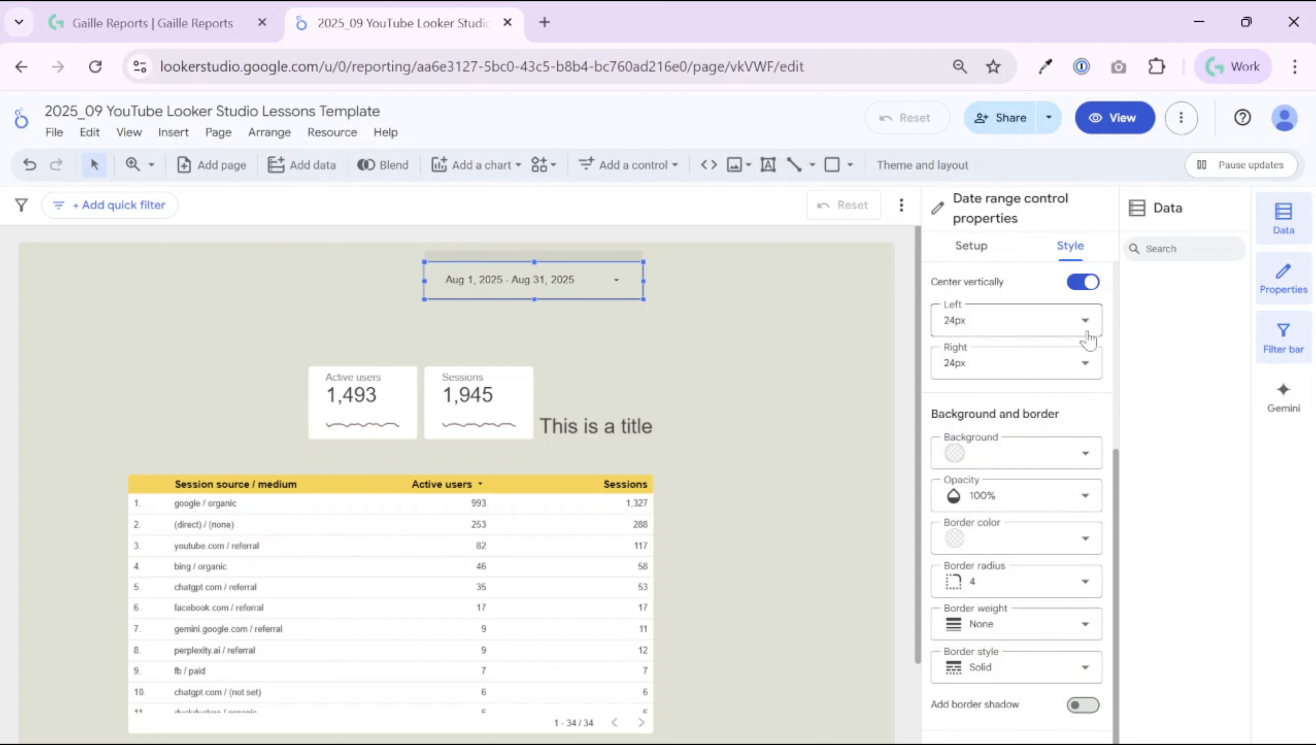
{"action": "scroll", "coordinate": [1092, 396], "scroll_direction": "up", "scroll_amount": 2}
{"action": "scroll", "coordinate": [1034, 509], "scroll_direction": "down", "scroll_amount": 2}
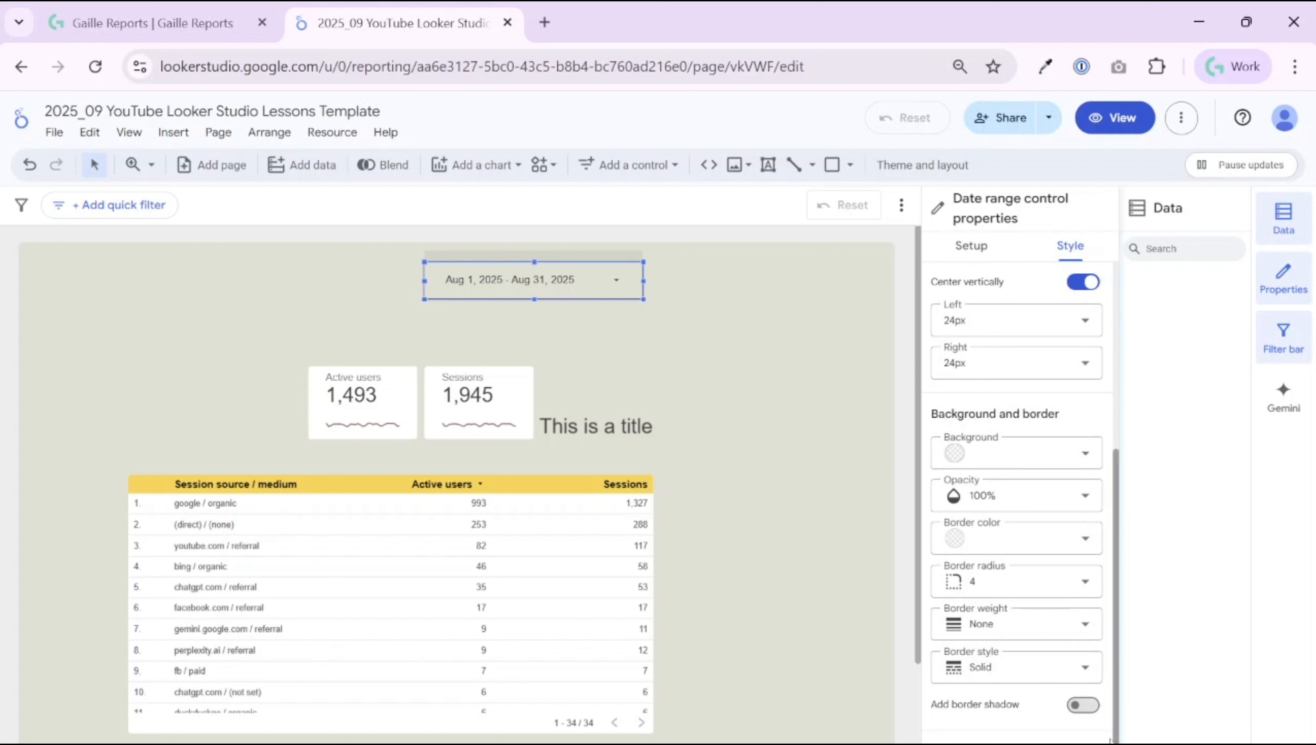
{"action": "left_click", "coordinate": [1083, 705]}
{"action": "left_click", "coordinate": [1082, 705]}
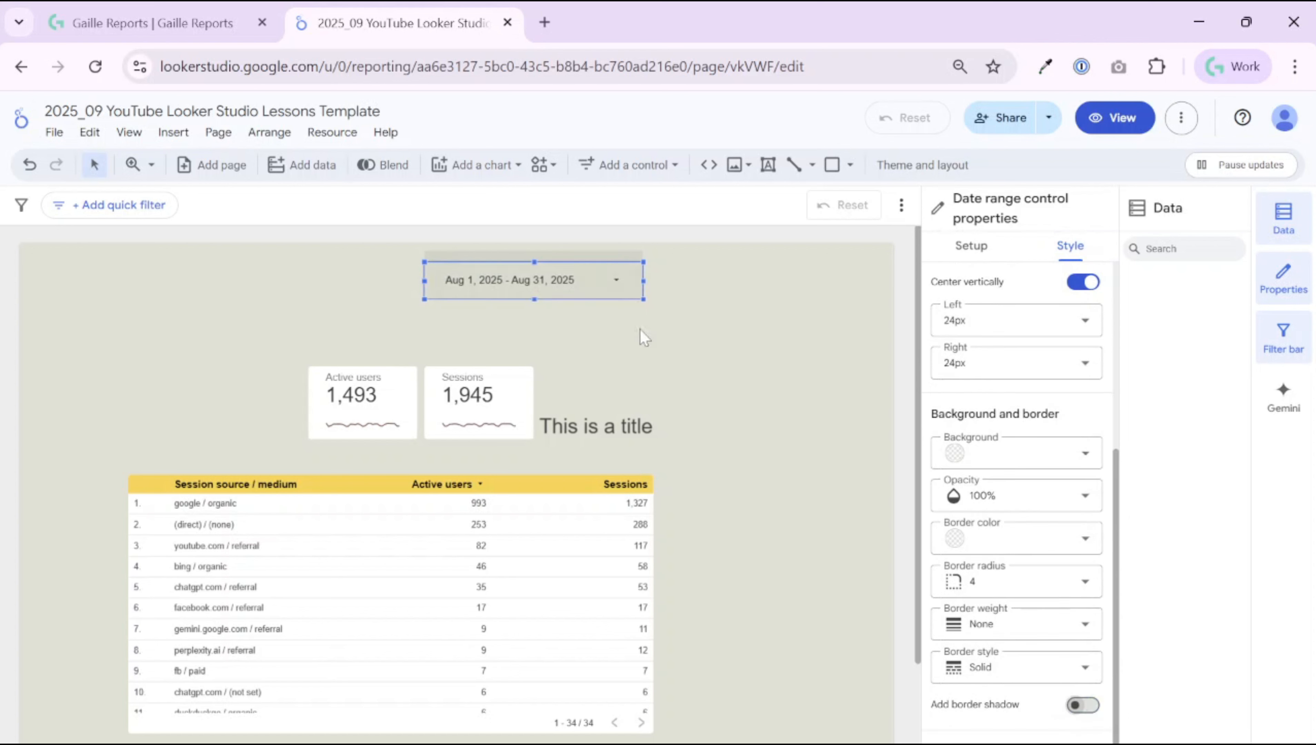
Step: Change the date range control's text colour to the brown theme swatch
{"action": "left_click", "coordinate": [632, 310]}
{"action": "left_click", "coordinate": [616, 285]}
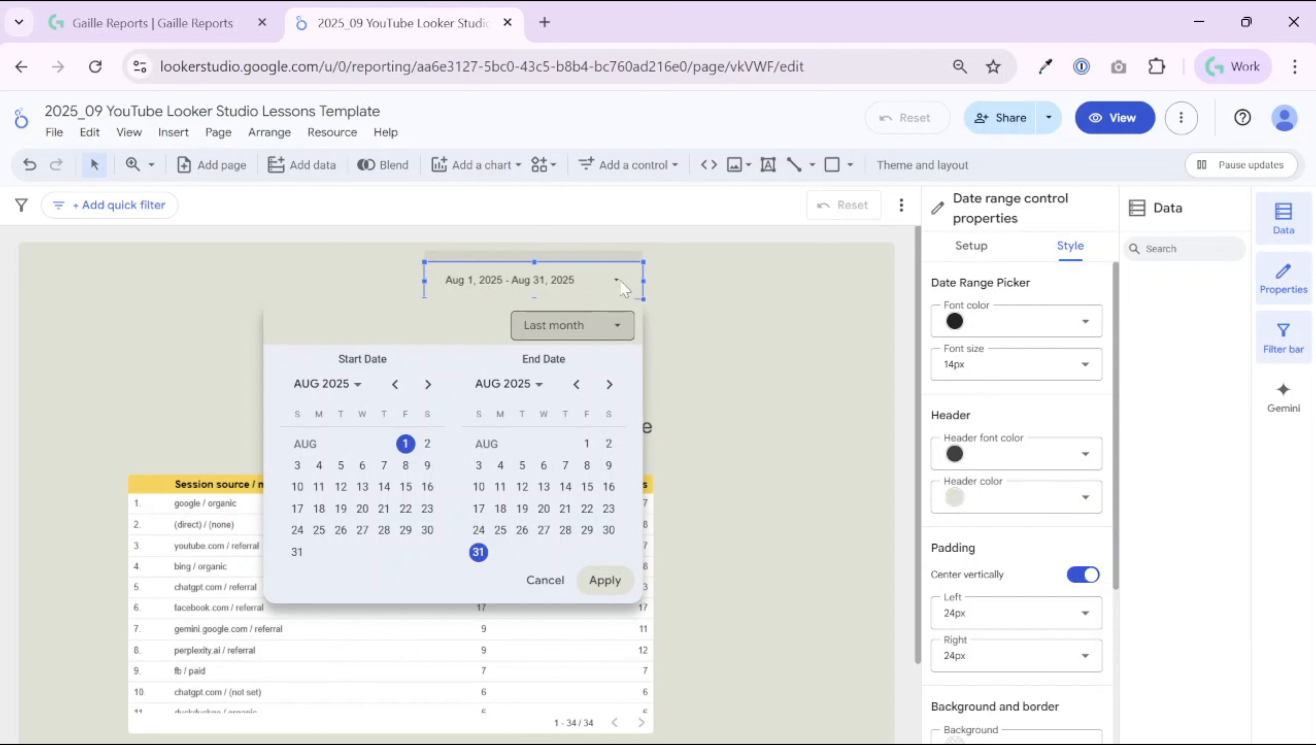
{"action": "left_click", "coordinate": [1067, 550]}
{"action": "scroll", "coordinate": [1067, 550], "scroll_direction": "down", "scroll_amount": 5}
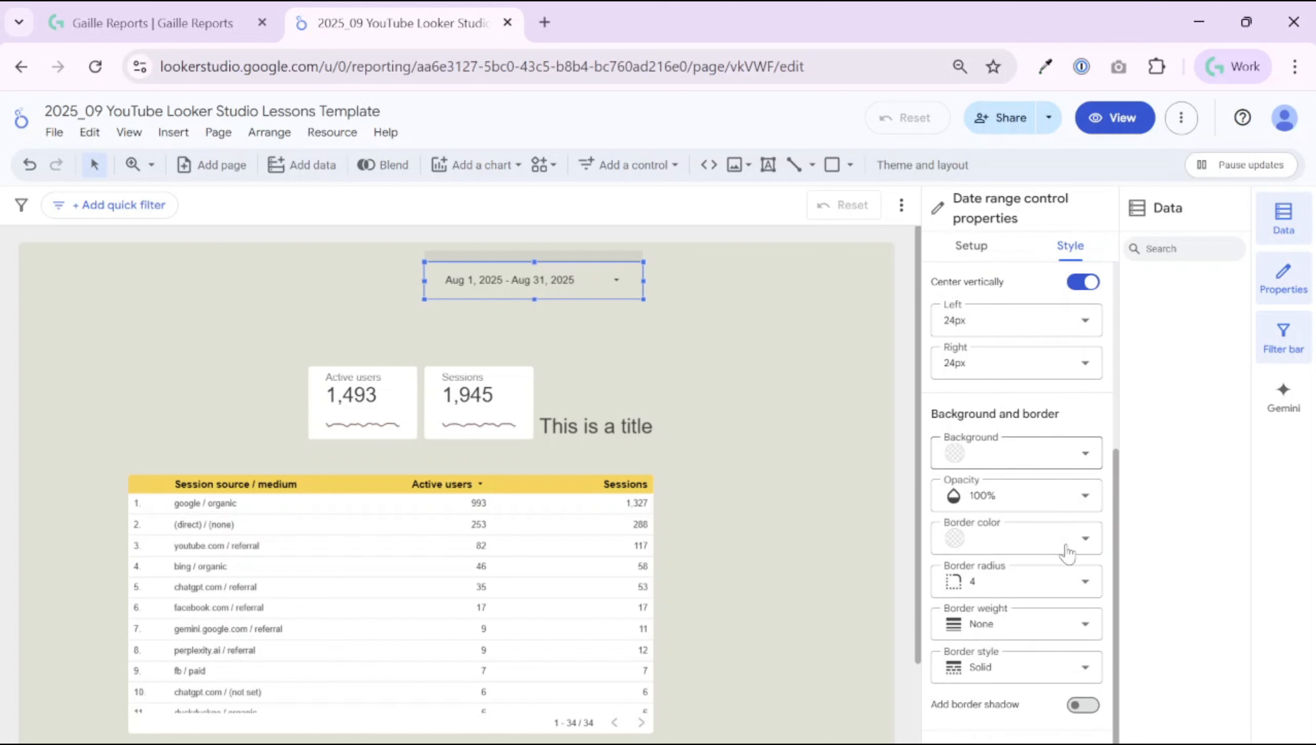
{"action": "scroll", "coordinate": [1068, 553], "scroll_direction": "up", "scroll_amount": 5}
{"action": "left_click", "coordinate": [987, 327]}
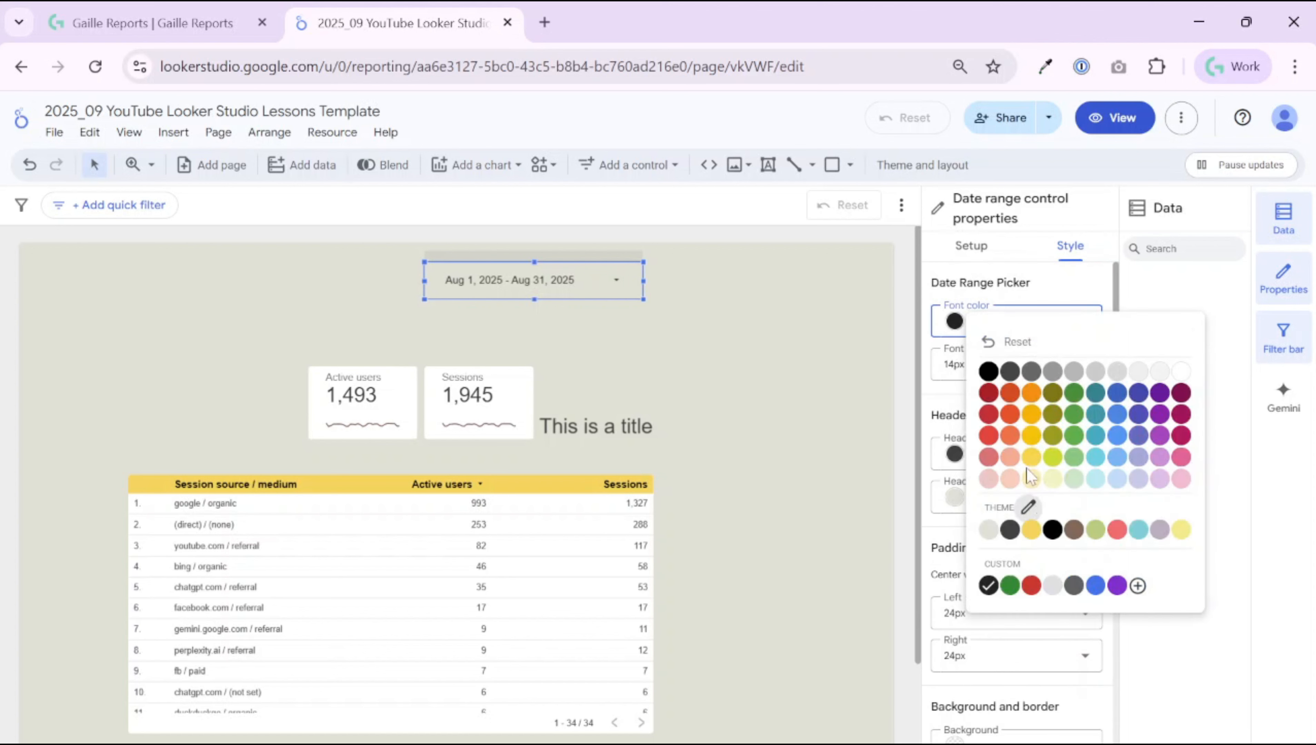
{"action": "left_click", "coordinate": [1181, 392]}
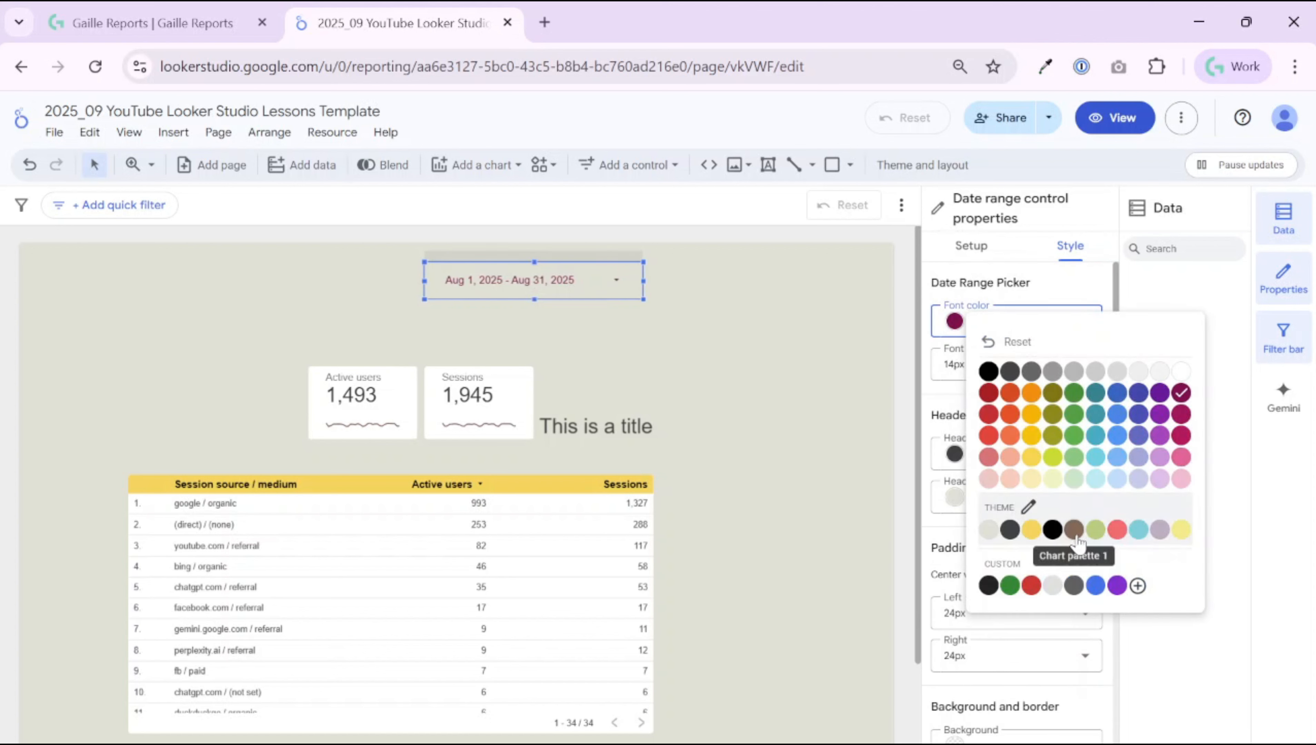
{"action": "left_click", "coordinate": [1074, 530]}
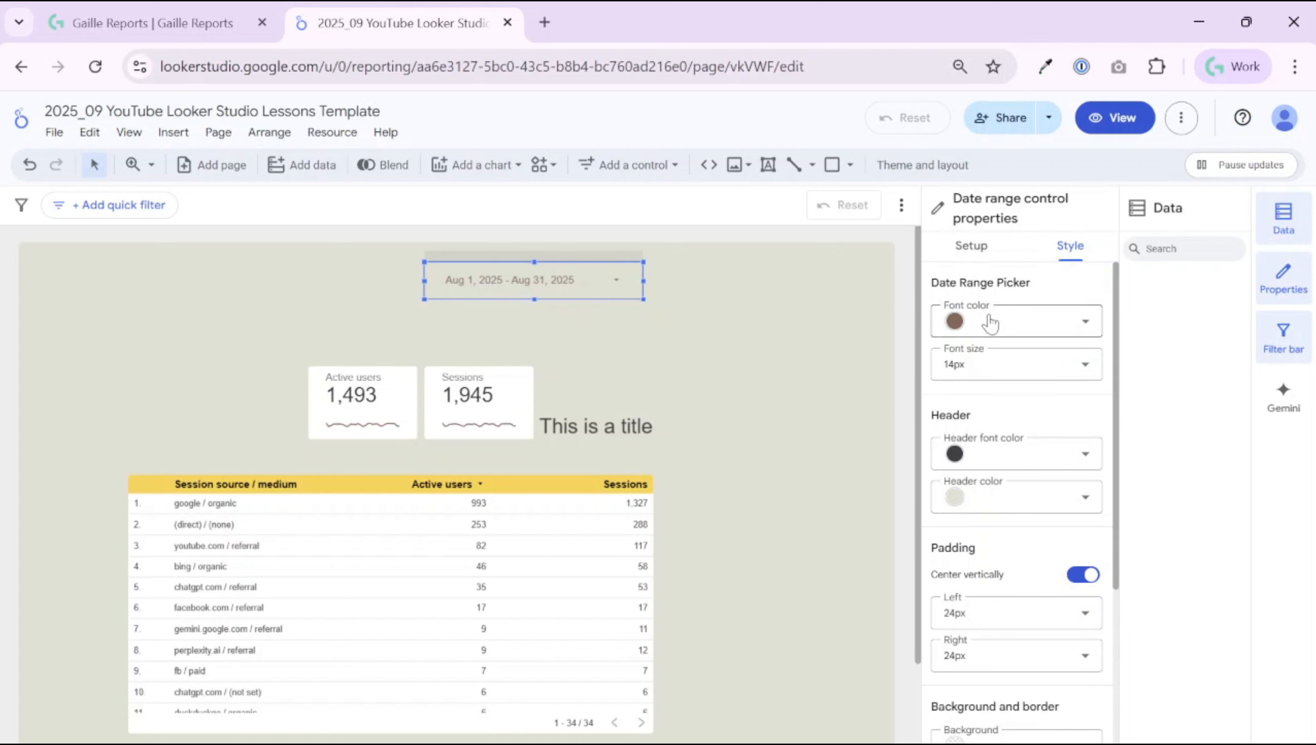
Step: Keep the date range control's text black at 14px
{"action": "left_click", "coordinate": [990, 323]}
{"action": "left_click", "coordinate": [1015, 373]}
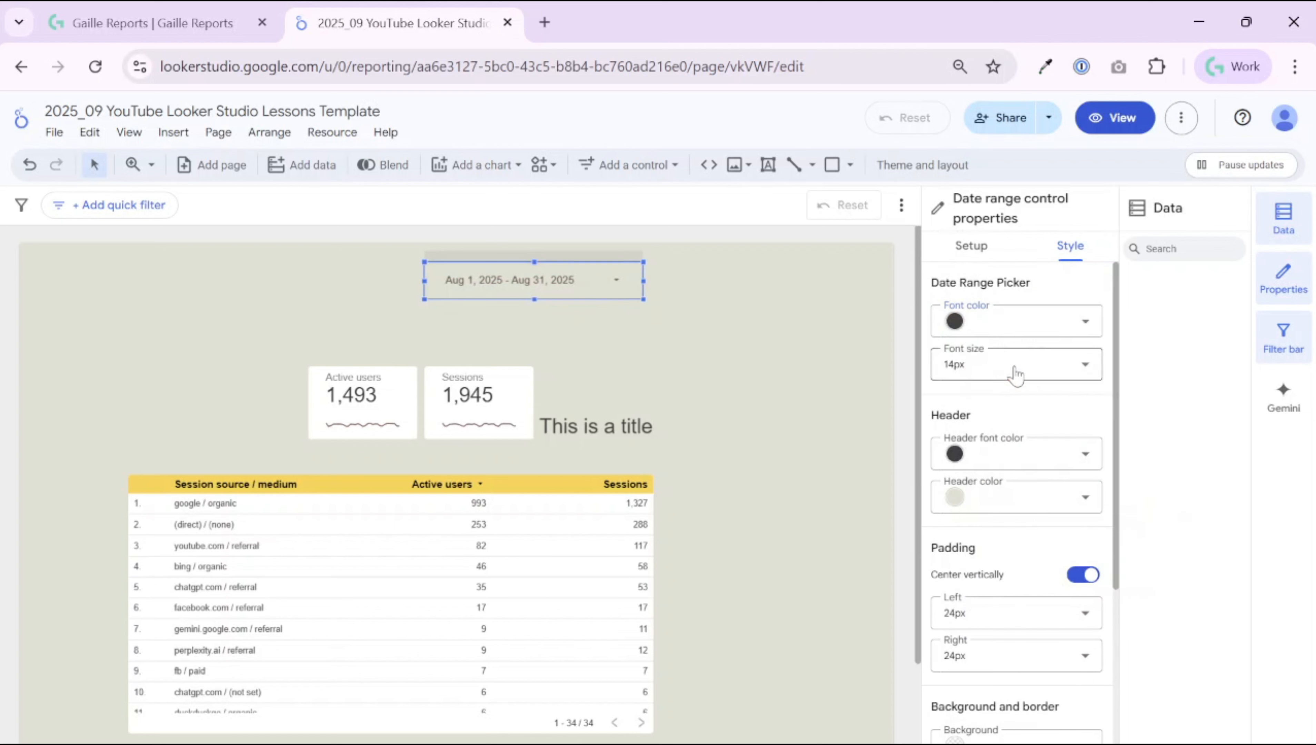
{"action": "left_click", "coordinate": [1043, 385]}
{"action": "left_click", "coordinate": [1044, 388]}
Step: Try a white header on the date control, then reset it to light grey and preview the calendar
{"action": "left_click", "coordinate": [1017, 465]}
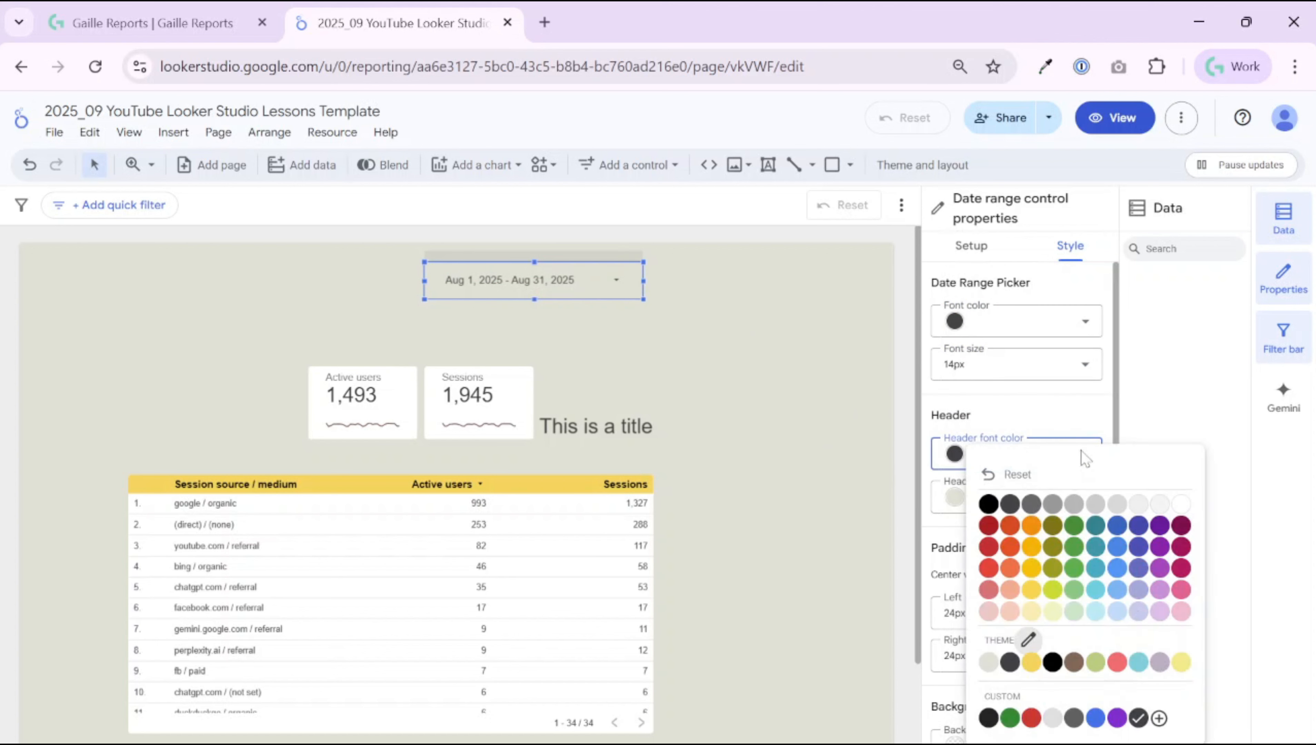
{"action": "left_click", "coordinate": [614, 286]}
{"action": "left_click", "coordinate": [614, 286]}
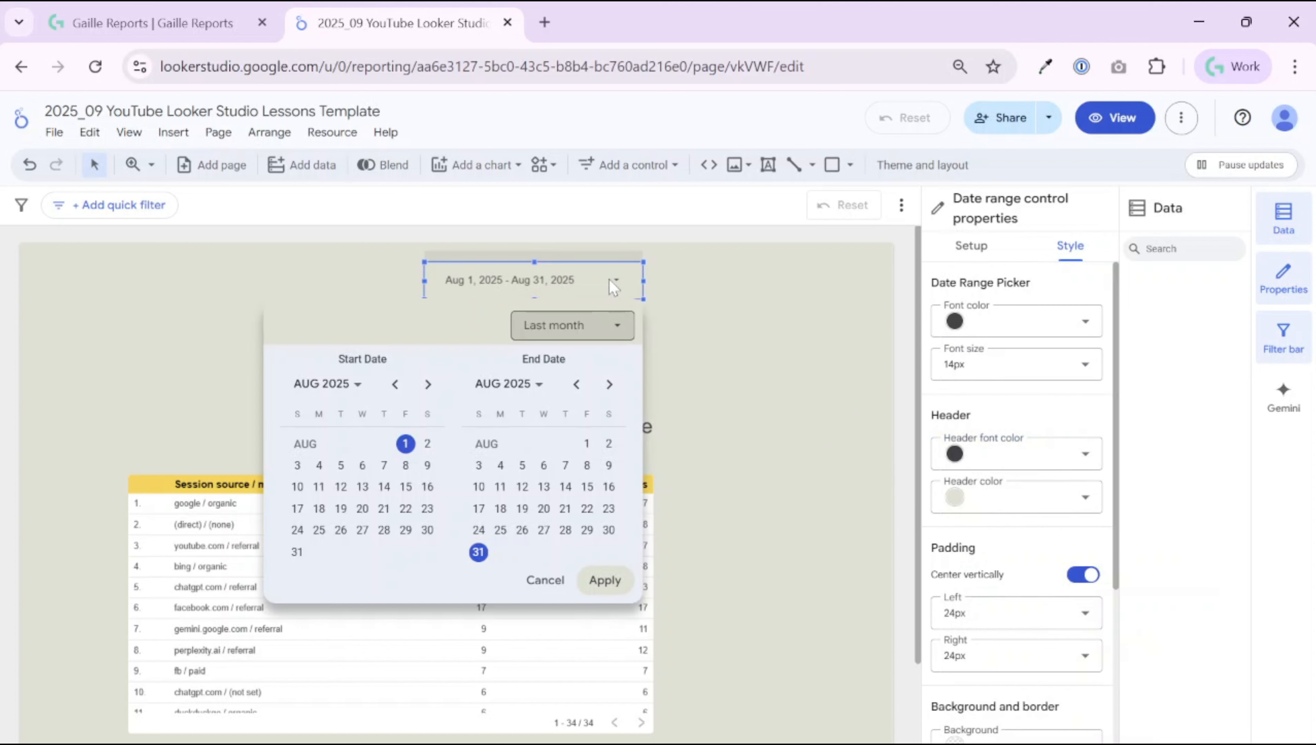
{"action": "left_click", "coordinate": [996, 496]}
{"action": "left_click", "coordinate": [1027, 663]}
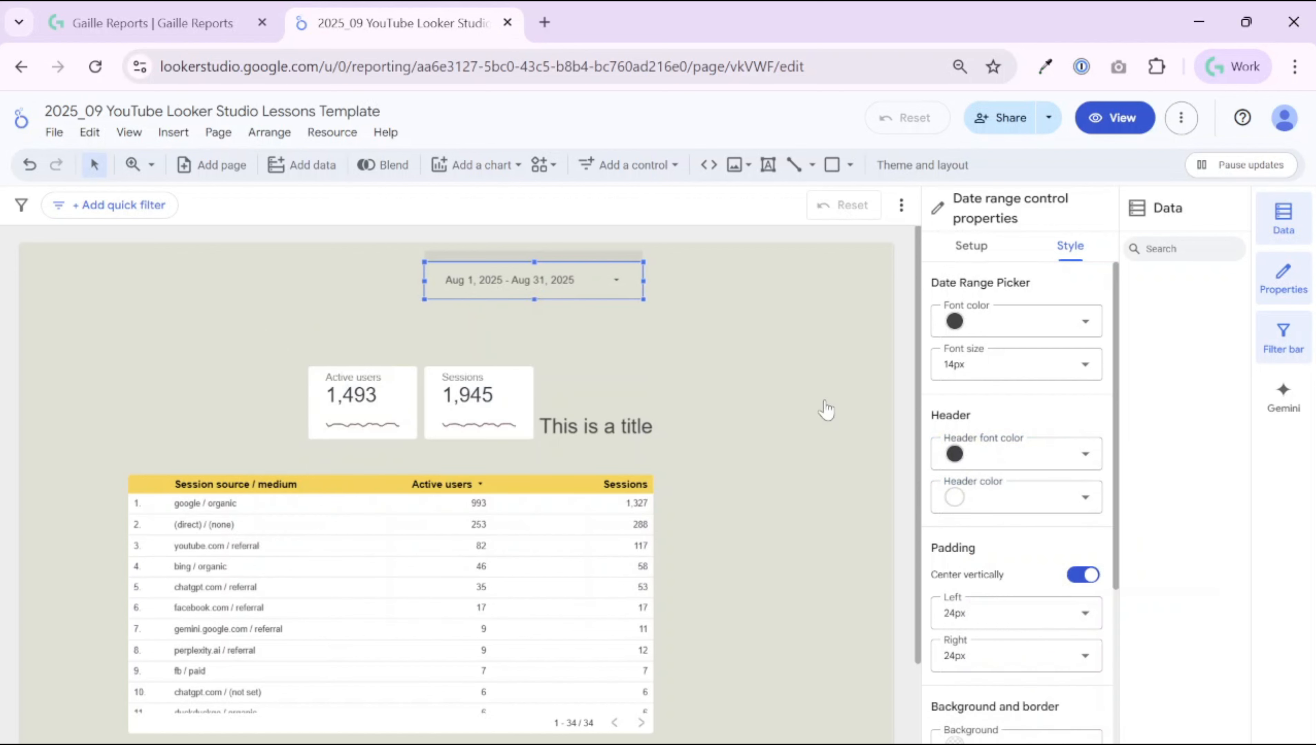
{"action": "left_click", "coordinate": [613, 285]}
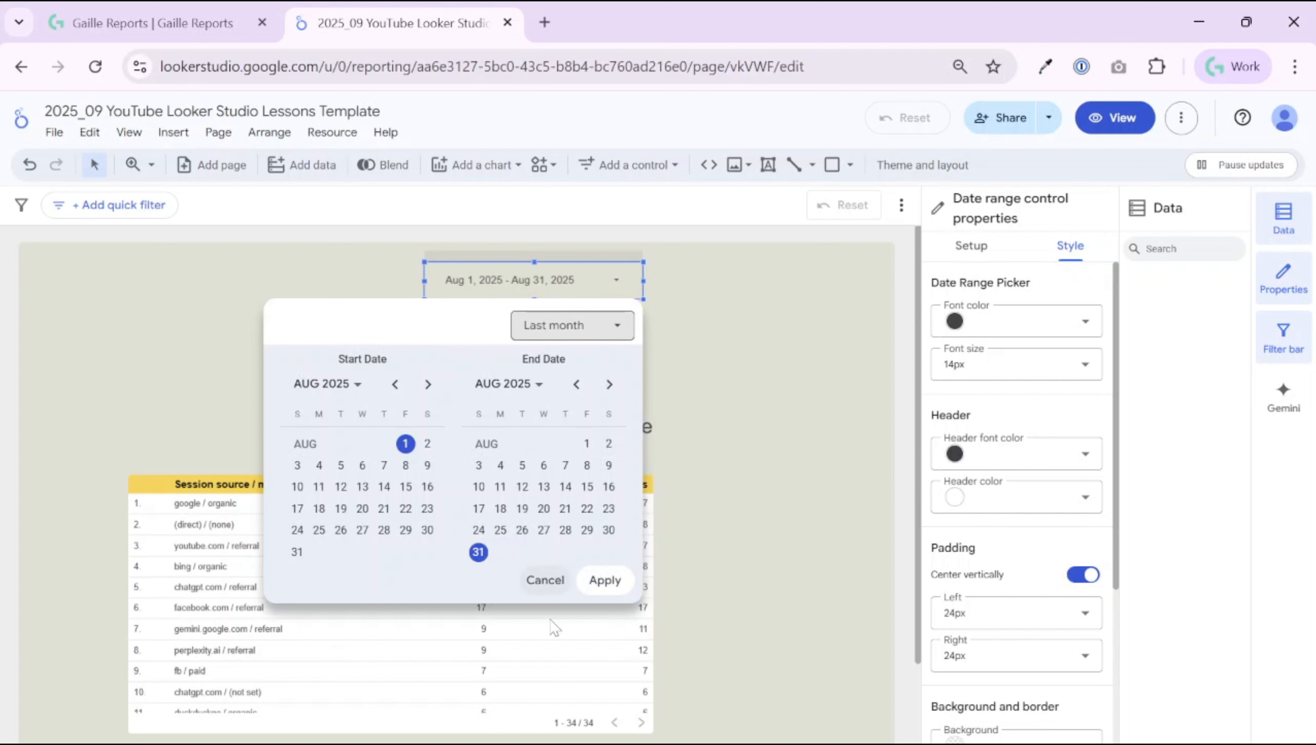
{"action": "left_click", "coordinate": [943, 503]}
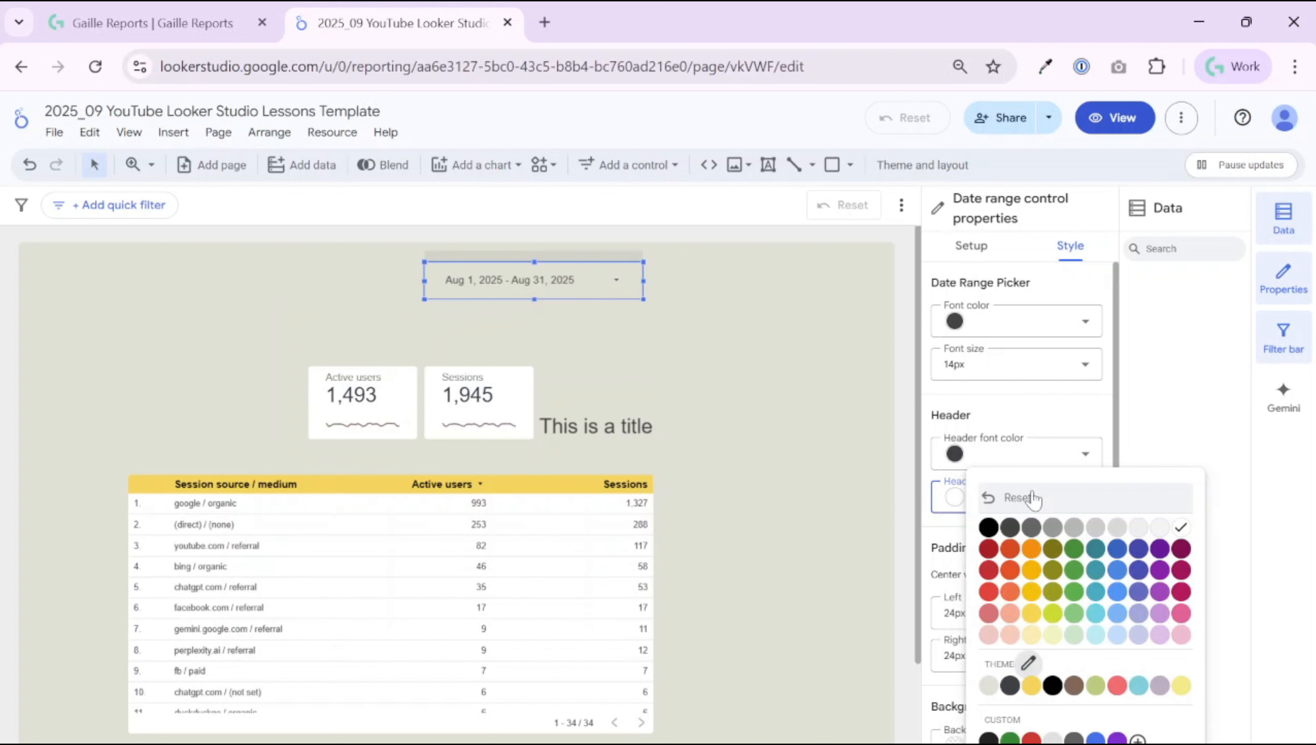
{"action": "left_click", "coordinate": [1032, 501]}
{"action": "left_click", "coordinate": [1079, 493]}
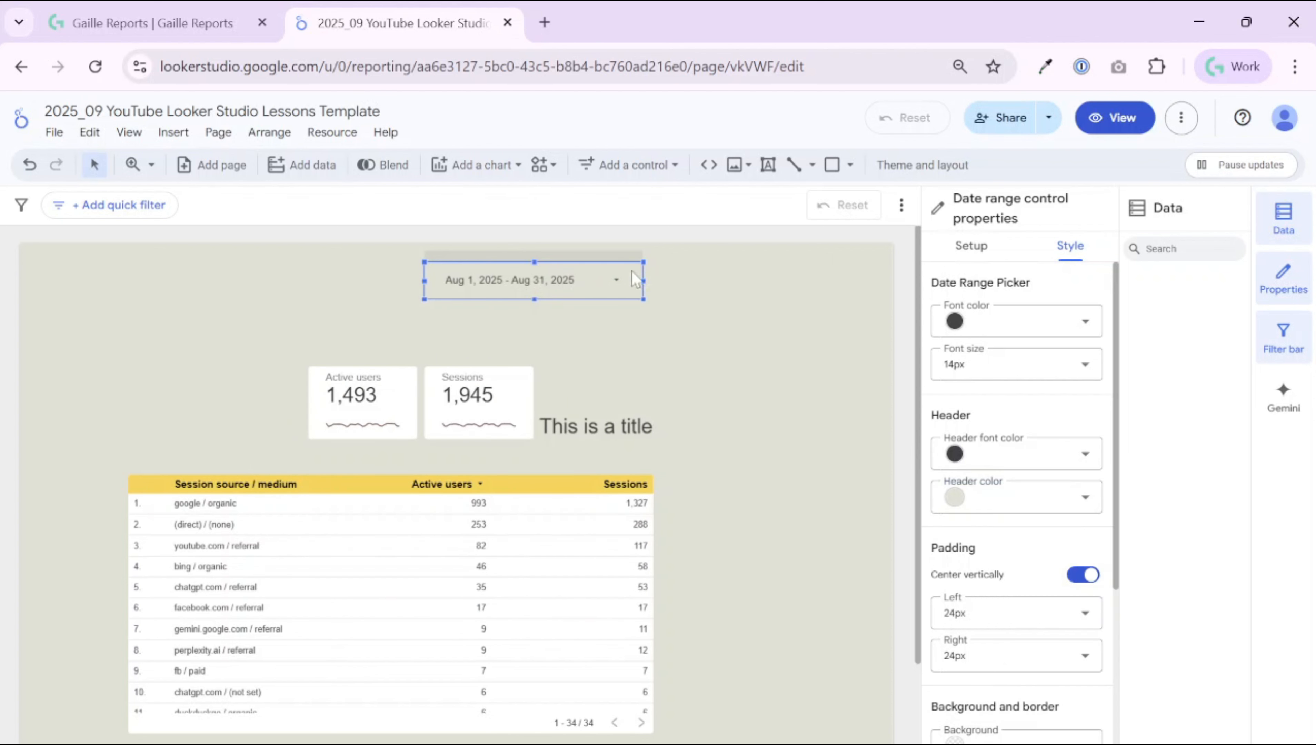
{"action": "left_click", "coordinate": [617, 282]}
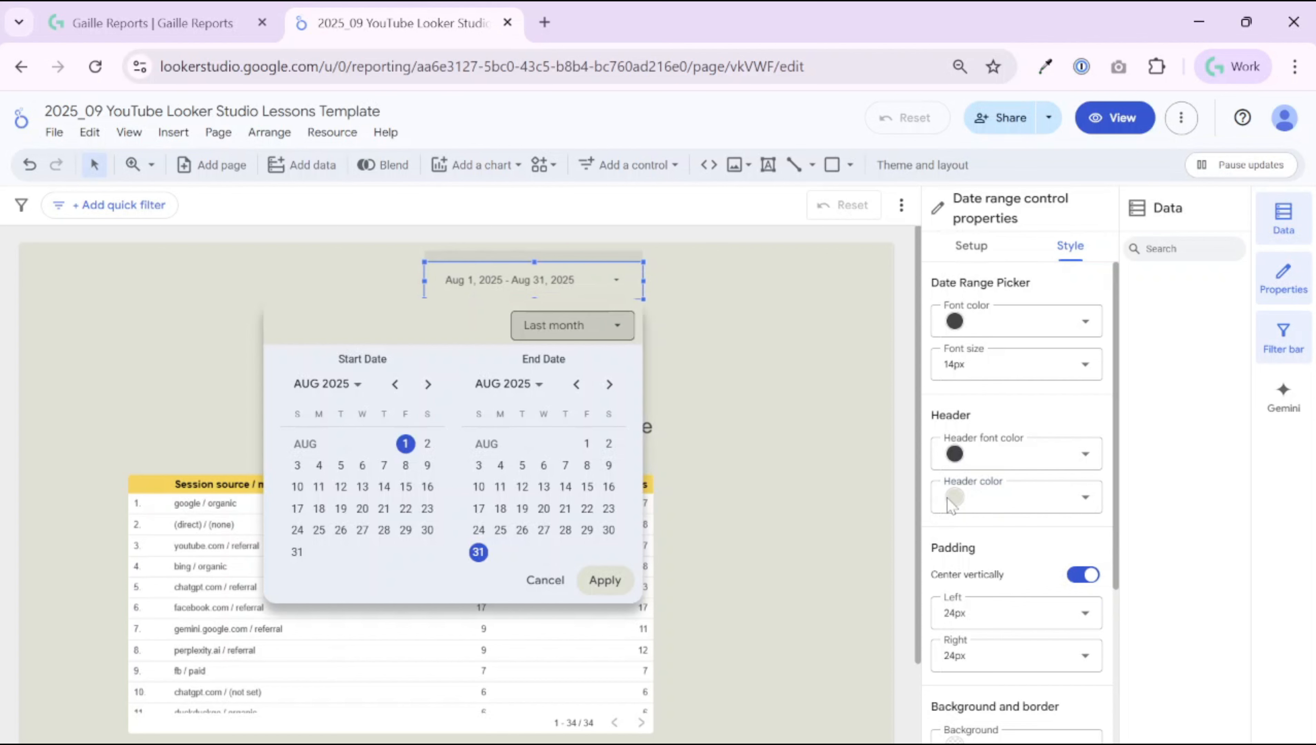
Step: Move the date range control to the page's top-right and check its date picker
{"action": "scroll", "coordinate": [1021, 561], "scroll_direction": "down", "scroll_amount": 5}
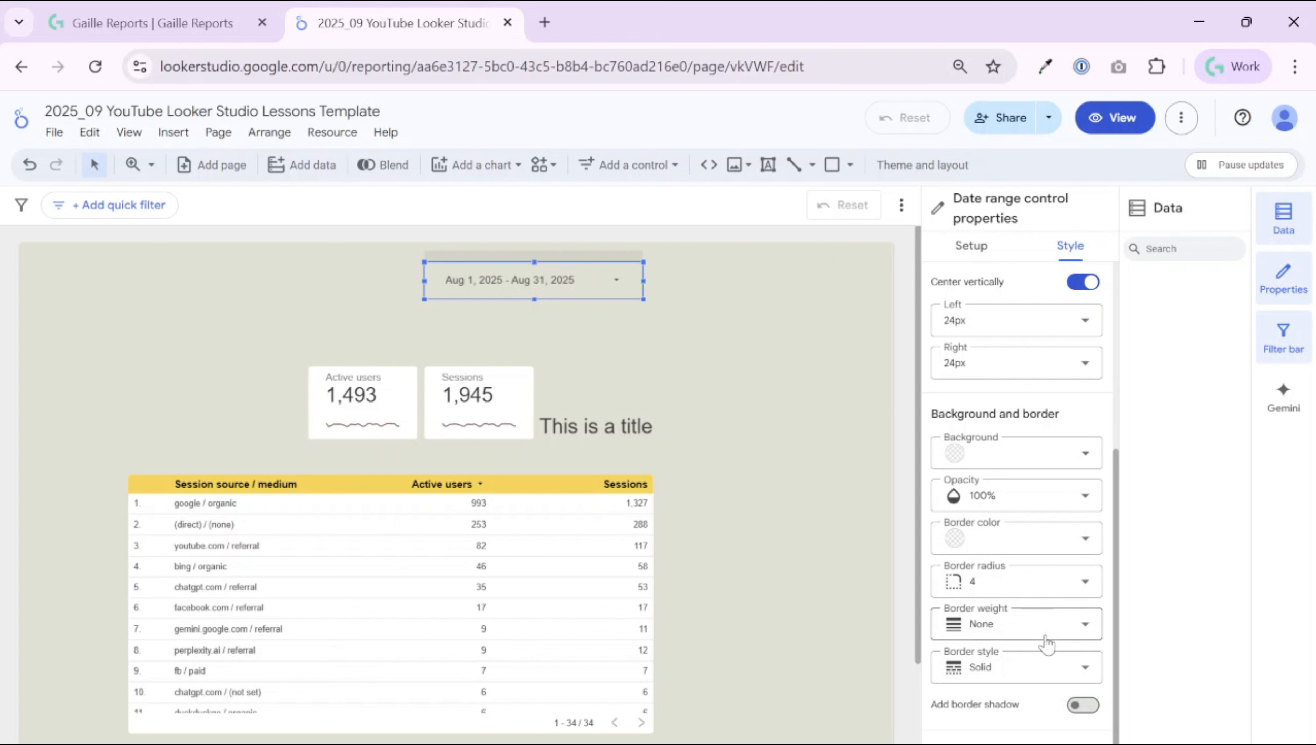
{"action": "scroll", "coordinate": [1025, 441], "scroll_direction": "up", "scroll_amount": 5}
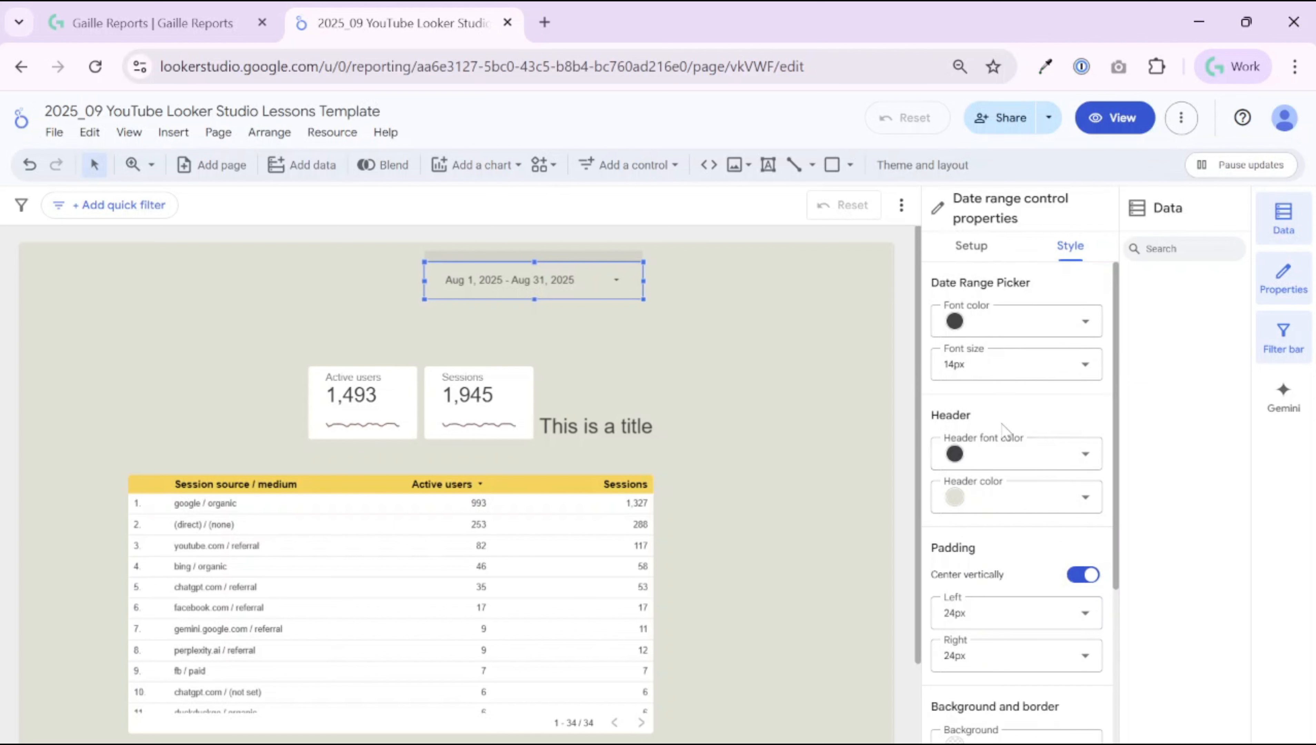
{"action": "scroll", "coordinate": [1087, 375], "scroll_direction": "up", "scroll_amount": 2}
{"action": "left_click", "coordinate": [730, 309]}
{"action": "left_click_drag", "start_coordinate": [602, 279], "coordinate": [833, 274]}
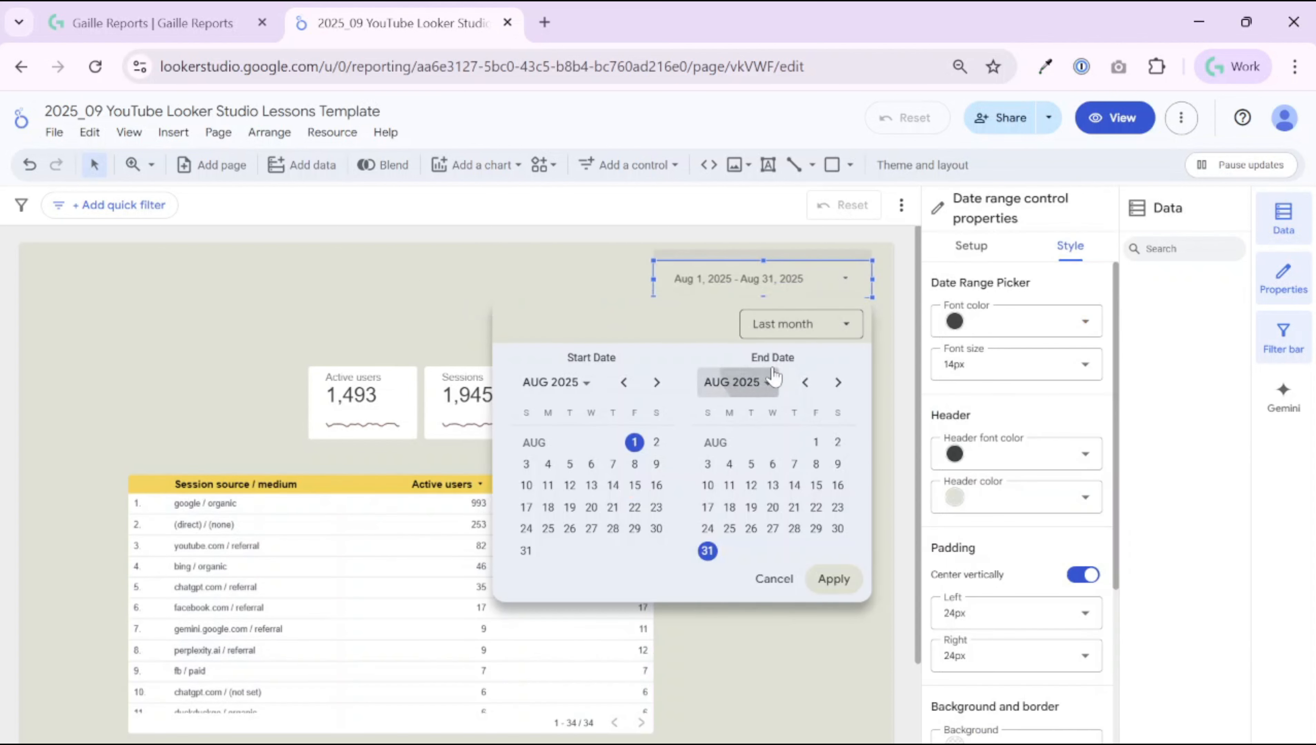
{"action": "left_click", "coordinate": [773, 377]}
{"action": "left_click", "coordinate": [559, 292]}
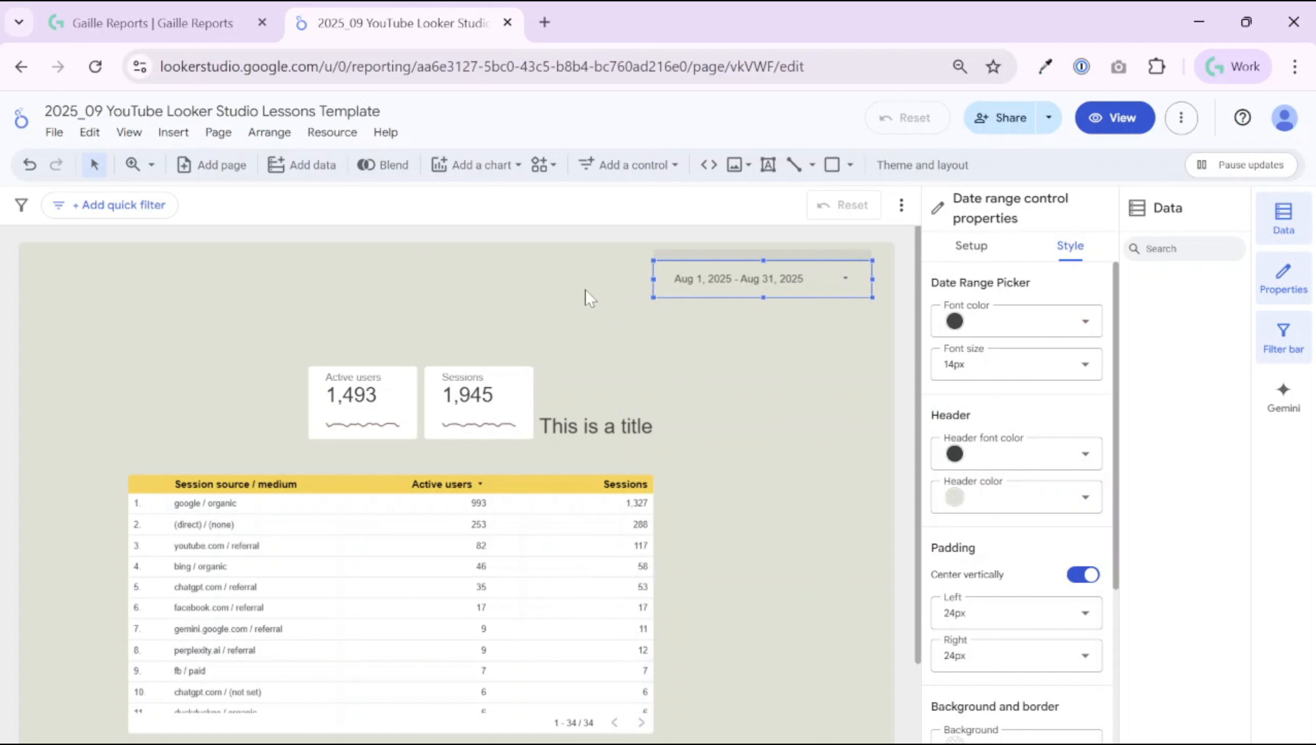
Step: Upload the green Gaille Reports logo from Pics/2022 logo, shrink it, and place it top-left
{"action": "left_click", "coordinate": [825, 331]}
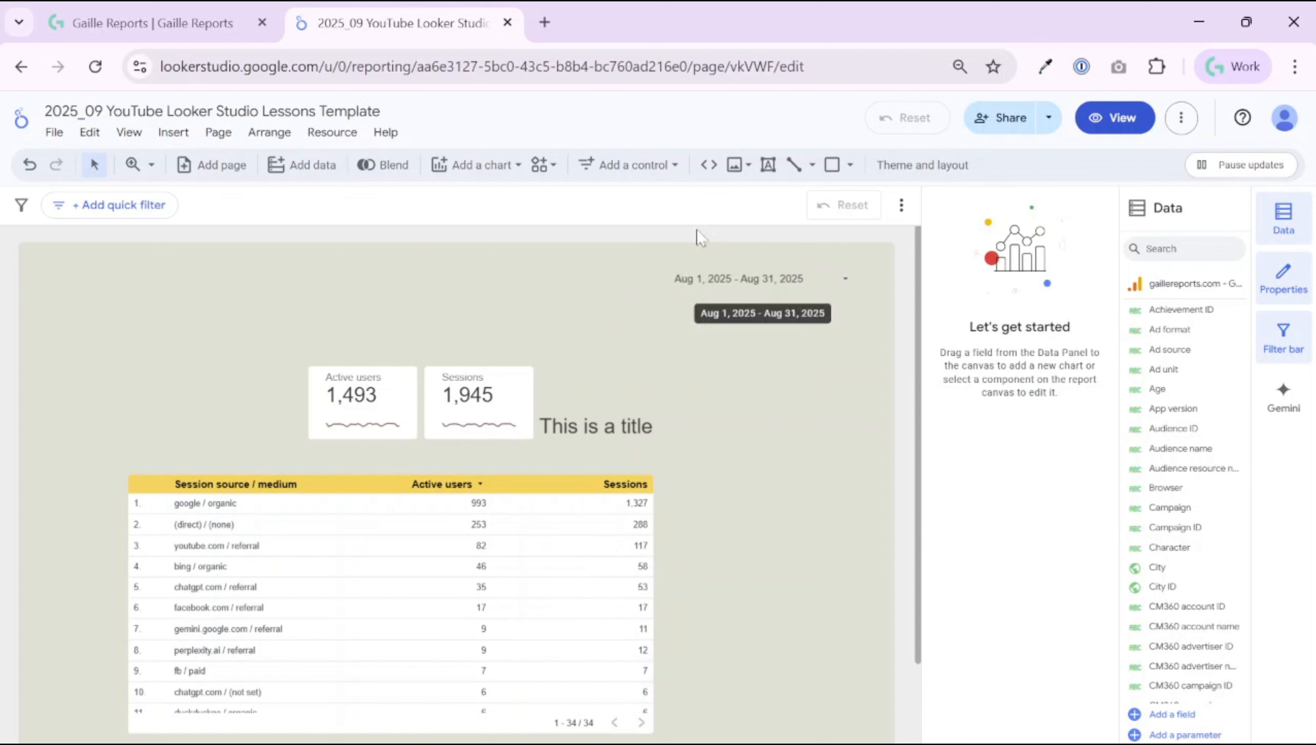
{"action": "left_click", "coordinate": [737, 171]}
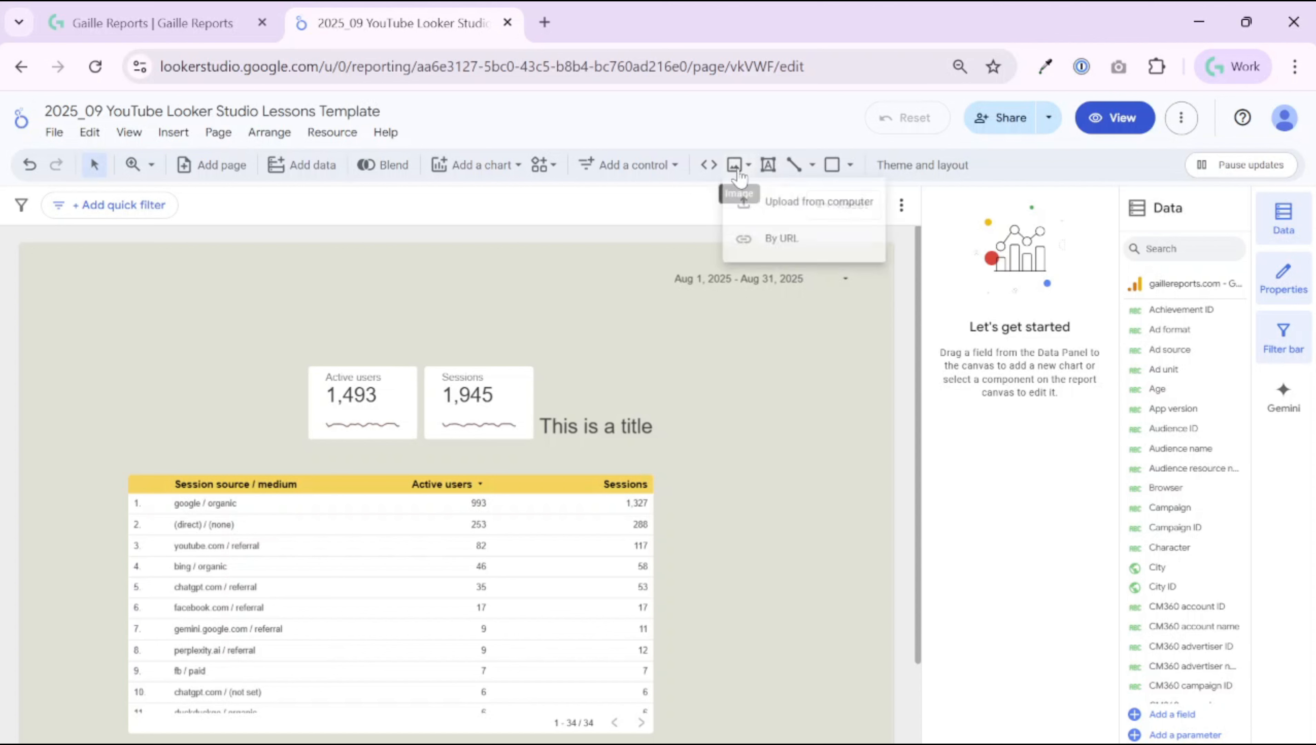
{"action": "left_click", "coordinate": [835, 211]}
{"action": "scroll", "coordinate": [90, 313], "scroll_direction": "down", "scroll_amount": 3}
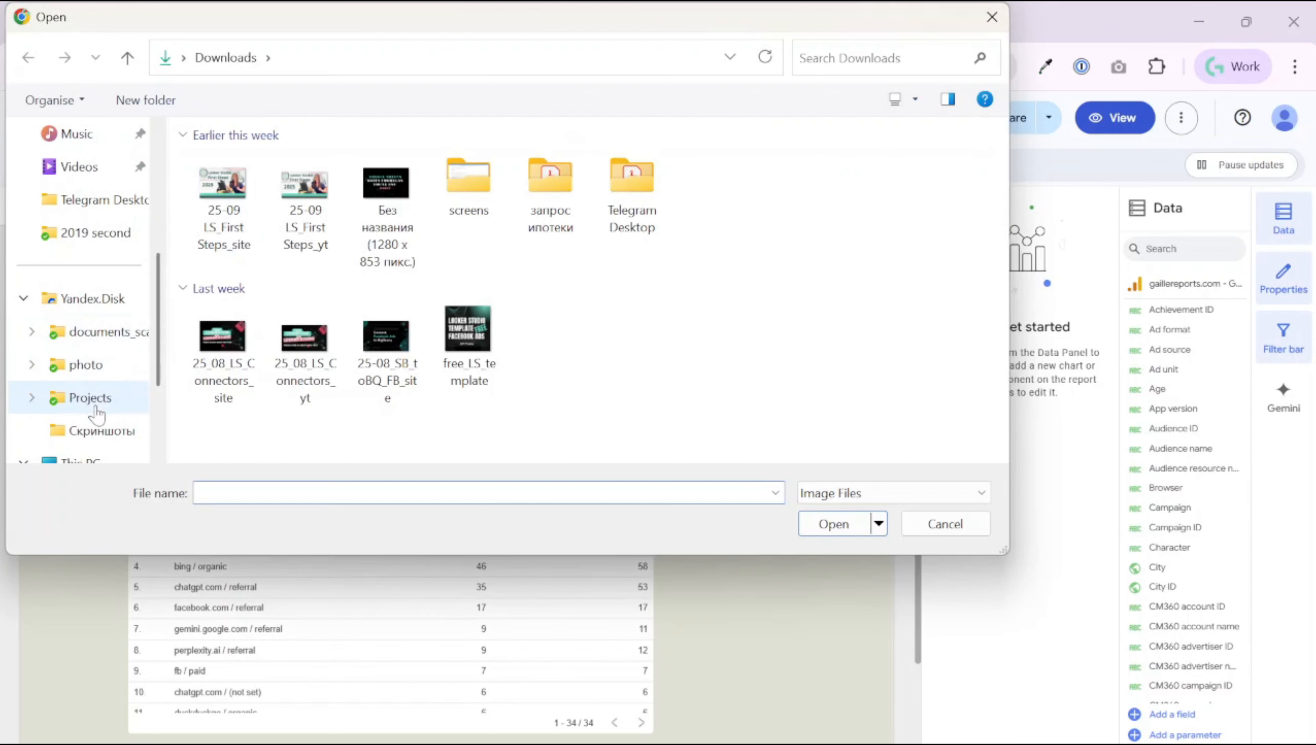
{"action": "scroll", "coordinate": [99, 409], "scroll_direction": "down", "scroll_amount": 2}
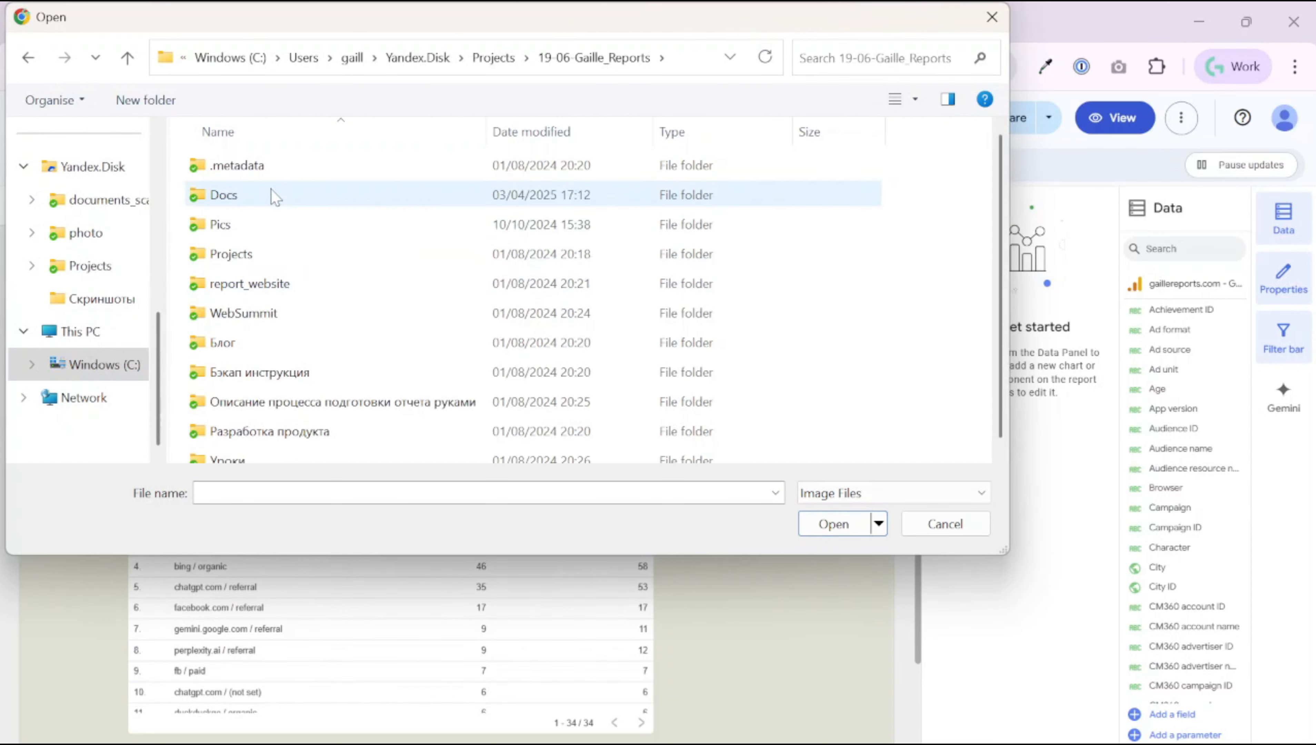
{"action": "double_click", "coordinate": [273, 224]}
{"action": "double_click", "coordinate": [245, 165]}
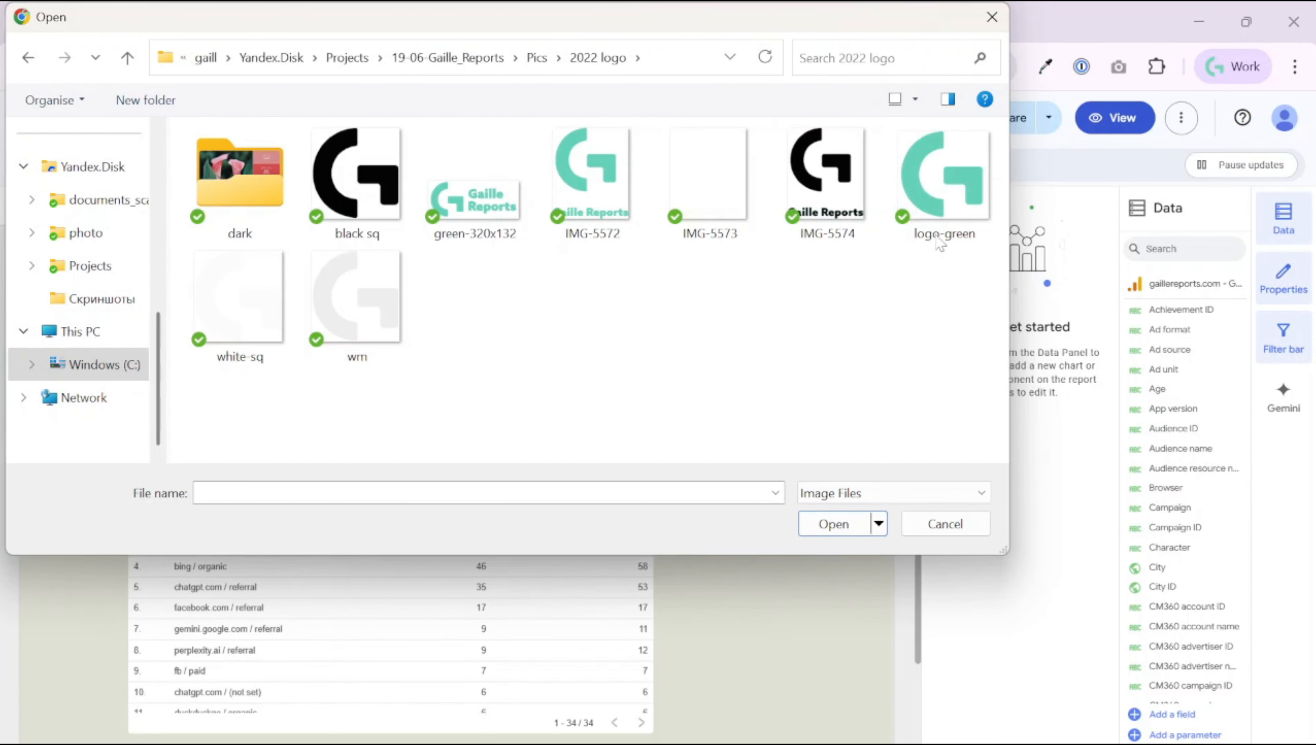
{"action": "left_click", "coordinate": [964, 196]}
{"action": "double_click", "coordinate": [484, 182]}
{"action": "left_click_drag", "start_coordinate": [602, 432], "coordinate": [419, 503]}
{"action": "left_click_drag", "start_coordinate": [375, 532], "coordinate": [104, 284]}
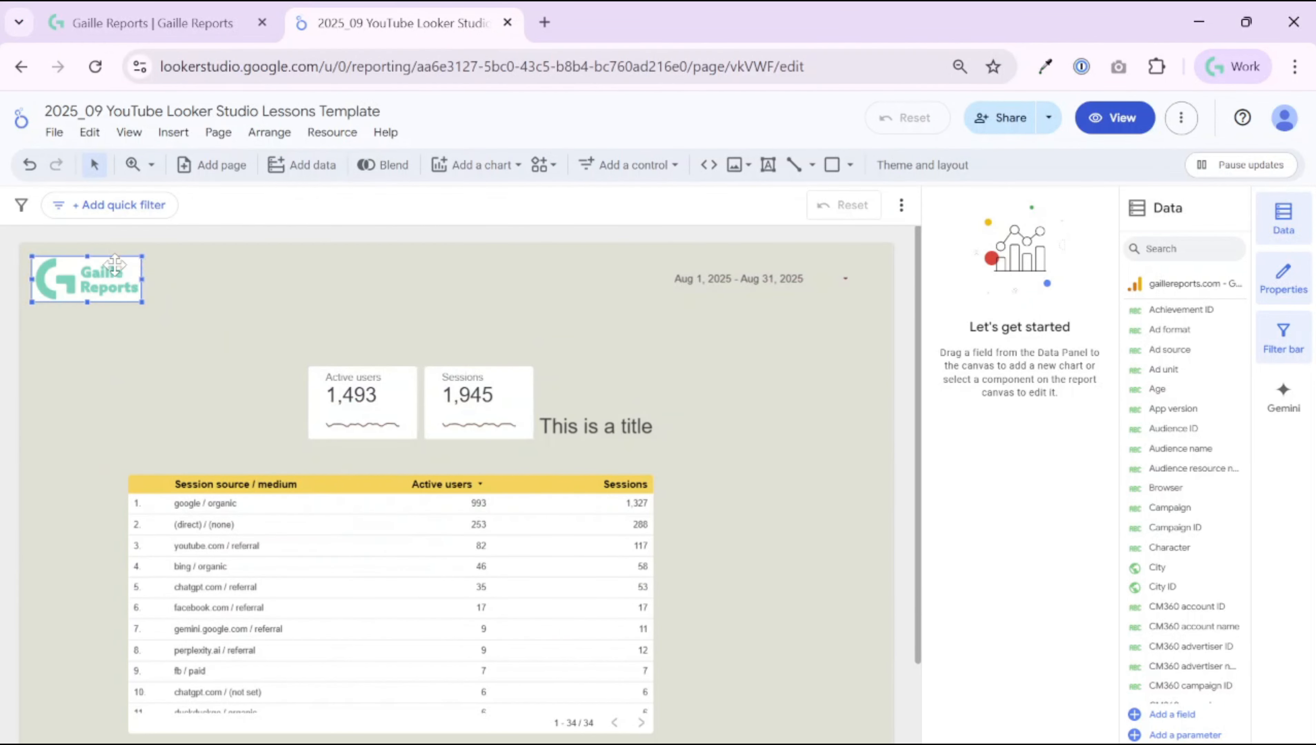
Step: Make the logo's background transparent
{"action": "left_click", "coordinate": [1025, 324]}
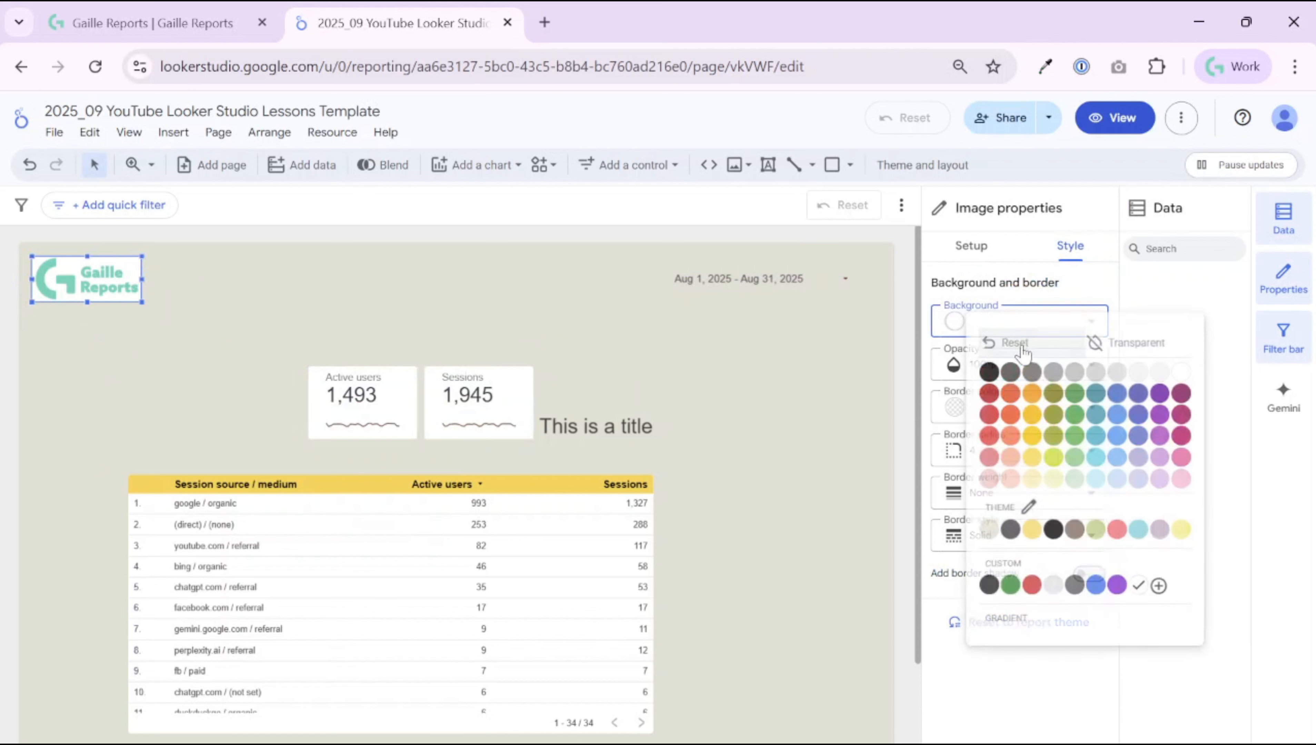
{"action": "left_click", "coordinate": [1119, 347]}
{"action": "left_click", "coordinate": [209, 301]}
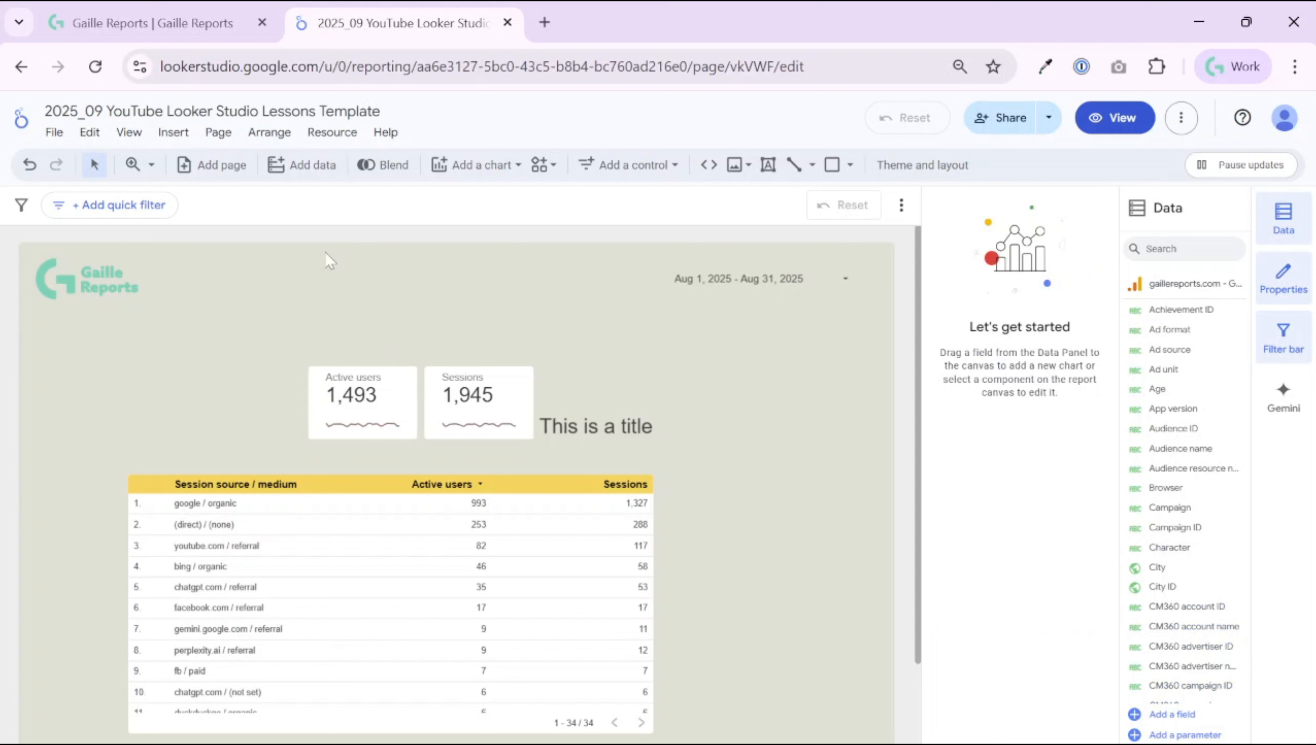
Step: Delete the 'This is a title' text box
{"action": "left_click", "coordinate": [607, 419]}
{"action": "left_click", "coordinate": [792, 442]}
{"action": "left_click", "coordinate": [667, 439]}
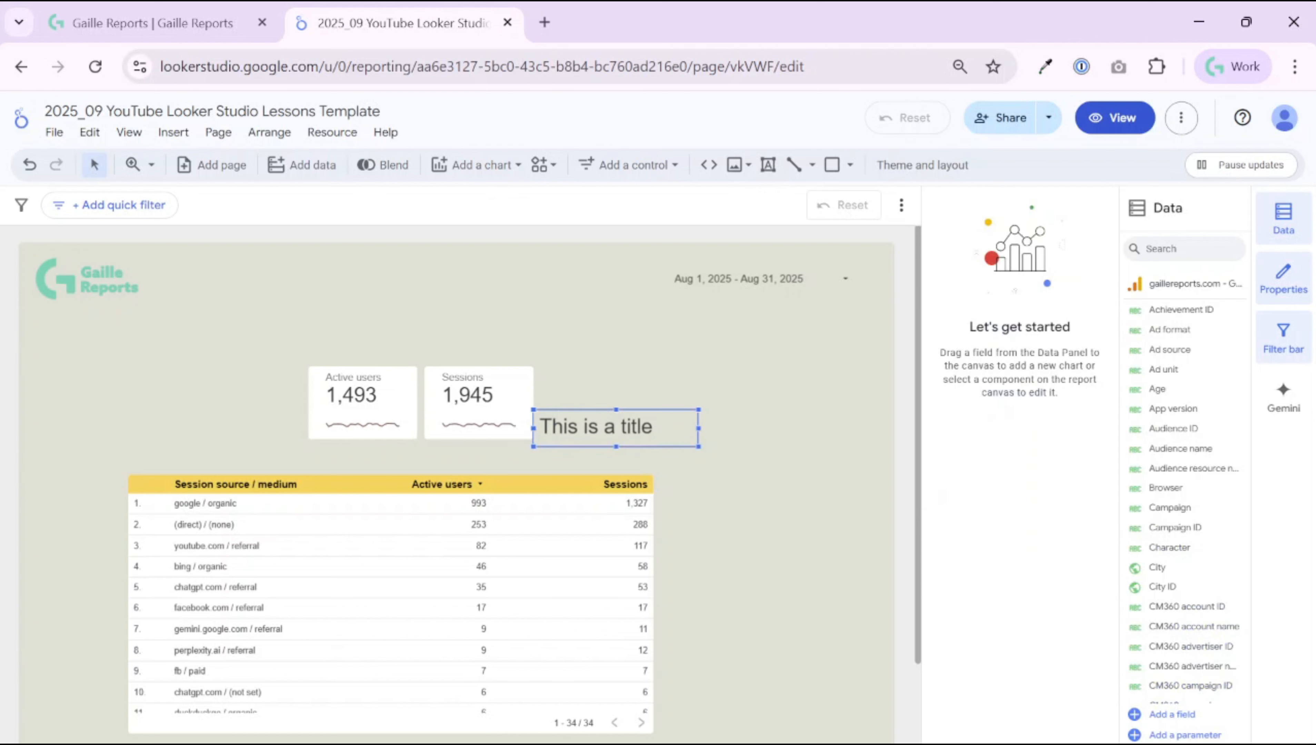
{"action": "key", "text": "Delete"}
Step: Try the logo at 60% opacity, then restore it to 100%
{"action": "left_click", "coordinate": [125, 273]}
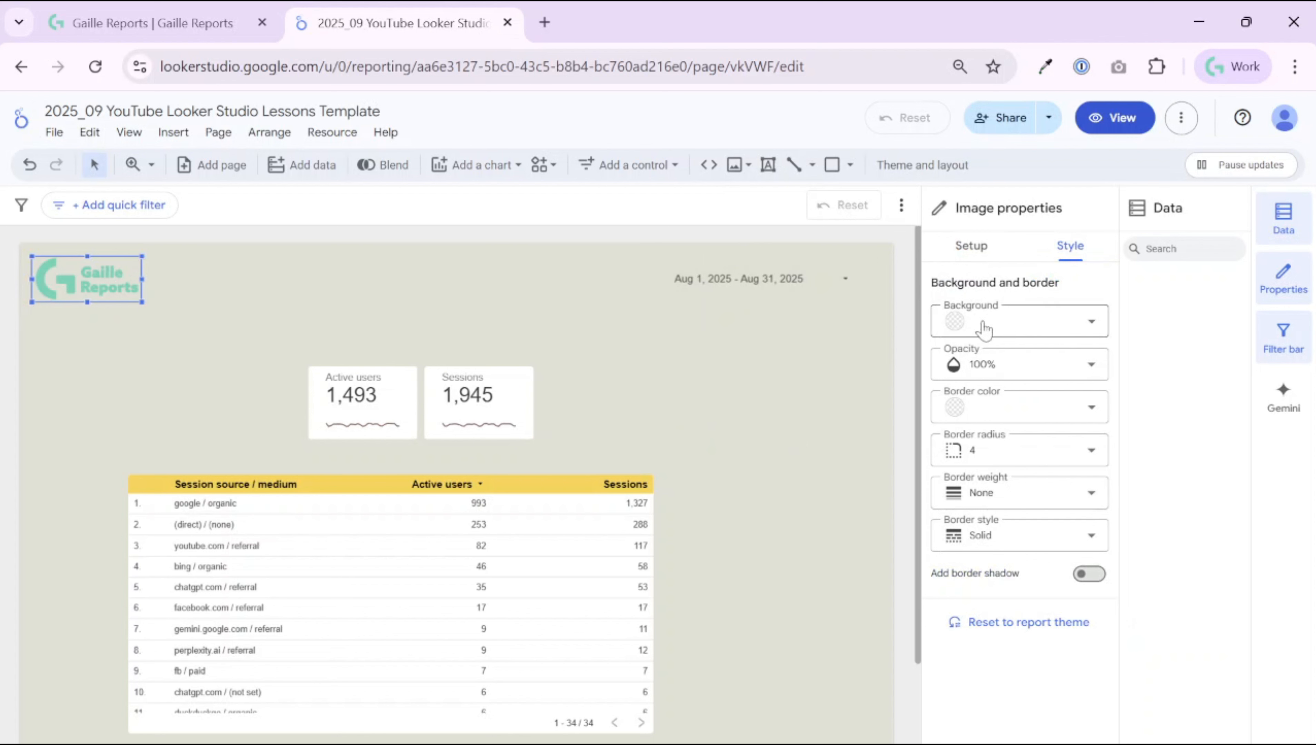
{"action": "left_click", "coordinate": [1073, 364]}
{"action": "left_click", "coordinate": [984, 435]}
{"action": "left_click", "coordinate": [1020, 371]}
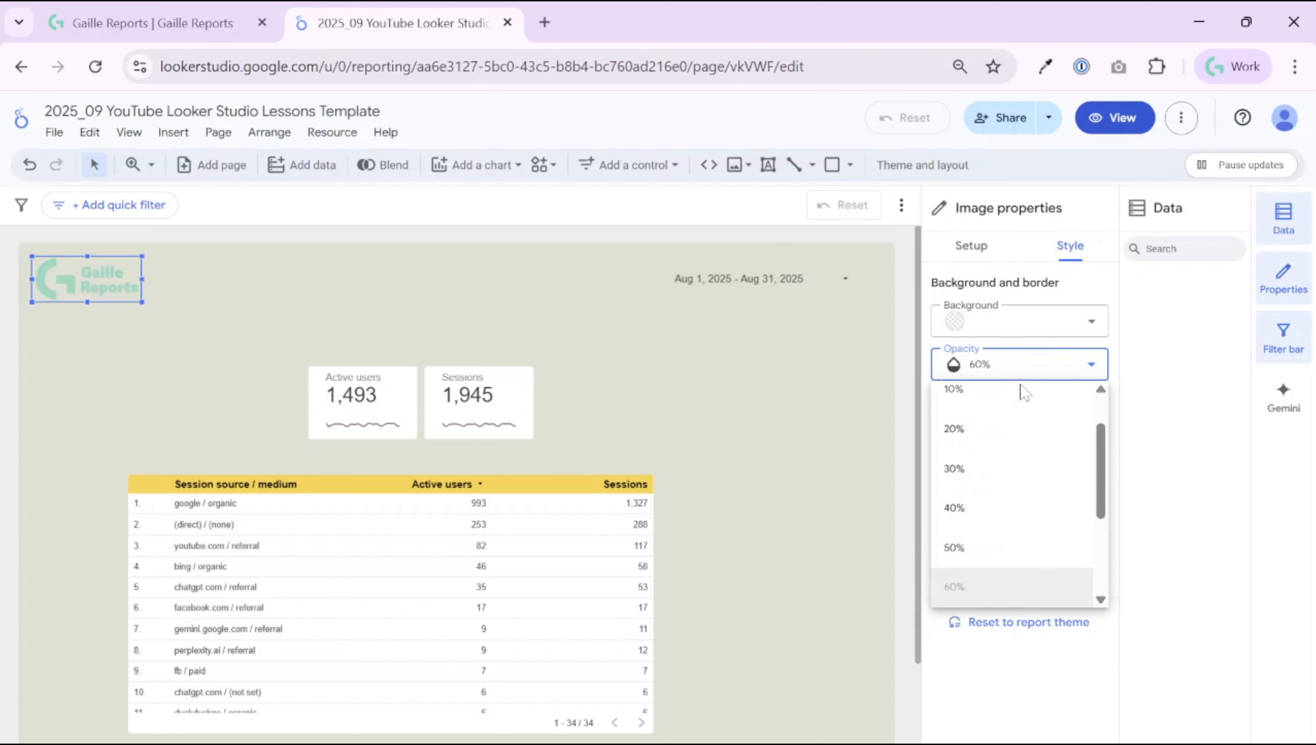
{"action": "scroll", "coordinate": [992, 509], "scroll_direction": "down", "scroll_amount": 3}
{"action": "left_click", "coordinate": [991, 577]}
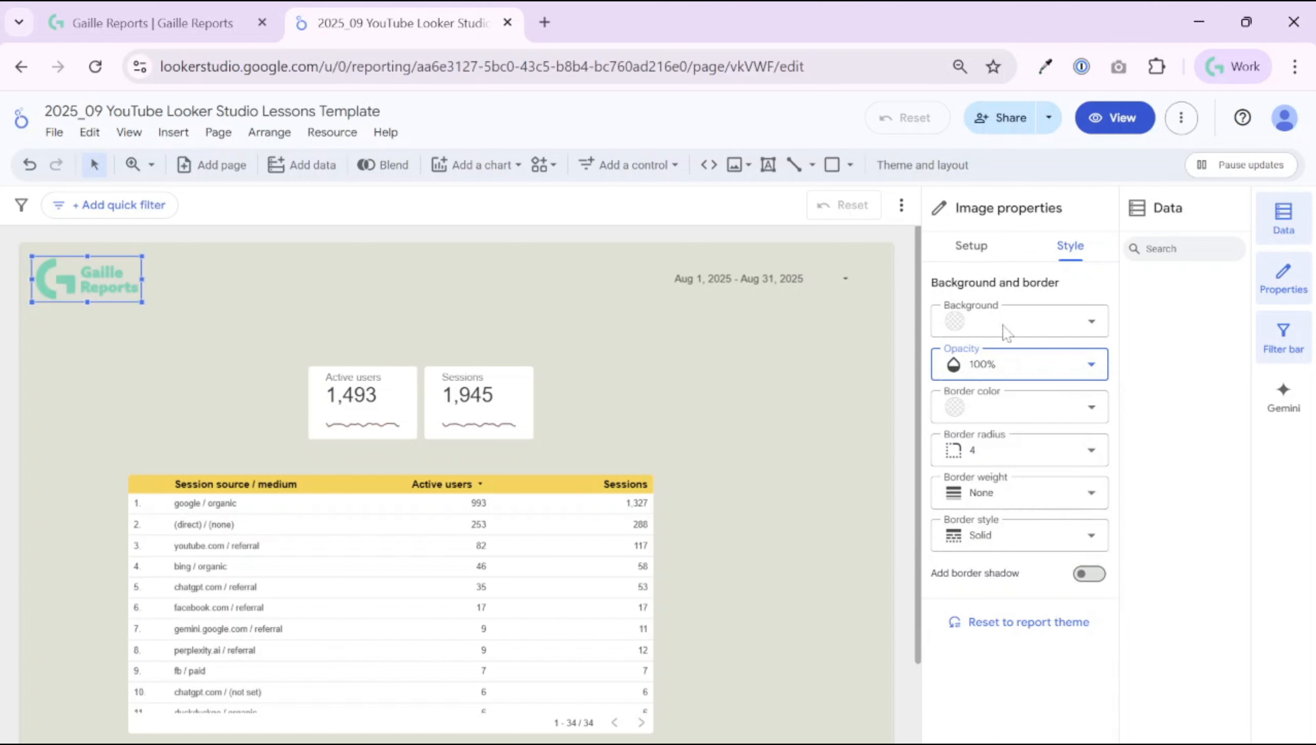
{"action": "left_click", "coordinate": [973, 247]}
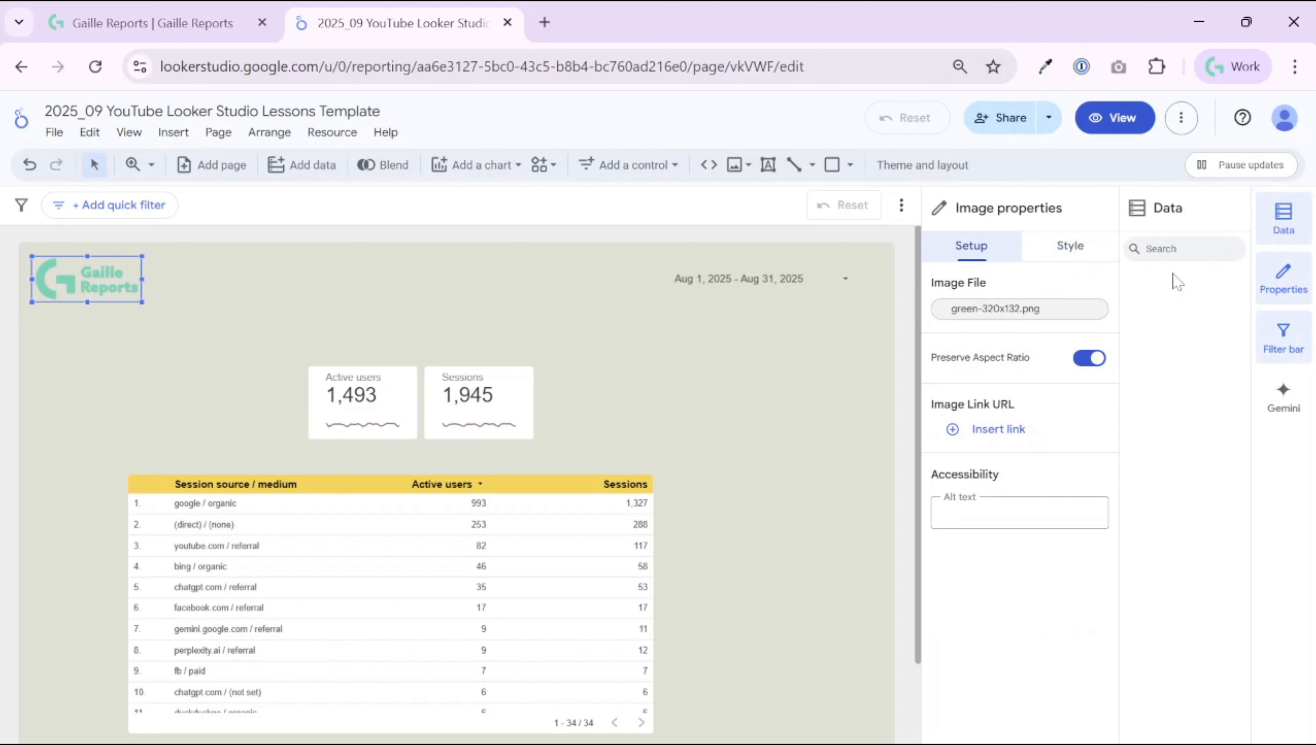
Step: Link the logo to gaillereports.com, opening in a new tab
{"action": "left_click", "coordinate": [998, 430]}
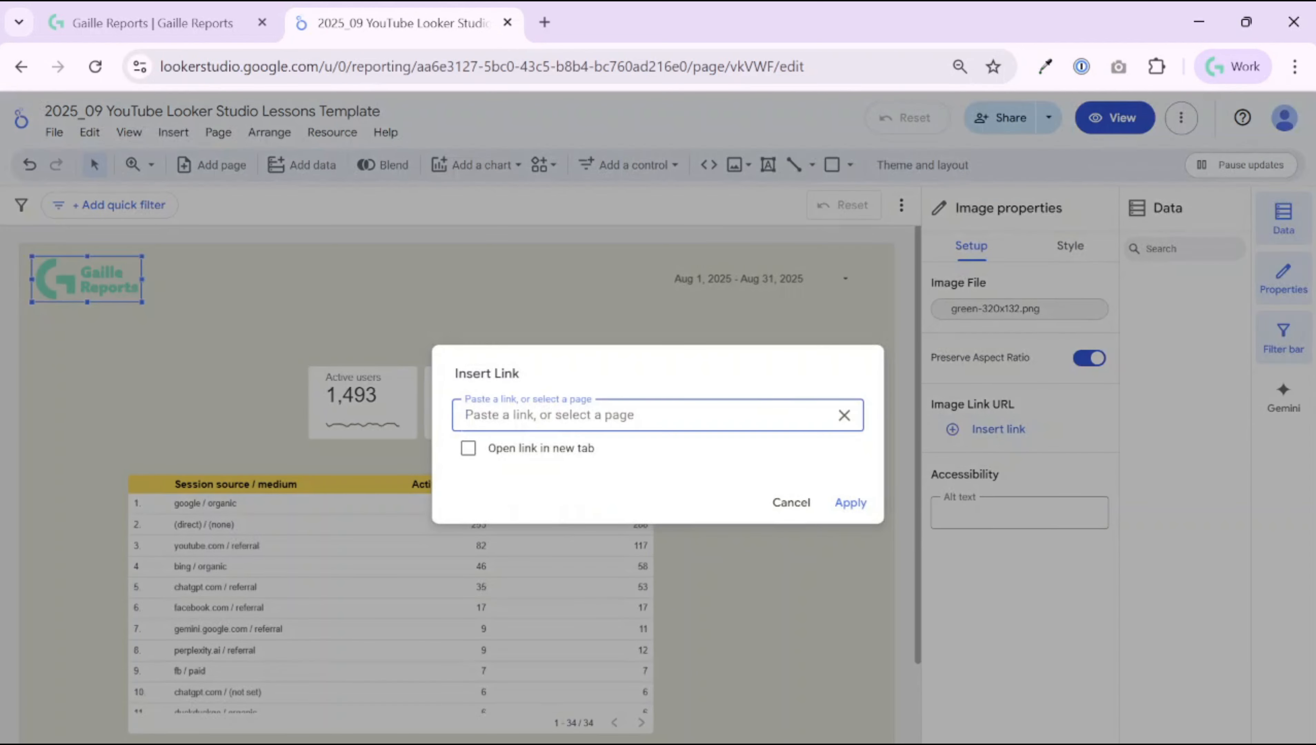
{"action": "type", "text": "gaillereports.com"}
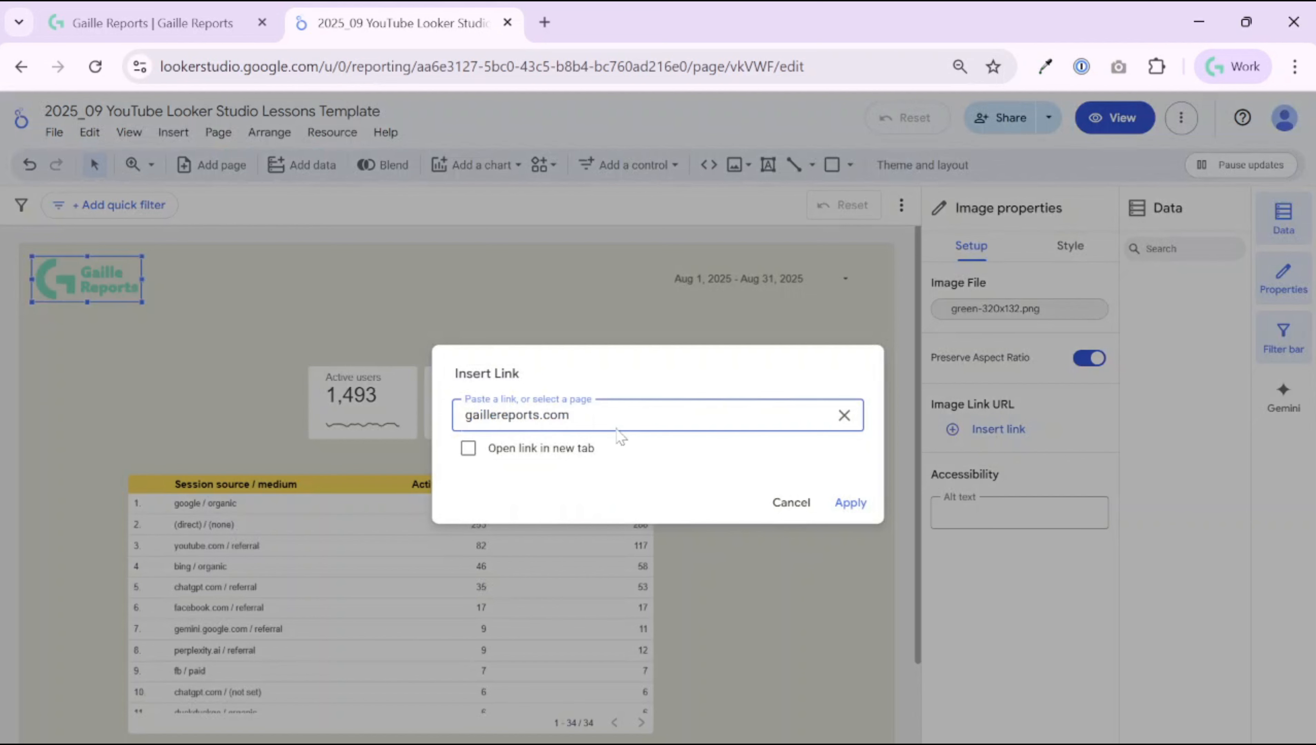
{"action": "left_click", "coordinate": [581, 449]}
{"action": "left_click", "coordinate": [850, 503]}
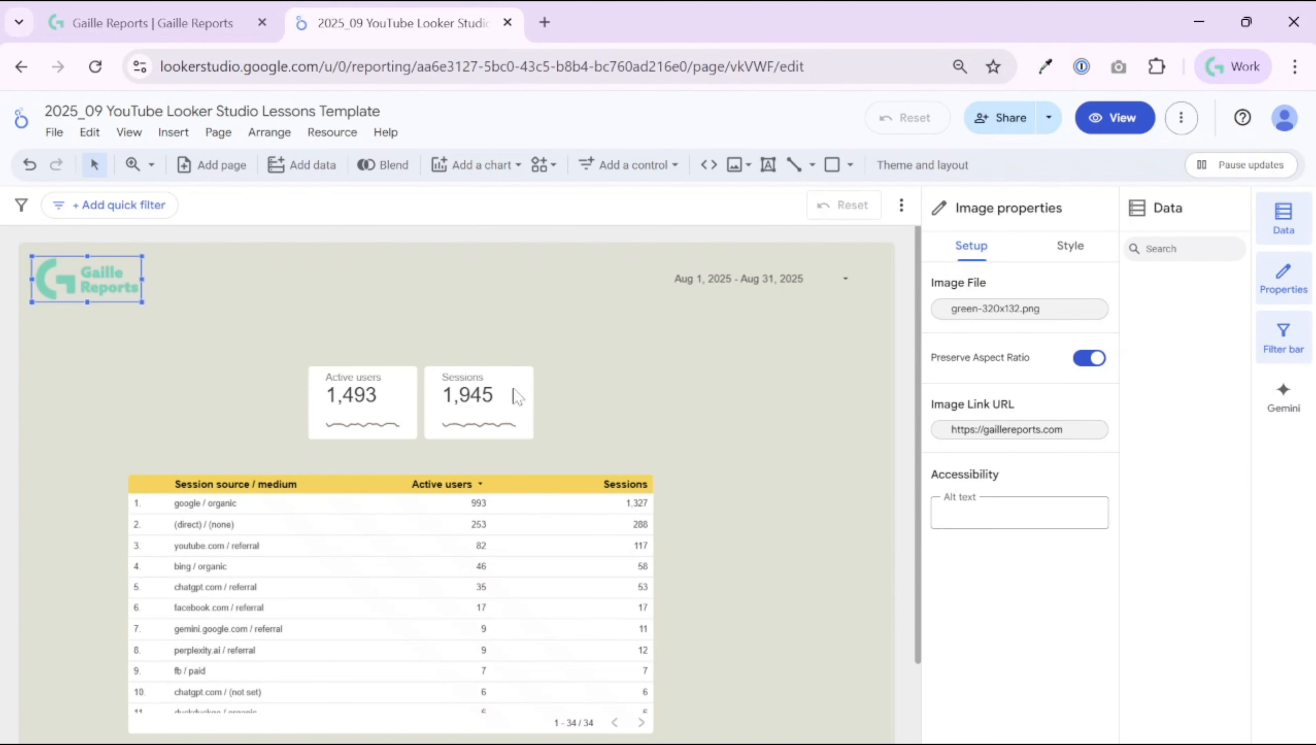
{"action": "left_click", "coordinate": [203, 280]}
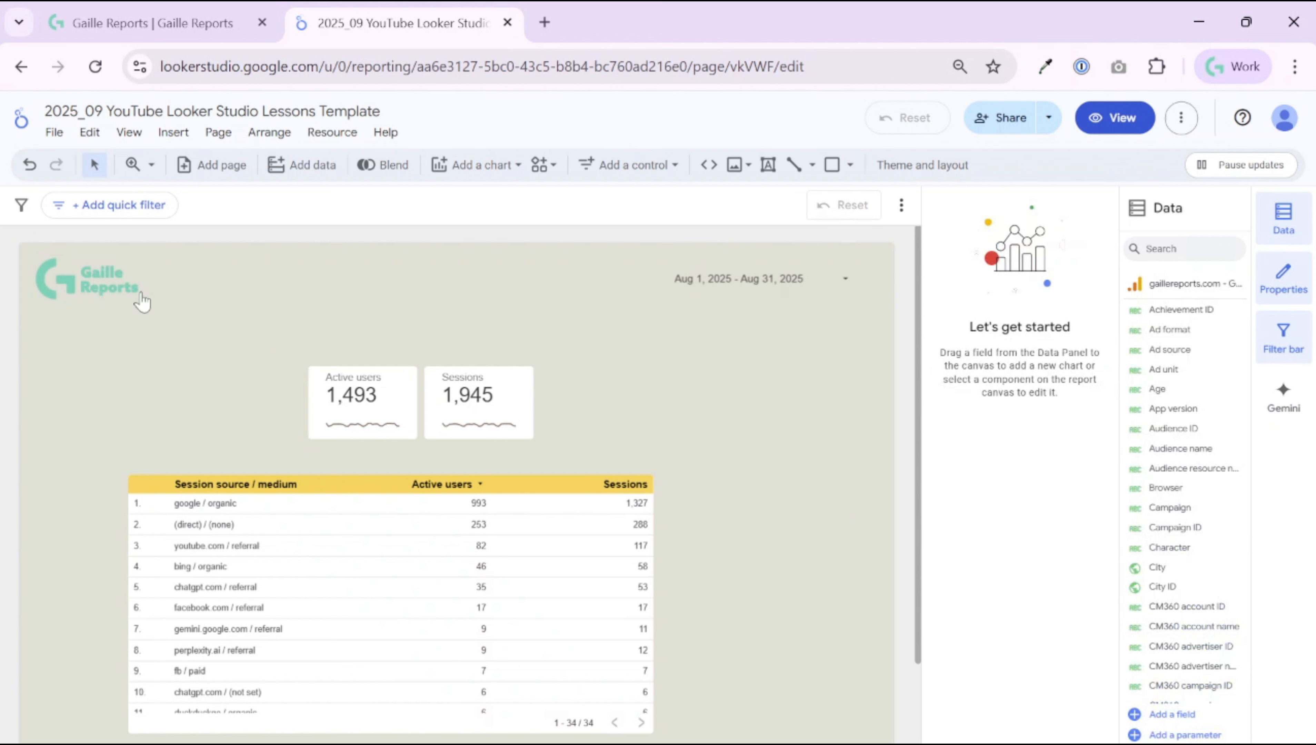
Step: Add a text box near the top centre reading 'My Dashboard Title'
{"action": "left_click", "coordinate": [766, 165]}
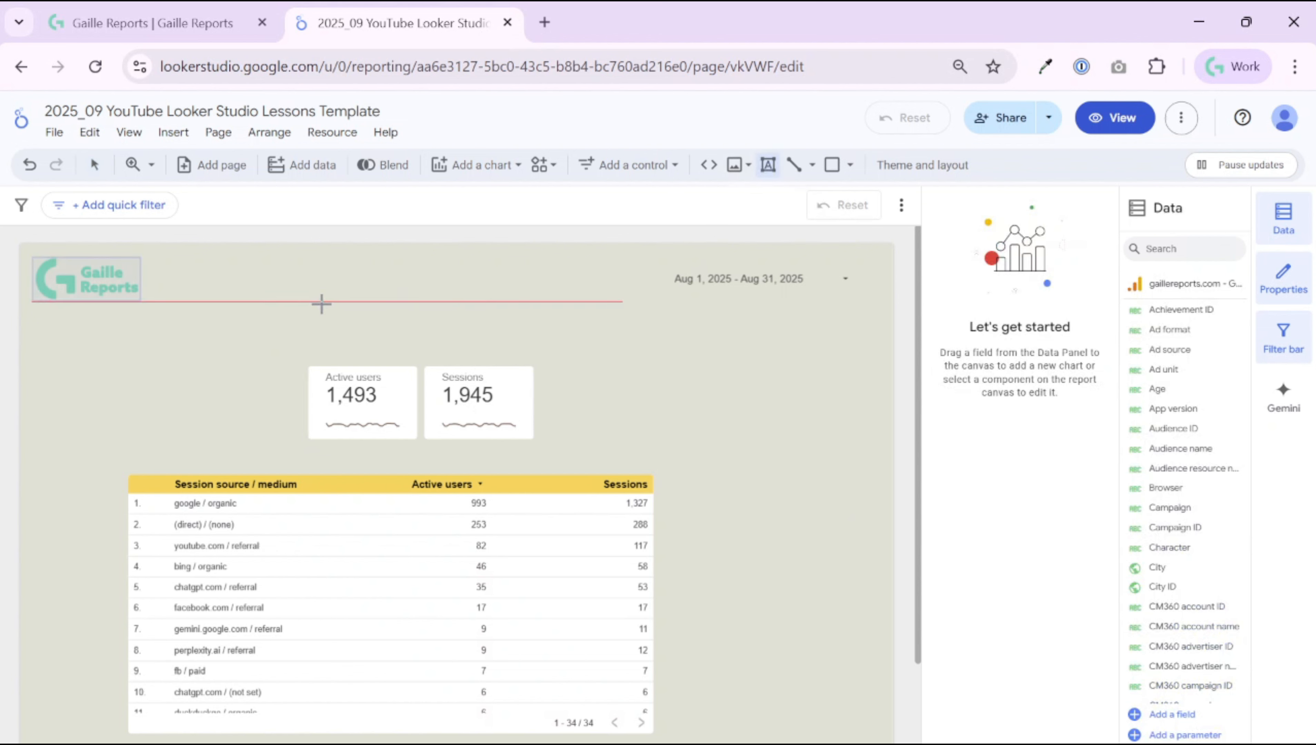
{"action": "left_click", "coordinate": [281, 276]}
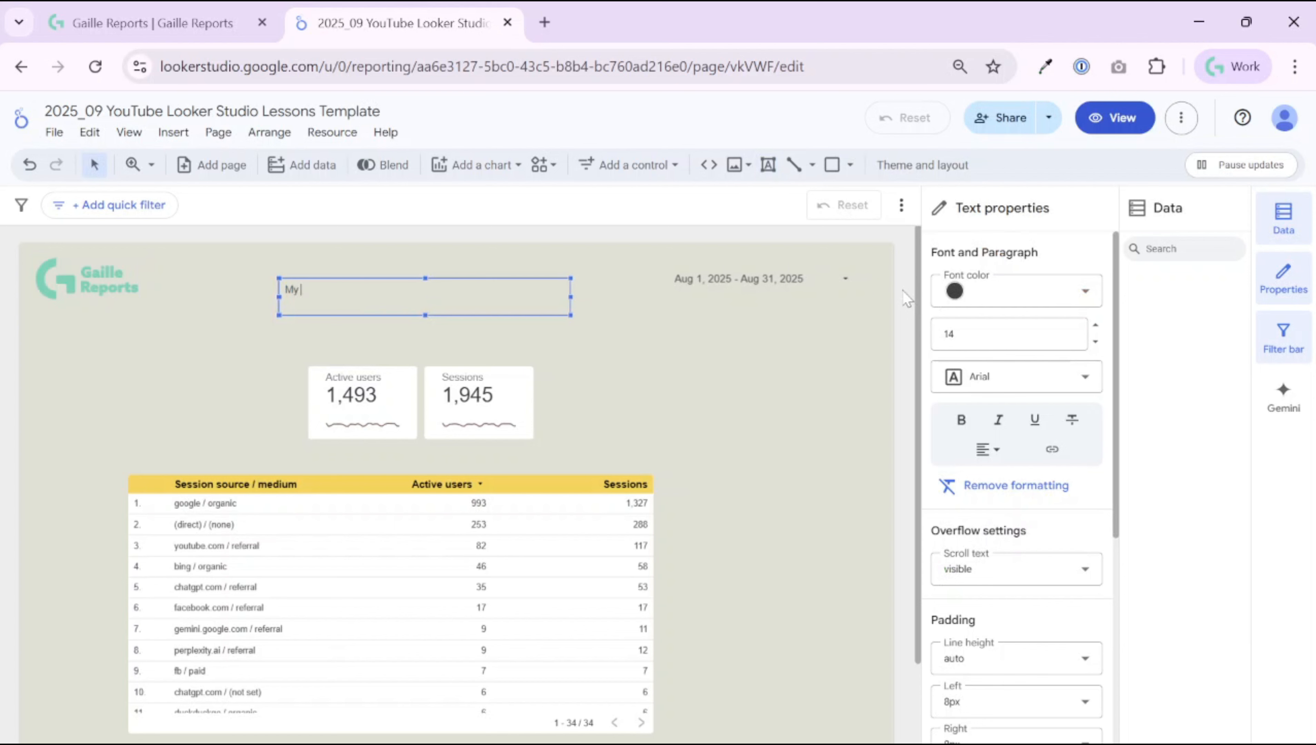
{"action": "type", "text": "My Dashboard Title"}
Step: Give the title font size 28, a new font colour, and centre alignment
{"action": "left_click", "coordinate": [549, 332]}
{"action": "left_click", "coordinate": [545, 300]}
{"action": "left_click", "coordinate": [1001, 334]}
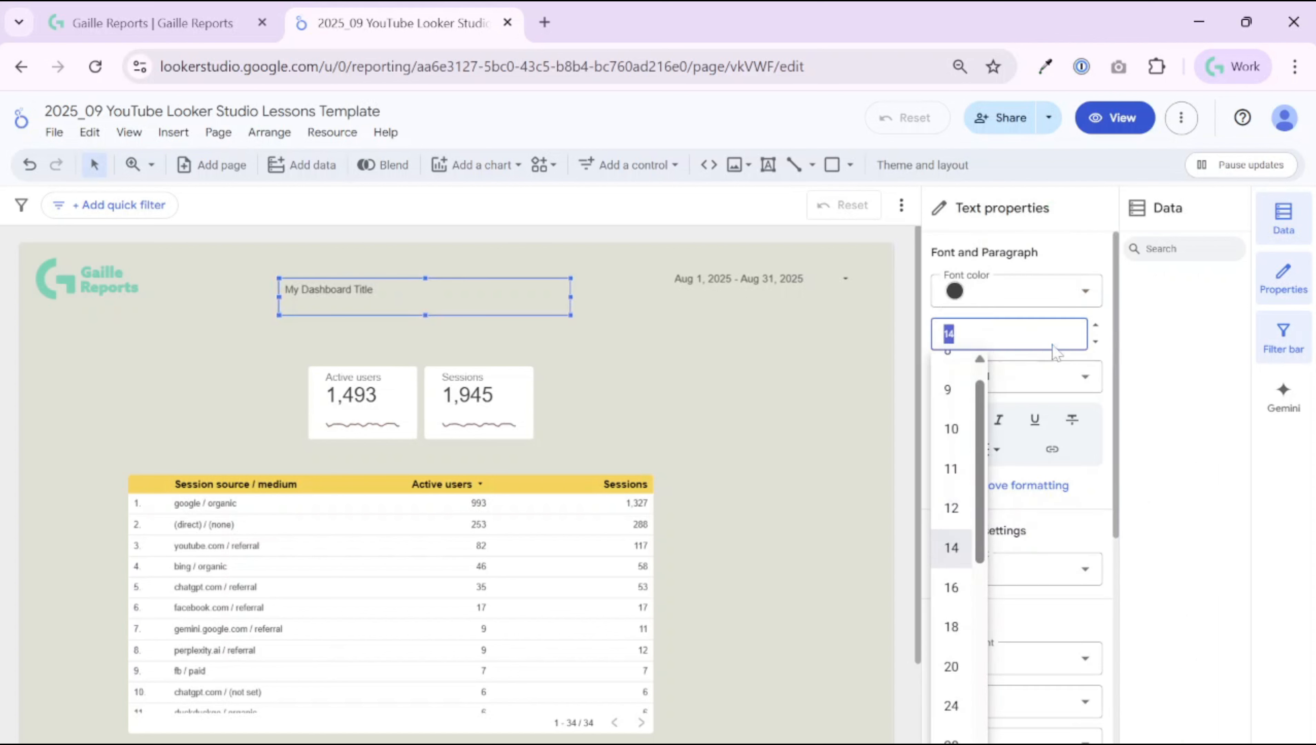
{"action": "left_click", "coordinate": [951, 738]}
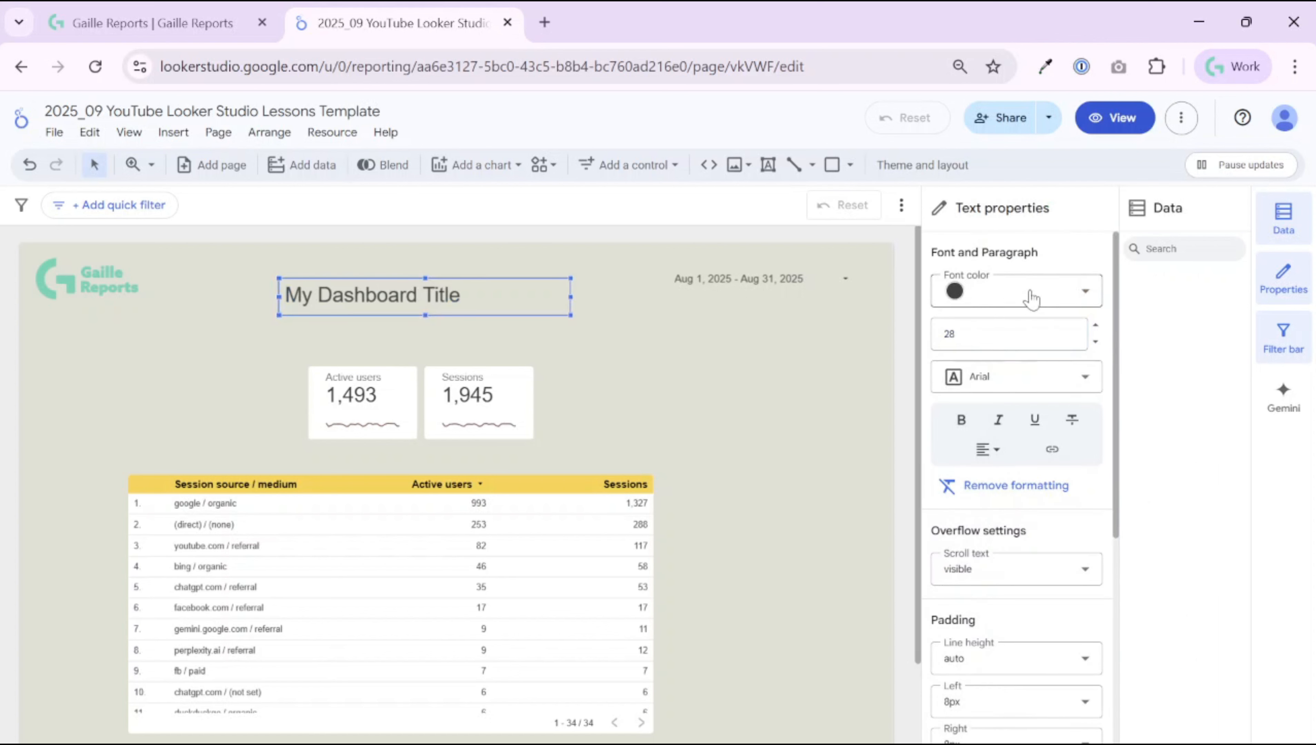
{"action": "left_click", "coordinate": [1016, 291]}
{"action": "left_click", "coordinate": [1078, 478]}
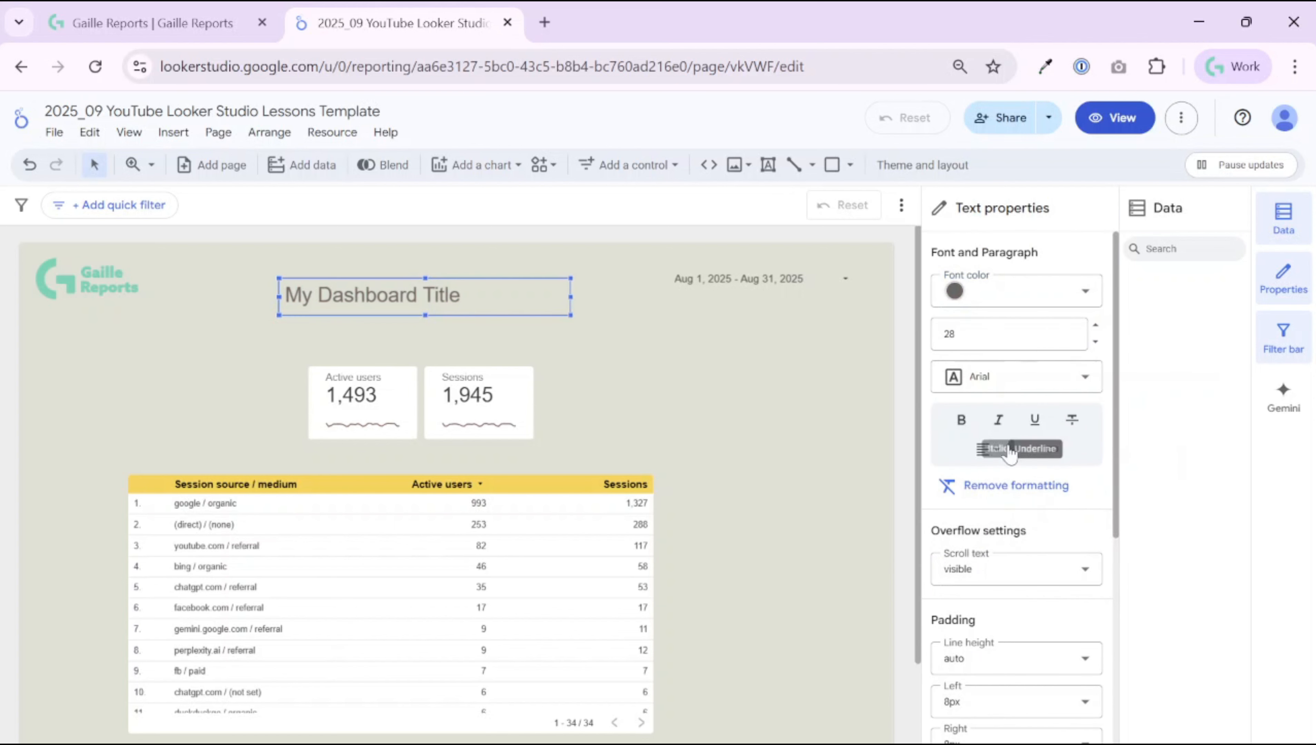
{"action": "left_click", "coordinate": [995, 449]}
{"action": "left_click", "coordinate": [1013, 479]}
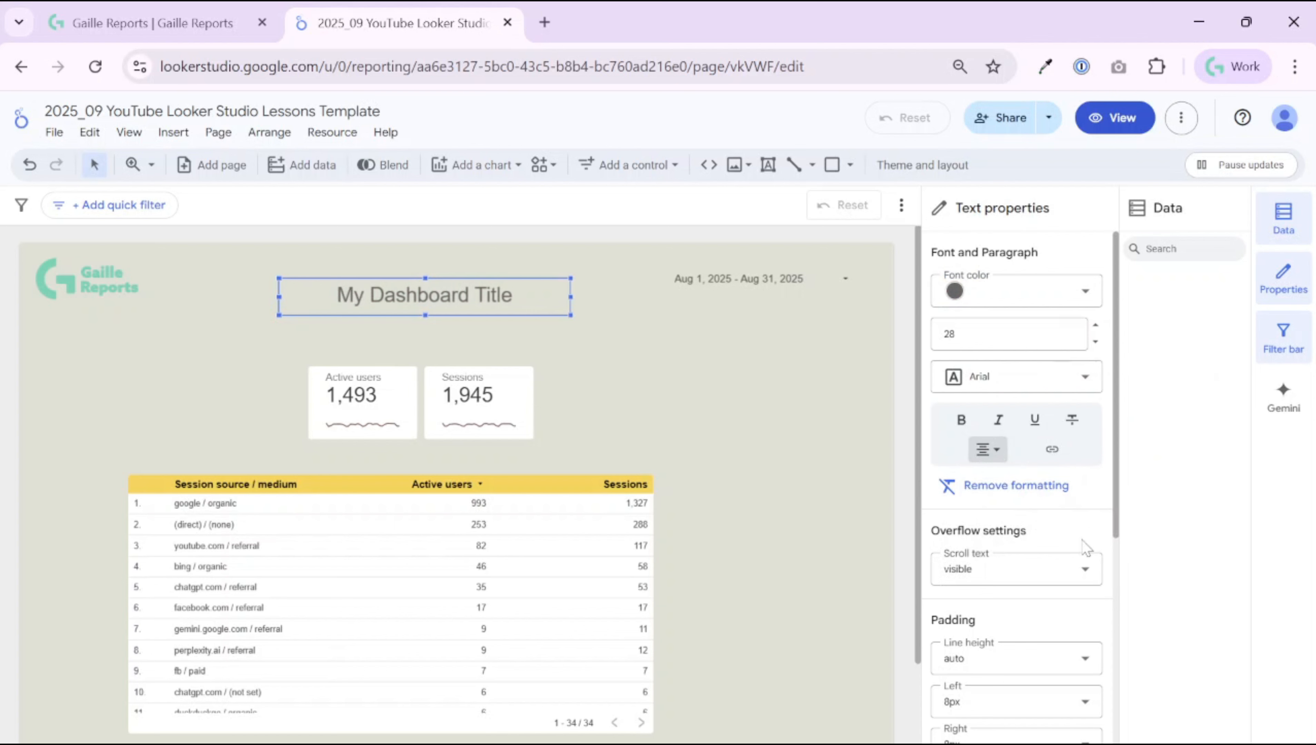
Step: Move the title box up into the header row
{"action": "scroll", "coordinate": [1085, 543], "scroll_direction": "down", "scroll_amount": 4}
{"action": "scroll", "coordinate": [1040, 517], "scroll_direction": "down", "scroll_amount": 4}
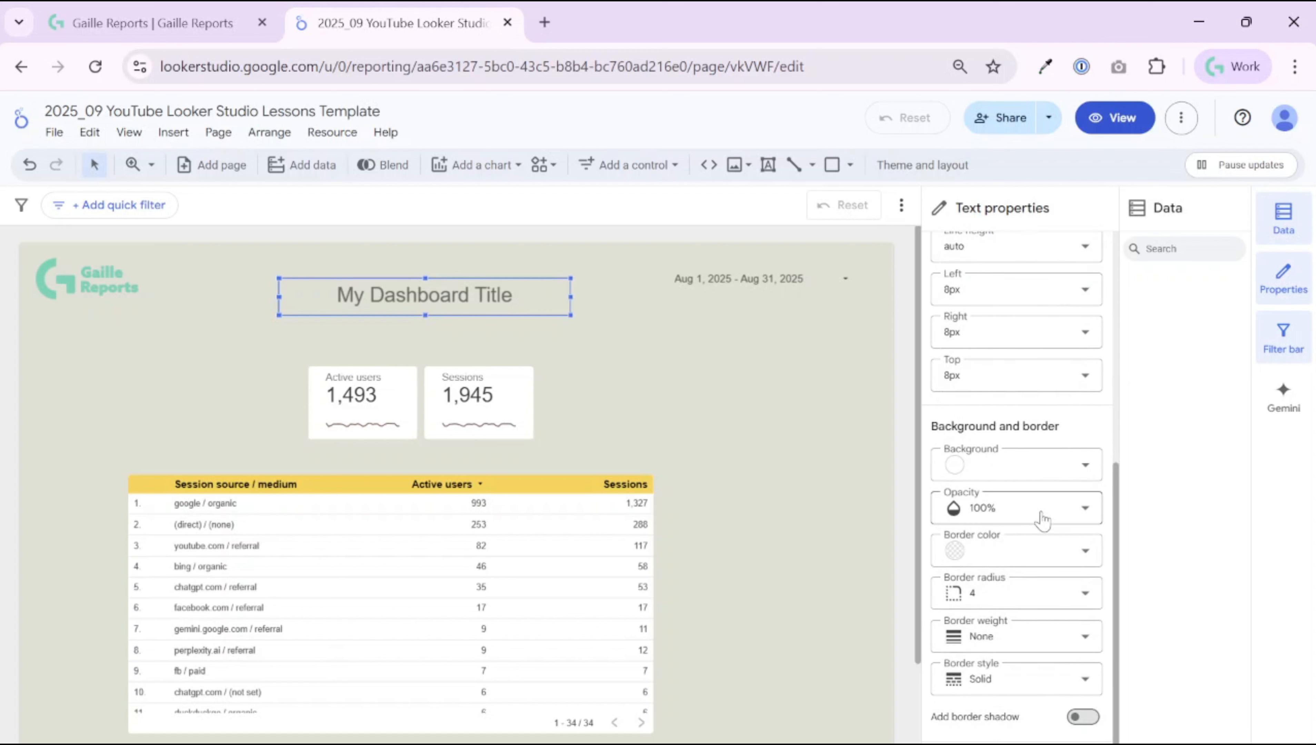
{"action": "scroll", "coordinate": [934, 465], "scroll_direction": "up", "scroll_amount": 2}
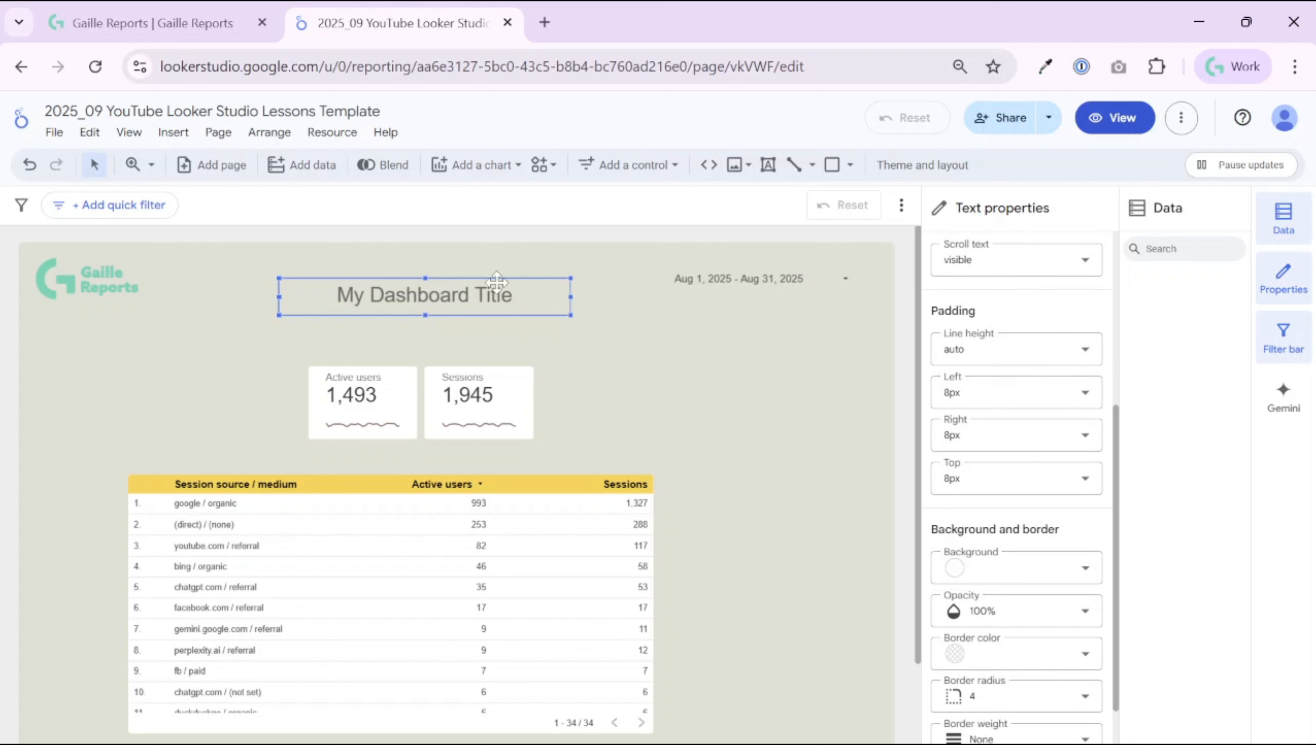
{"action": "left_click_drag", "start_coordinate": [496, 282], "coordinate": [484, 260]}
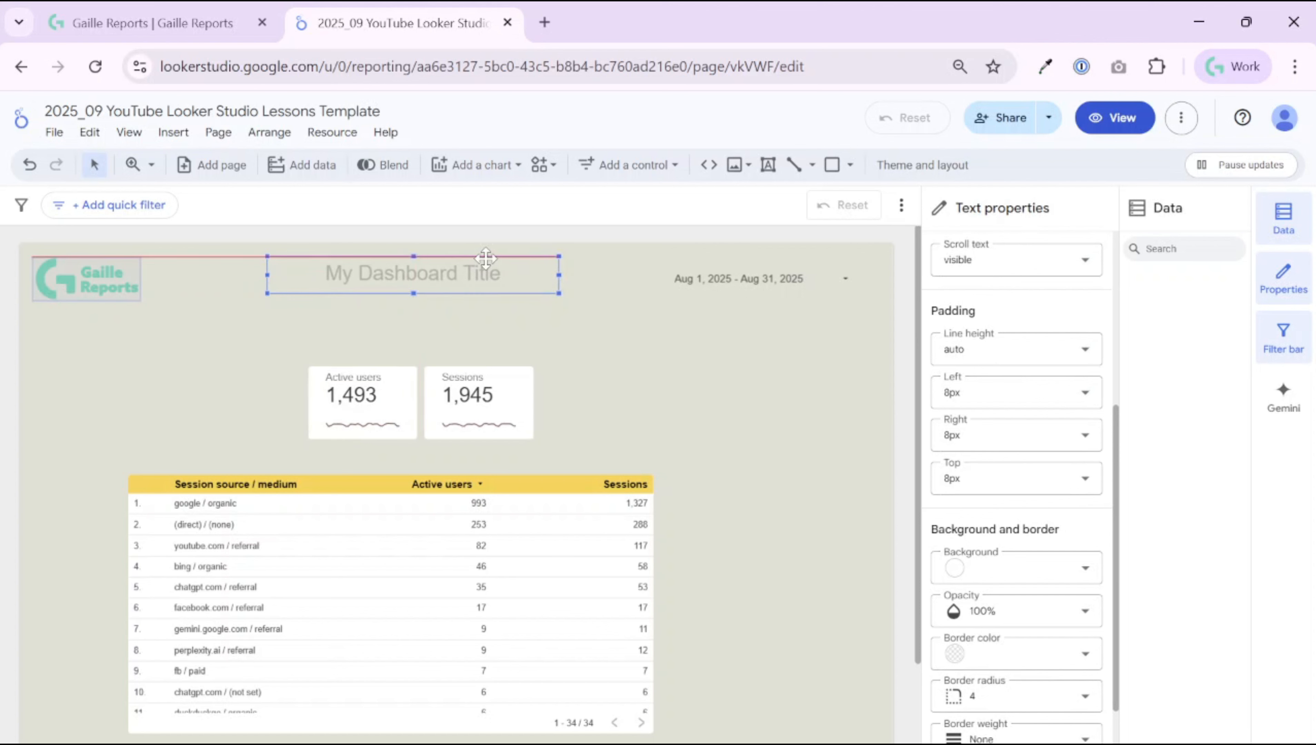
{"action": "left_click", "coordinate": [771, 361]}
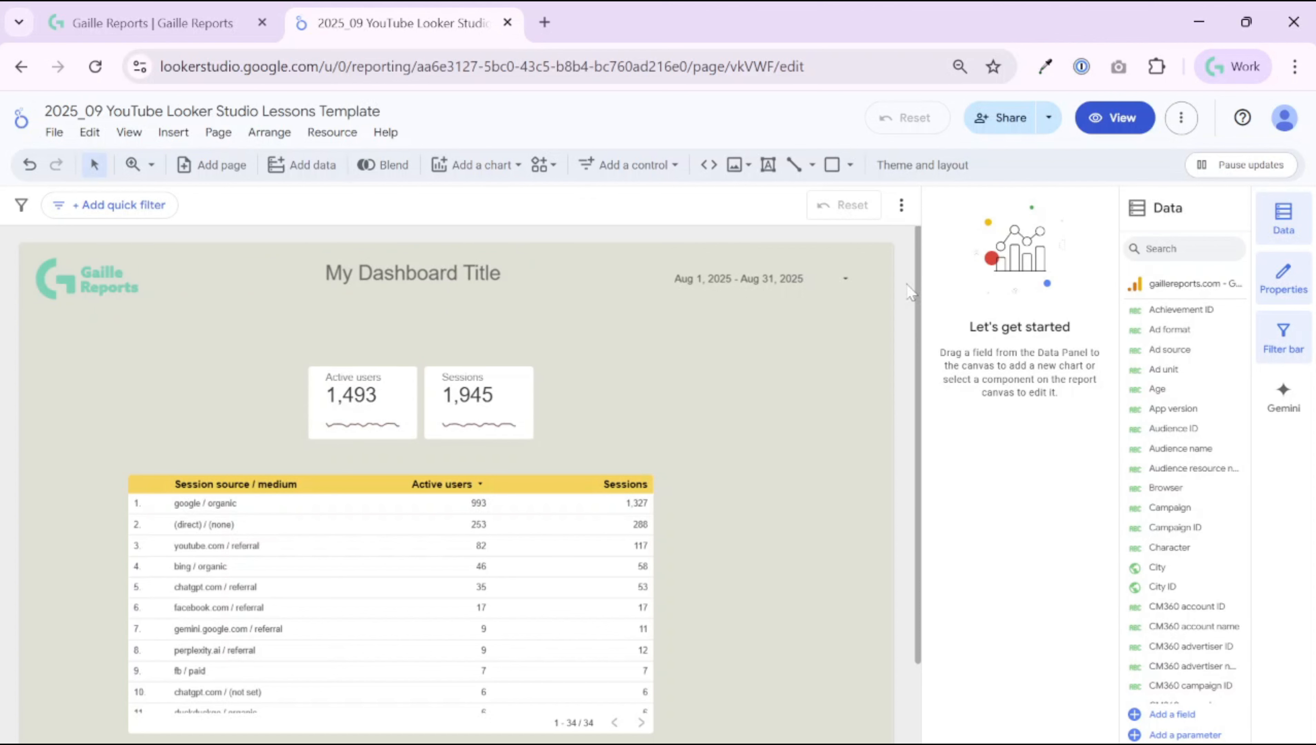
Step: Align the logo, title and date range on vertical middles, centre them, and distribute them horizontally
{"action": "left_click", "coordinate": [73, 261]}
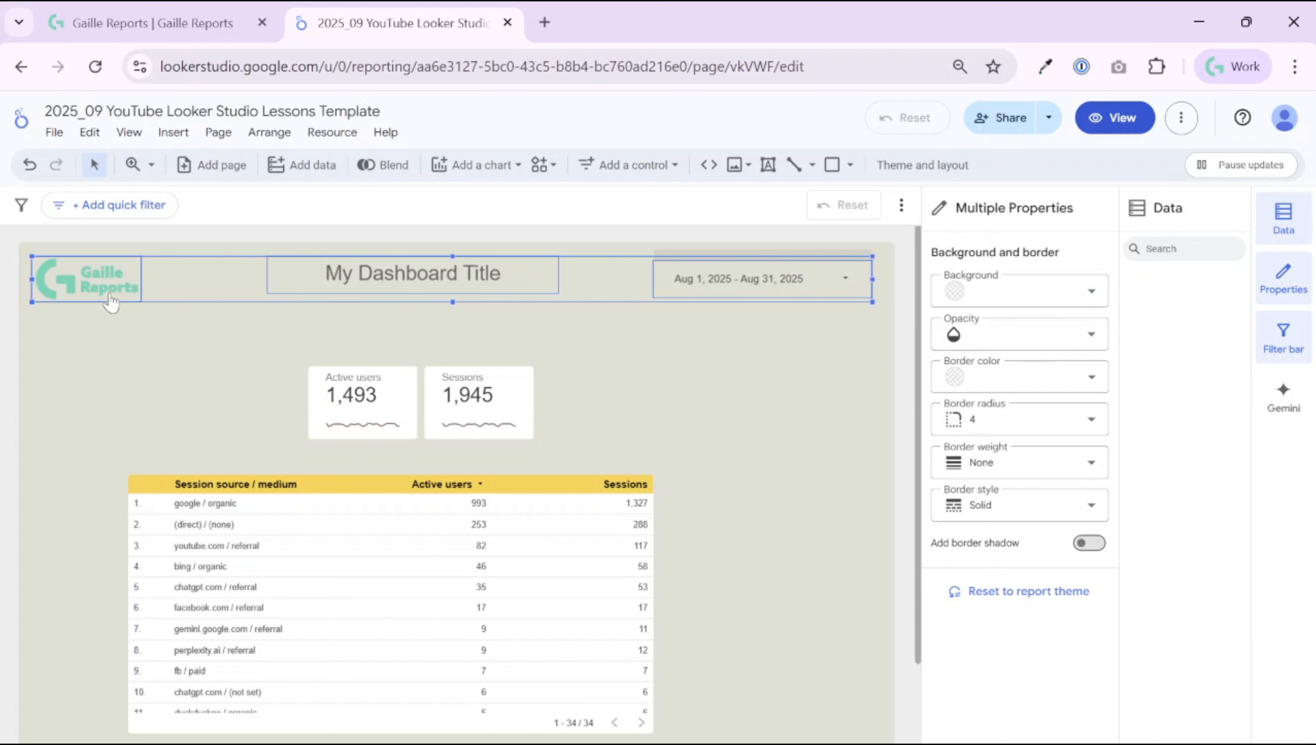
{"action": "right_click", "coordinate": [108, 276]}
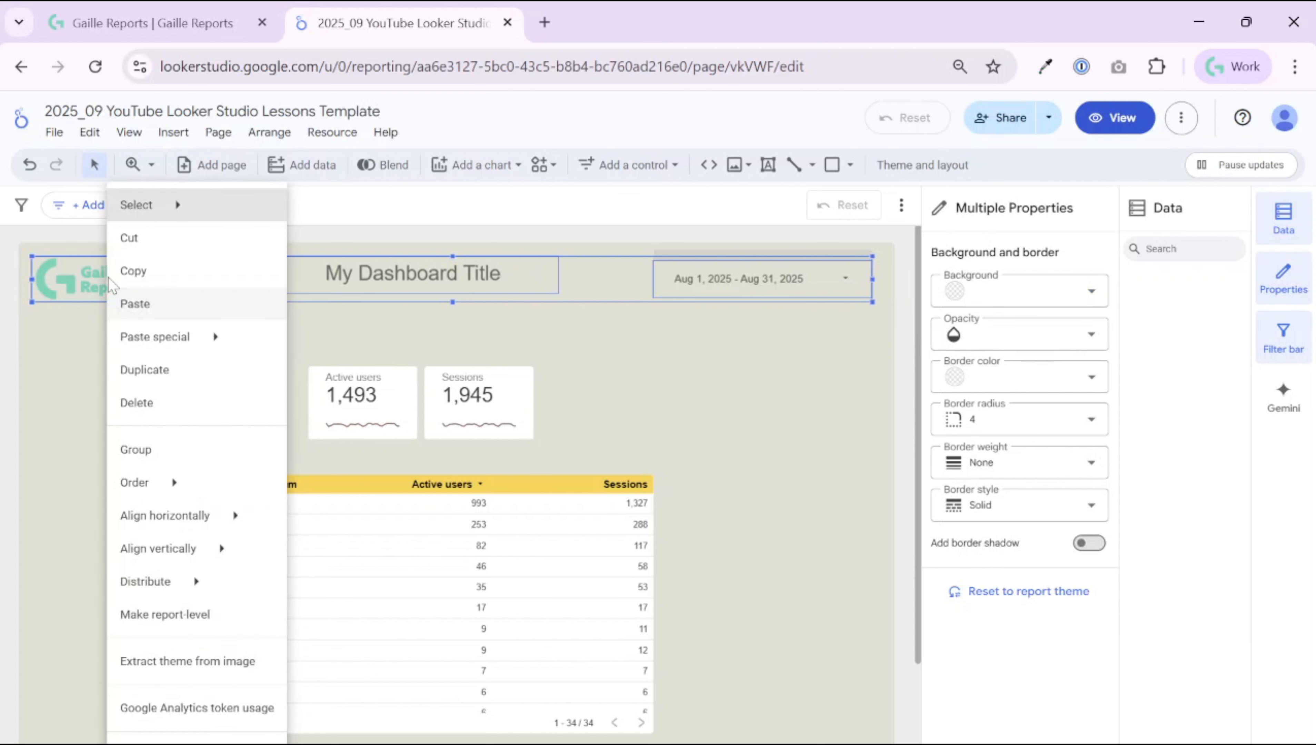
{"action": "mouse_move", "coordinate": [243, 552]}
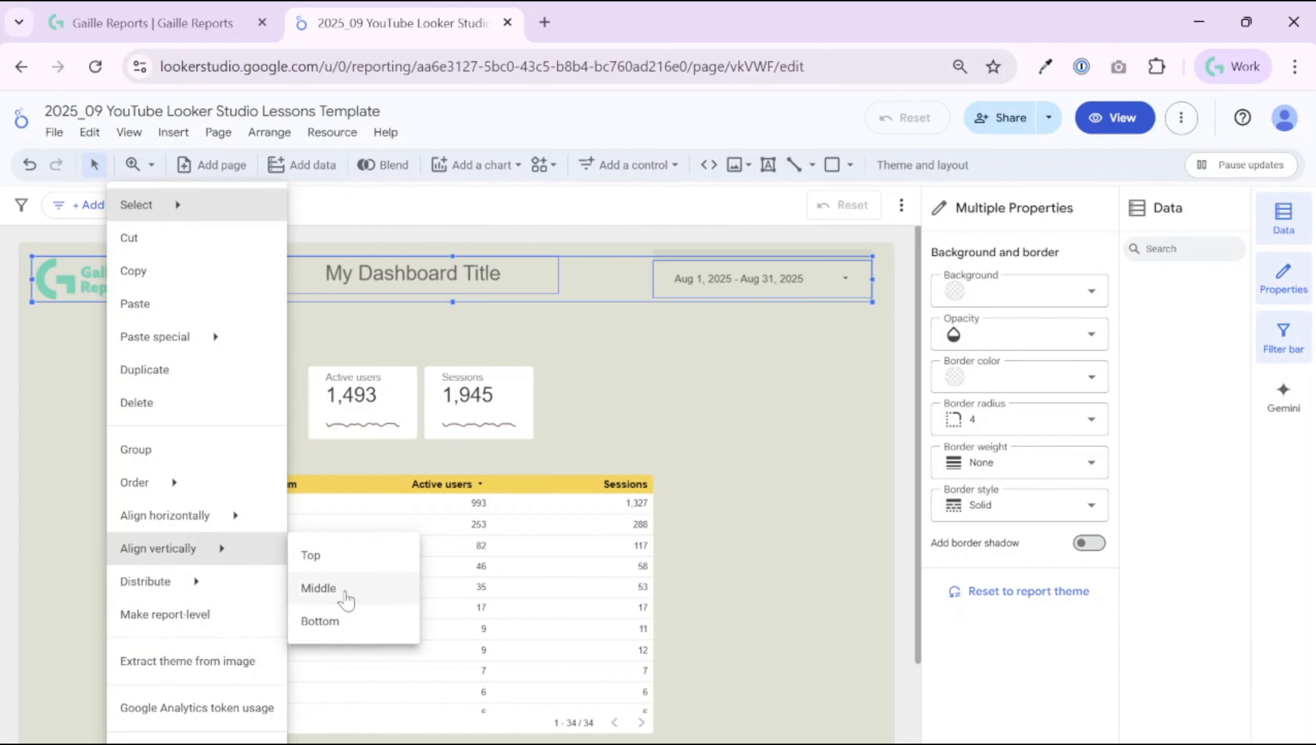
{"action": "left_click", "coordinate": [345, 592]}
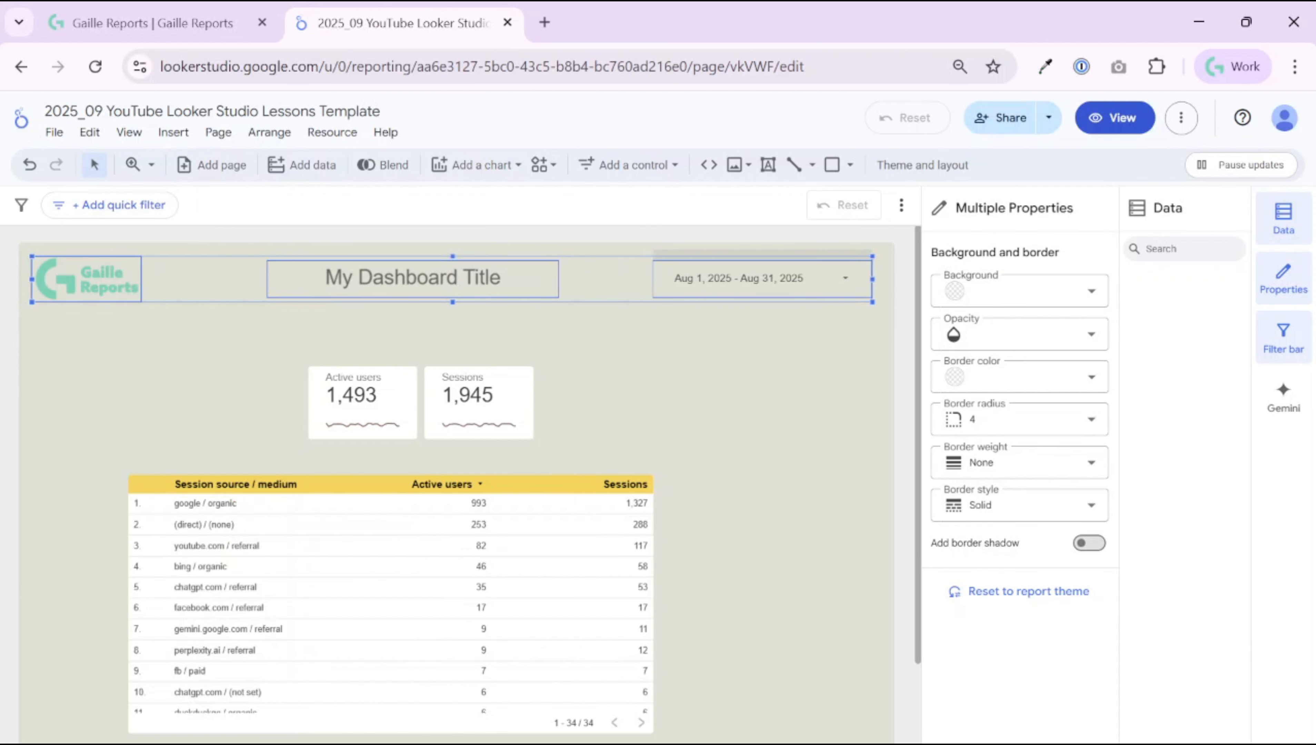
{"action": "right_click", "coordinate": [433, 281]}
{"action": "mouse_move", "coordinate": [563, 516]}
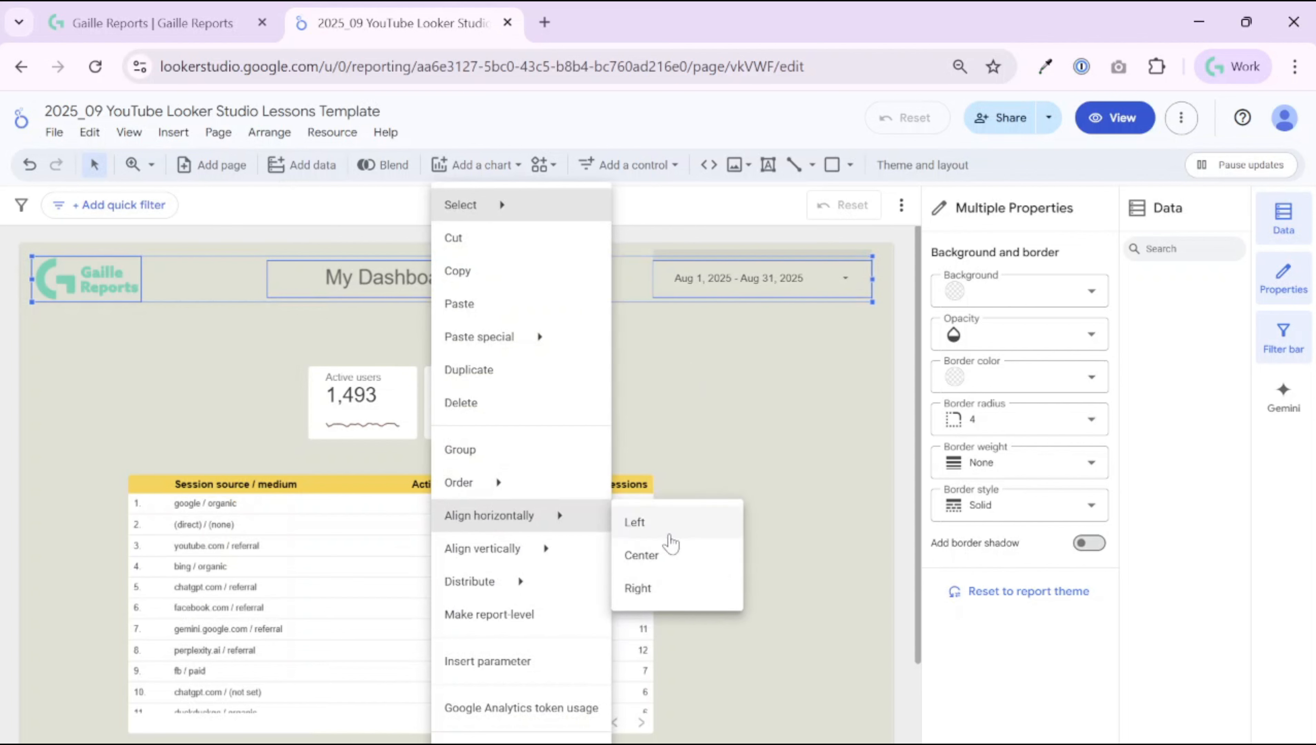
{"action": "left_click", "coordinate": [673, 550]}
{"action": "right_click", "coordinate": [488, 298]}
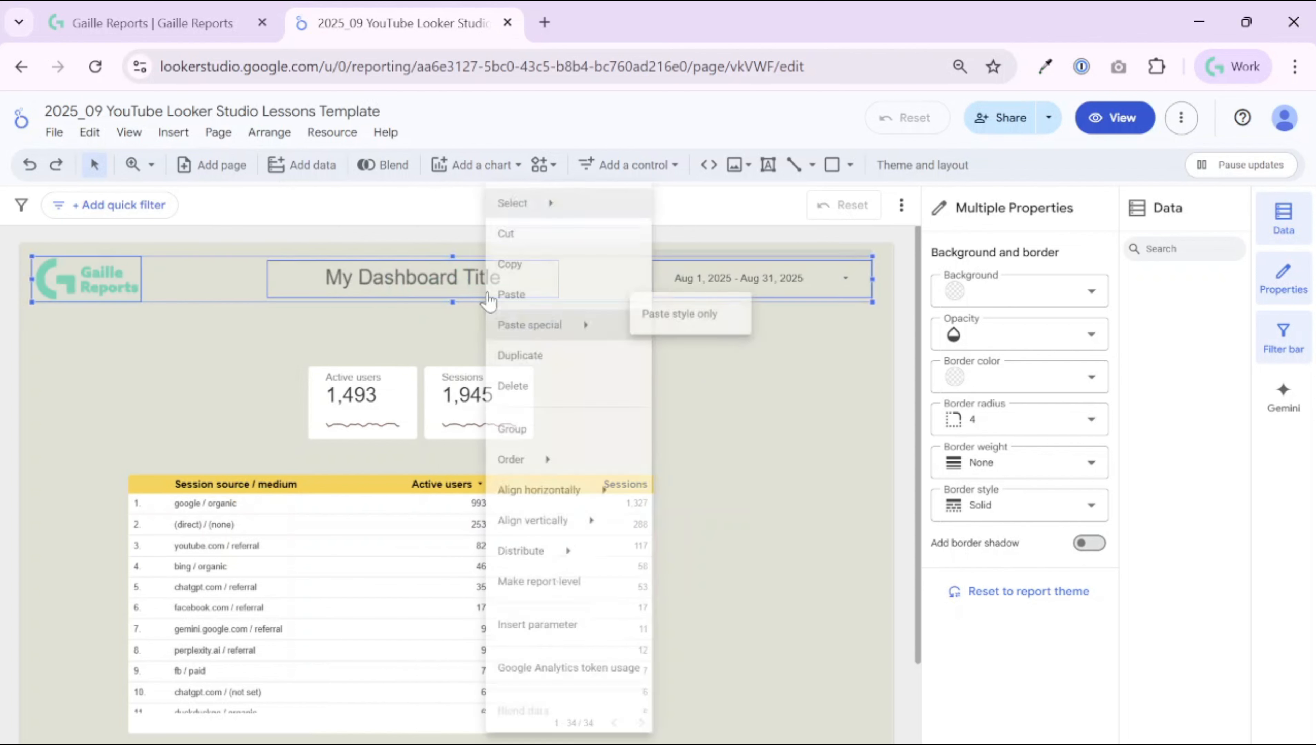
{"action": "mouse_move", "coordinate": [599, 584]}
{"action": "left_click", "coordinate": [777, 587]}
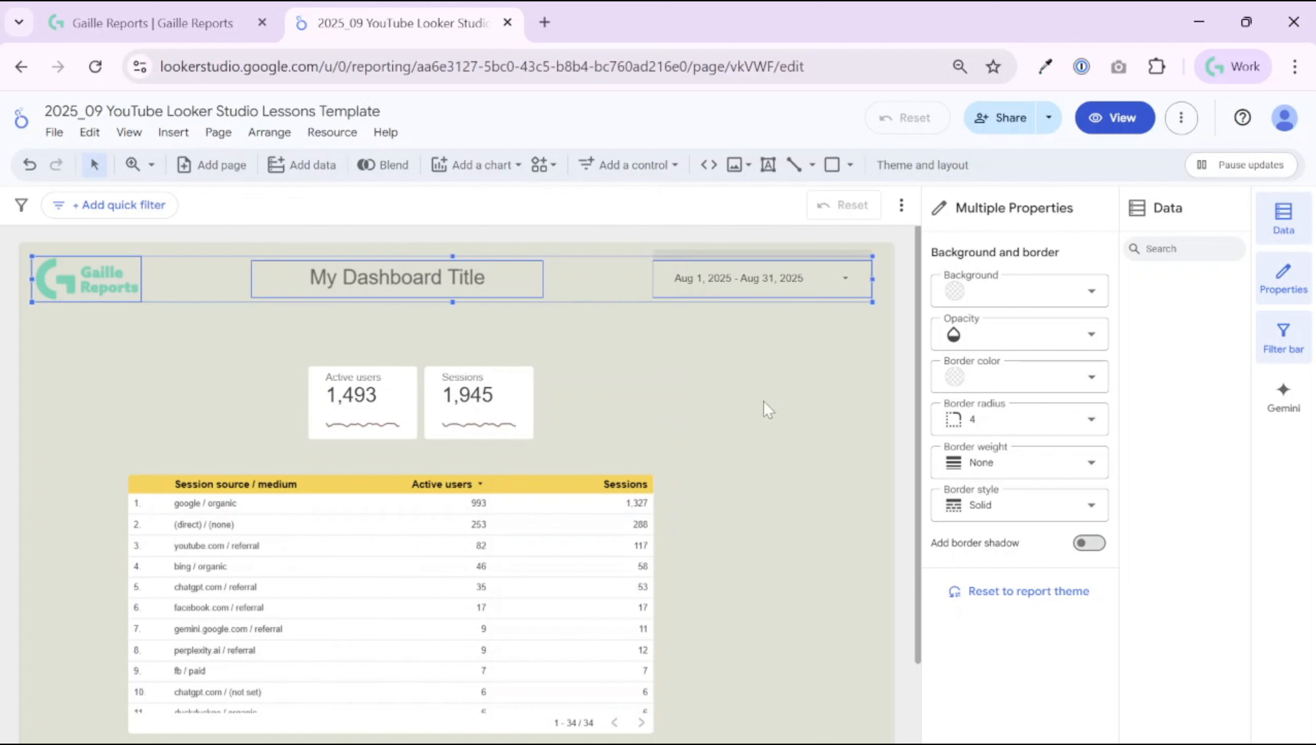
Step: Nudge the logo slightly into position and clear the selection
{"action": "left_click", "coordinate": [778, 379]}
{"action": "left_click", "coordinate": [85, 291]}
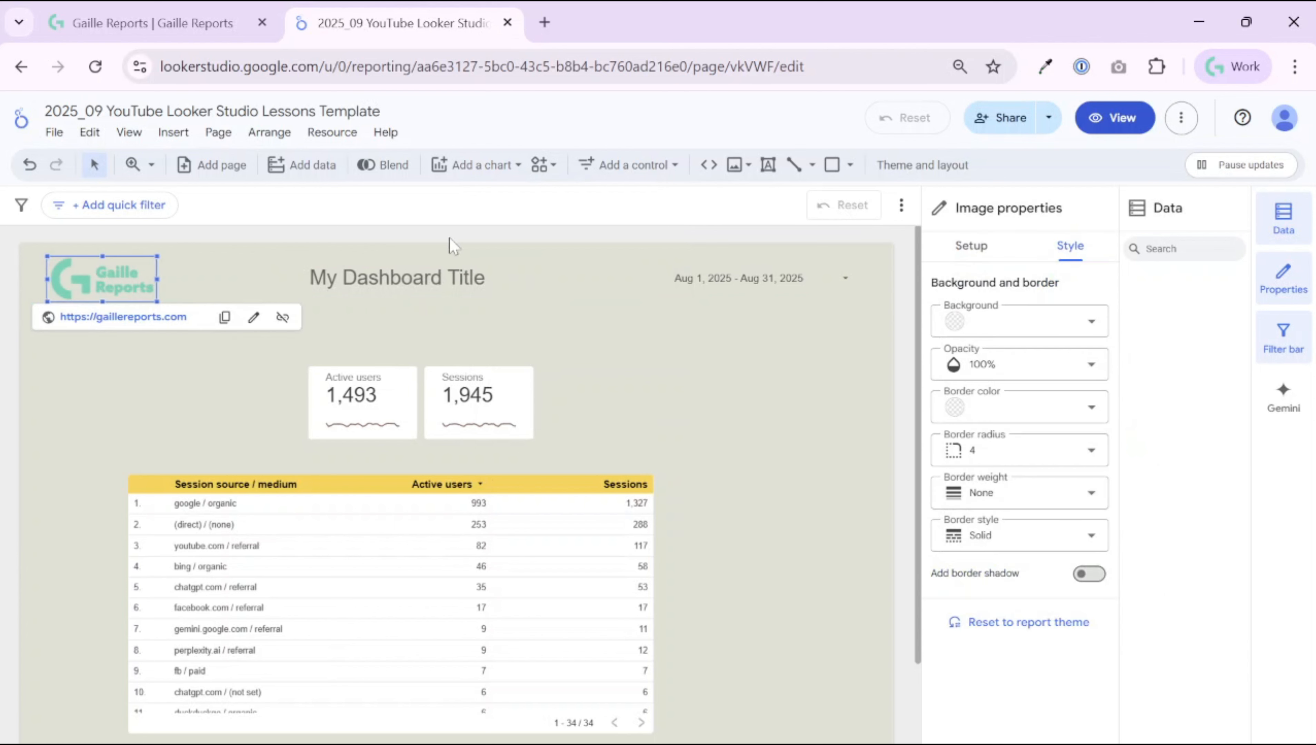
{"action": "left_click_drag", "start_coordinate": [83, 292], "coordinate": [81, 284]}
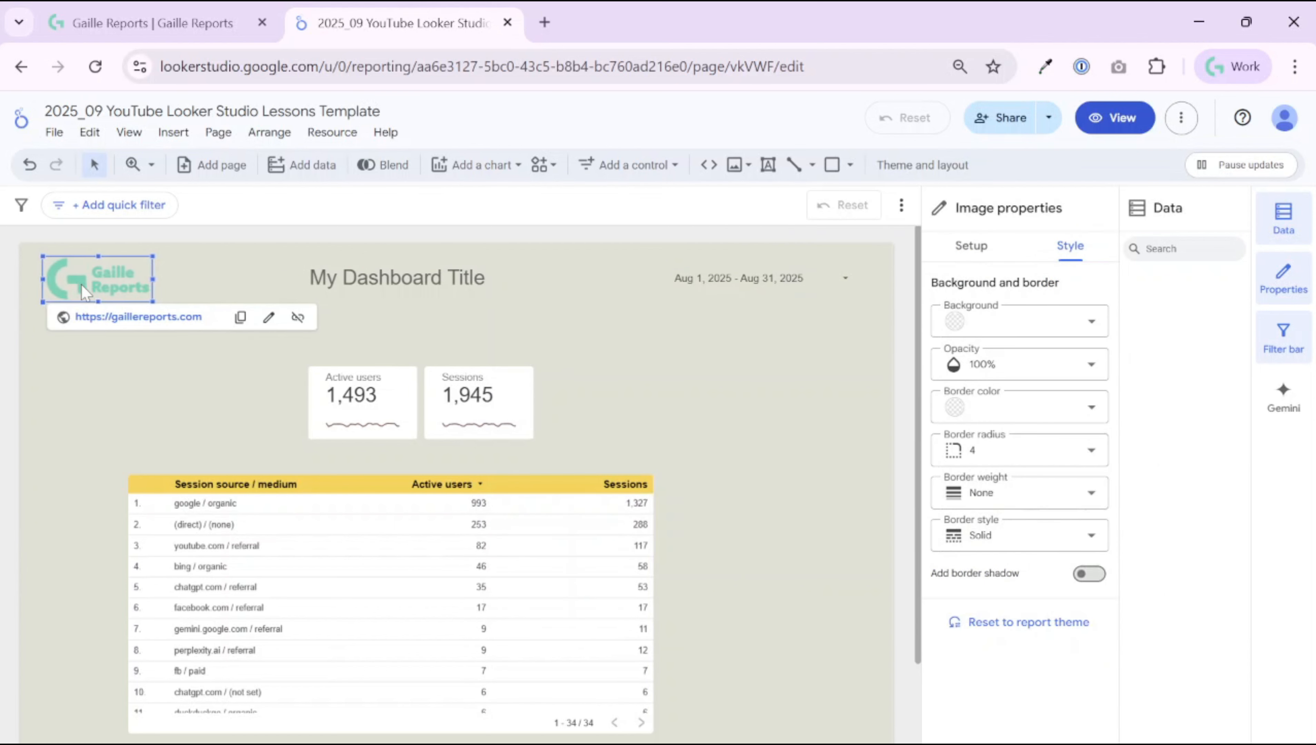
{"action": "left_click_drag", "start_coordinate": [11, 255], "coordinate": [12, 257]}
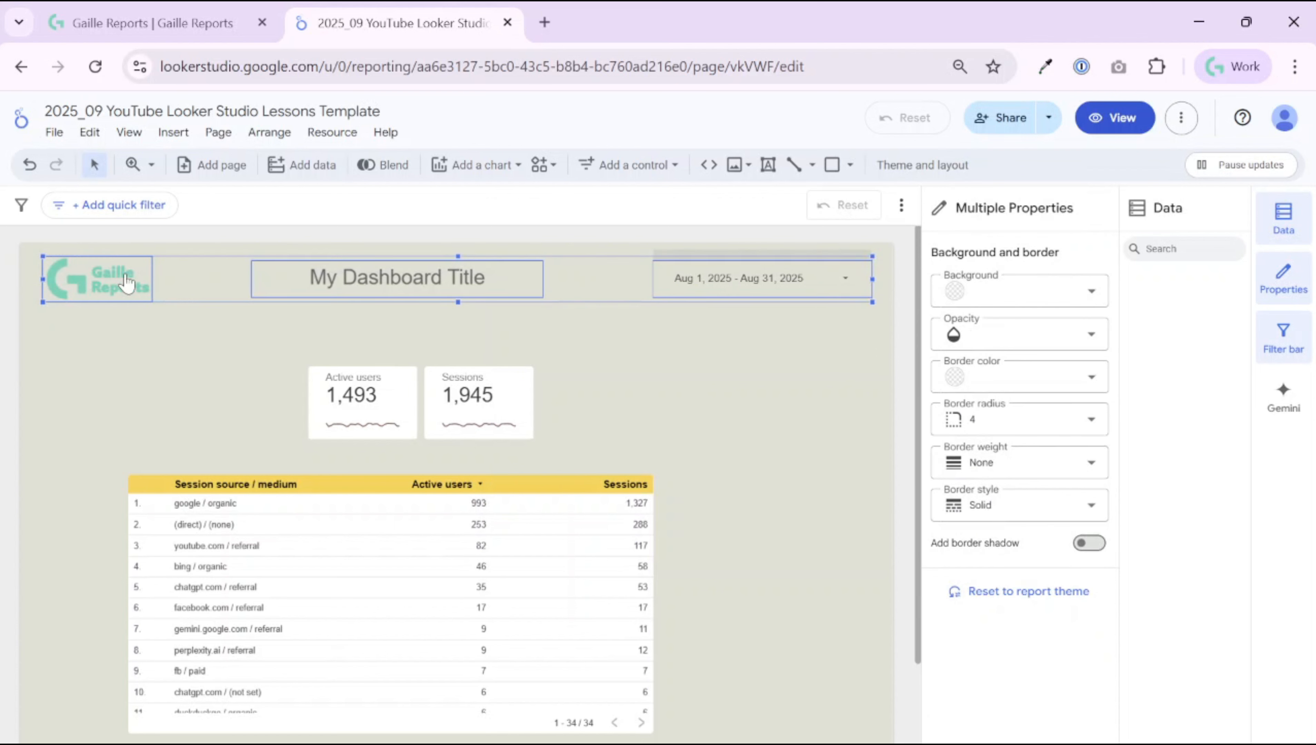
{"action": "right_click", "coordinate": [125, 277]}
{"action": "mouse_move", "coordinate": [230, 585]}
{"action": "key", "text": "Escape"}
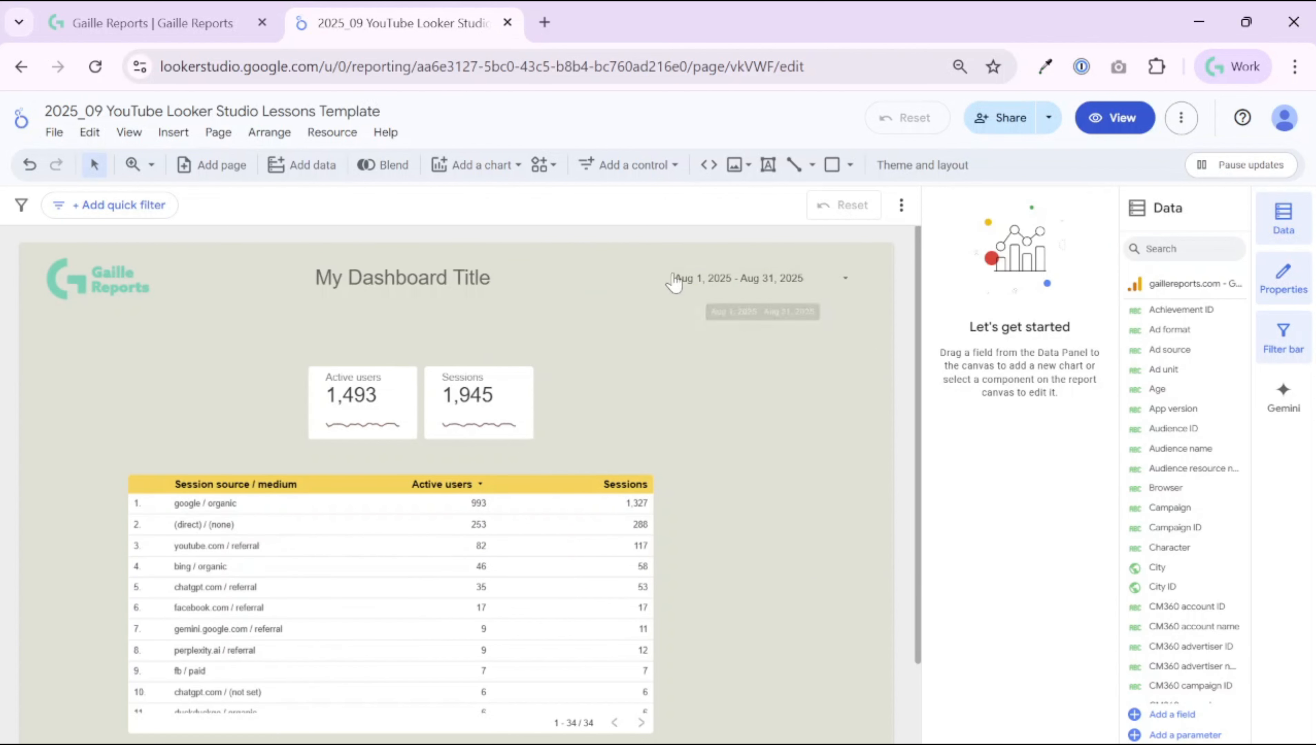
Step: Draw a rectangle across the header row, stretched to the page's left and right edges
{"action": "left_click", "coordinate": [832, 166]}
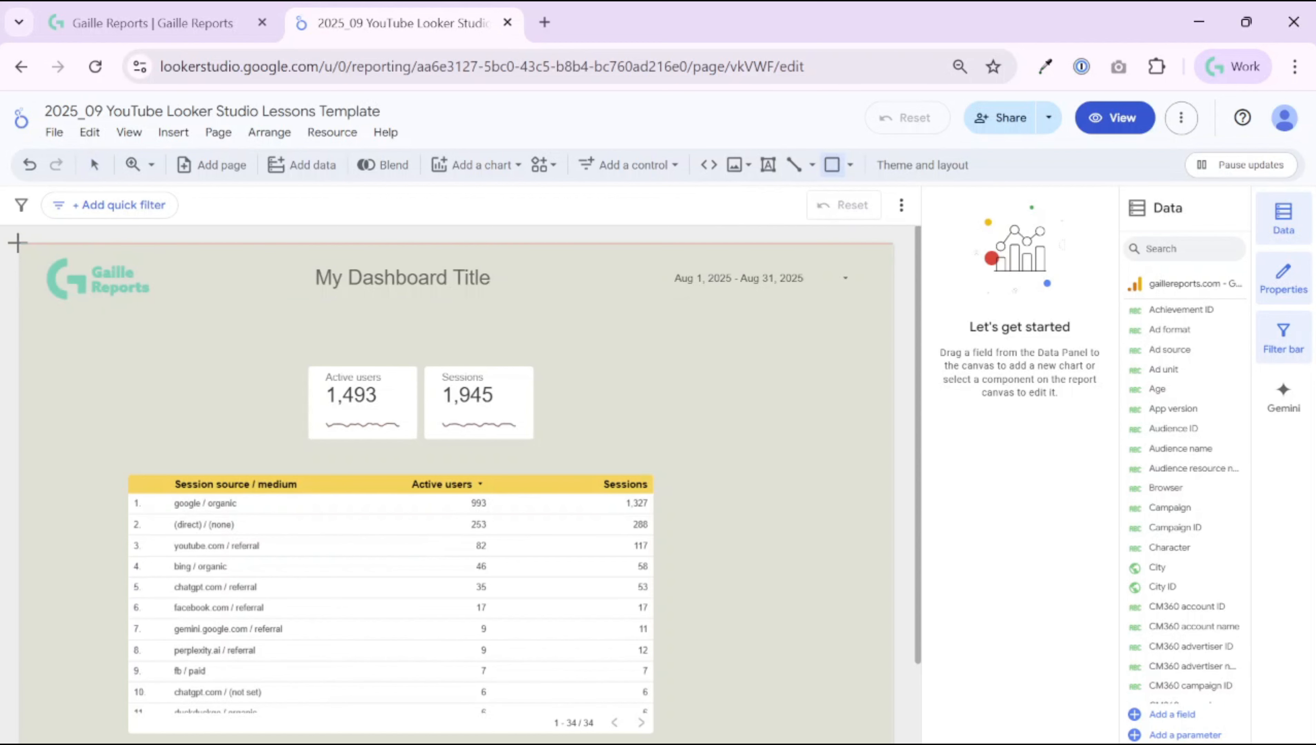
{"action": "left_click_drag", "start_coordinate": [15, 240], "coordinate": [914, 314]}
{"action": "left_click_drag", "start_coordinate": [469, 239], "coordinate": [478, 243]}
{"action": "left_click_drag", "start_coordinate": [17, 279], "coordinate": [30, 278]}
{"action": "left_click_drag", "start_coordinate": [30, 279], "coordinate": [22, 279]}
{"action": "scroll", "coordinate": [459, 490], "scroll_direction": "right", "scroll_amount": 1}
{"action": "left_click_drag", "start_coordinate": [897, 279], "coordinate": [867, 280]}
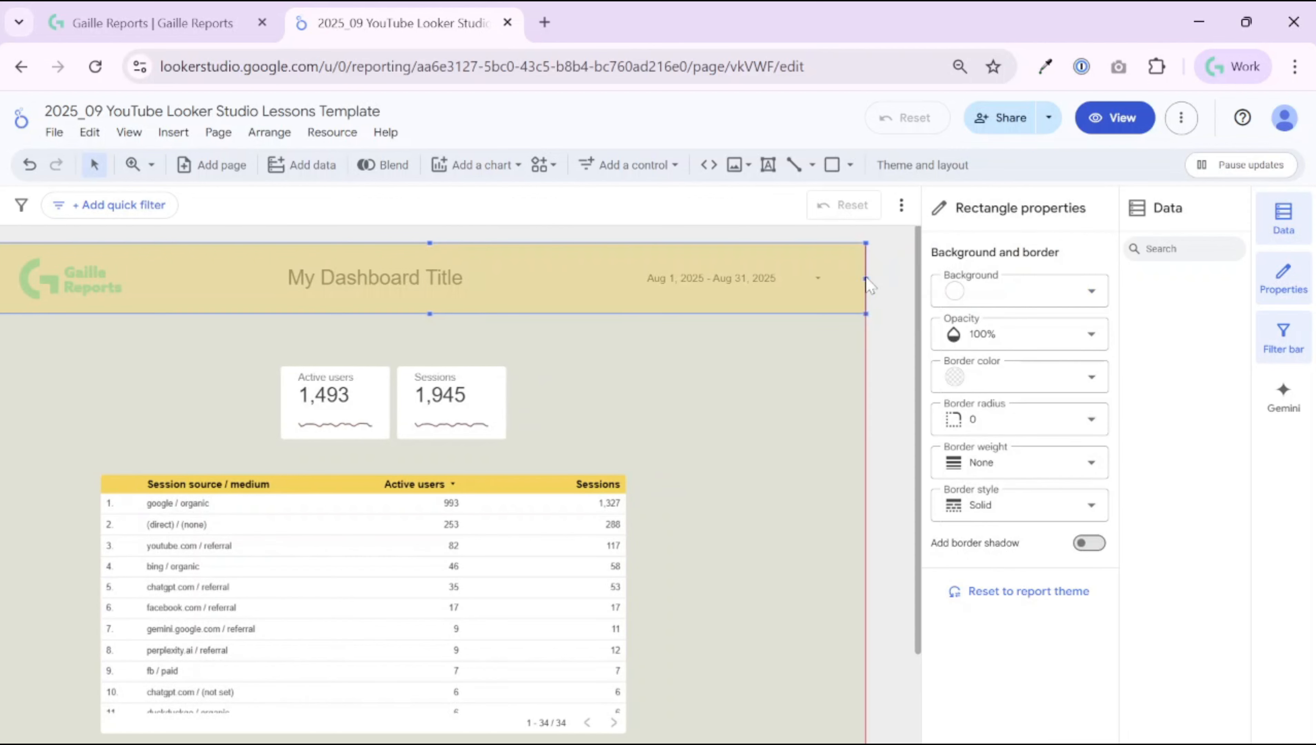
Step: Send the rectangle to the back, behind the header items
{"action": "right_click", "coordinate": [599, 301]}
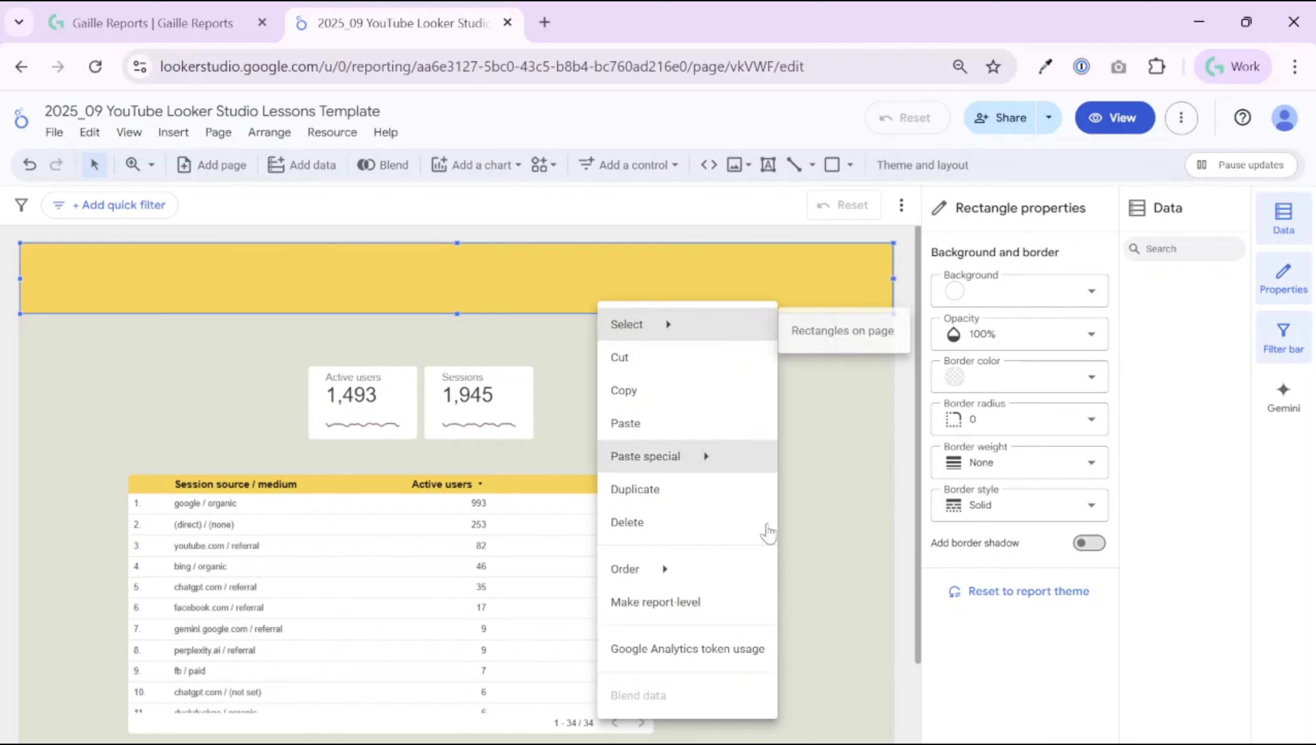
{"action": "mouse_move", "coordinate": [641, 568]}
{"action": "left_click", "coordinate": [813, 674]}
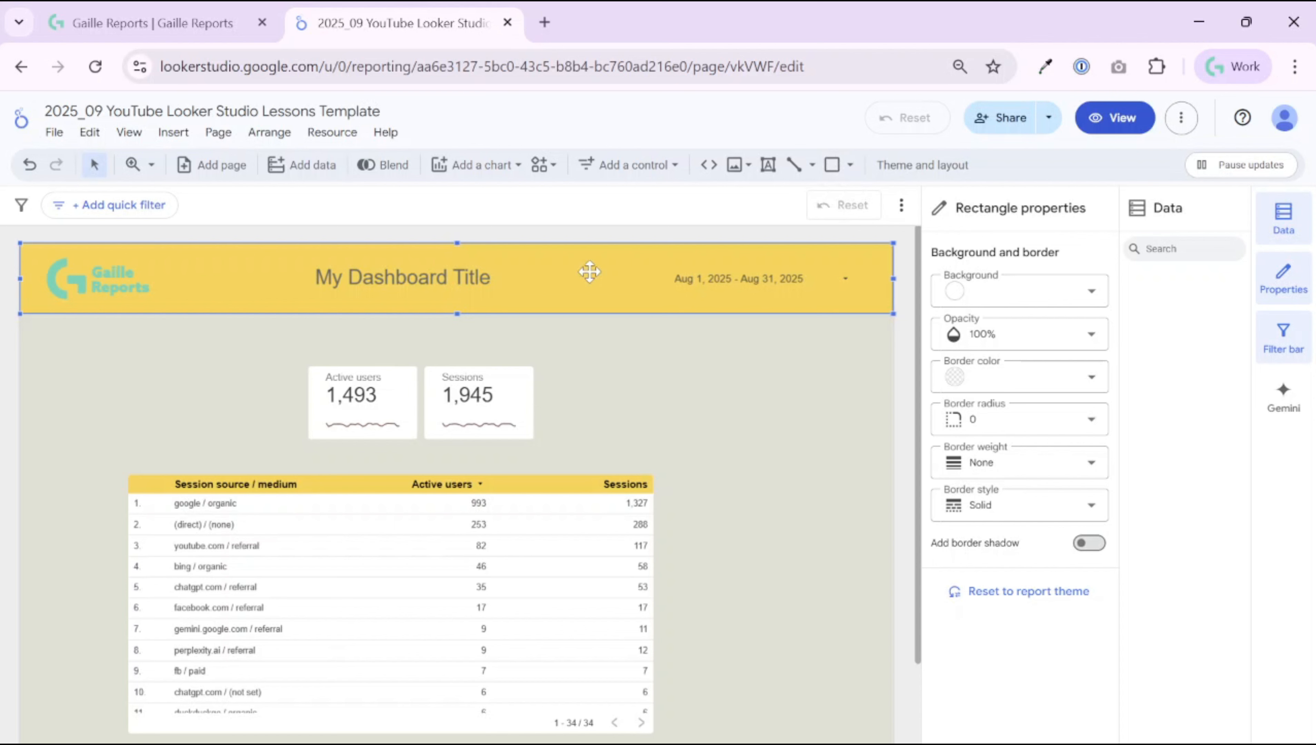
Step: Give the rectangle a transparent background and a border shadow
{"action": "left_click", "coordinate": [1020, 291]}
{"action": "left_click", "coordinate": [1129, 309]}
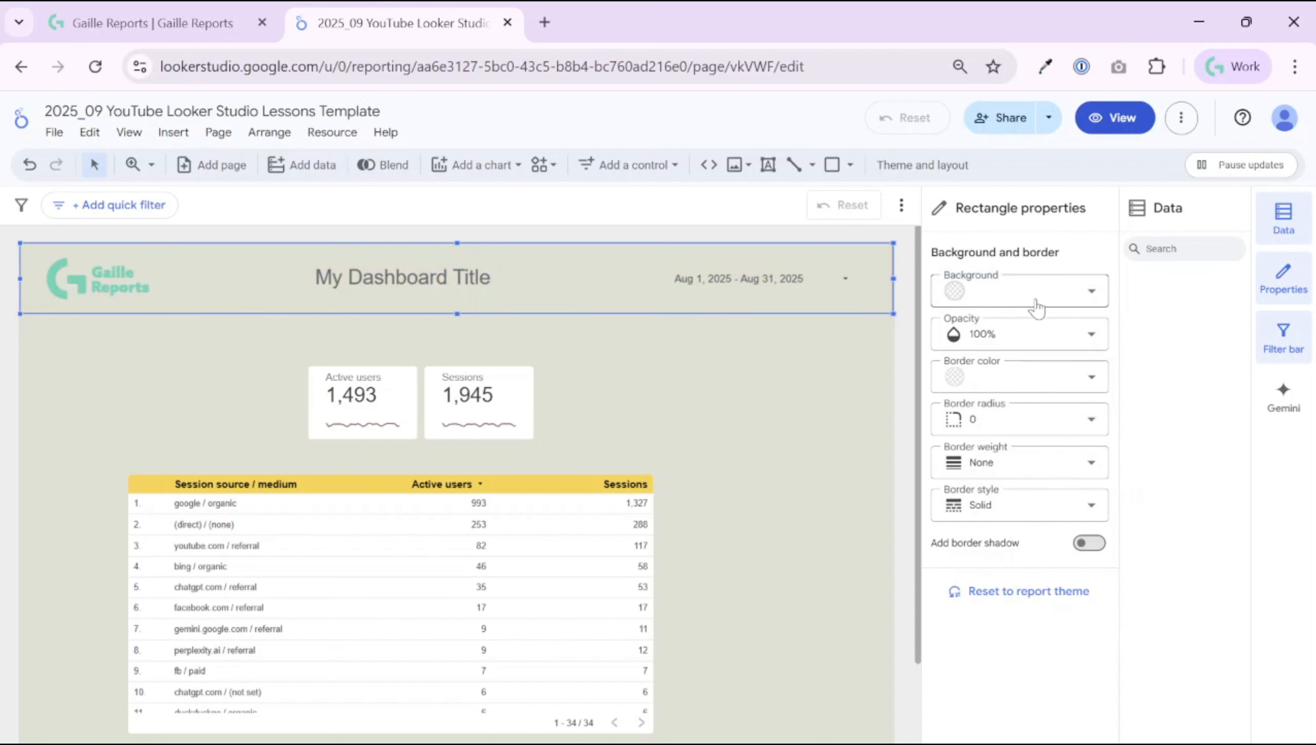
{"action": "left_click", "coordinate": [1087, 543]}
{"action": "left_click", "coordinate": [678, 393]}
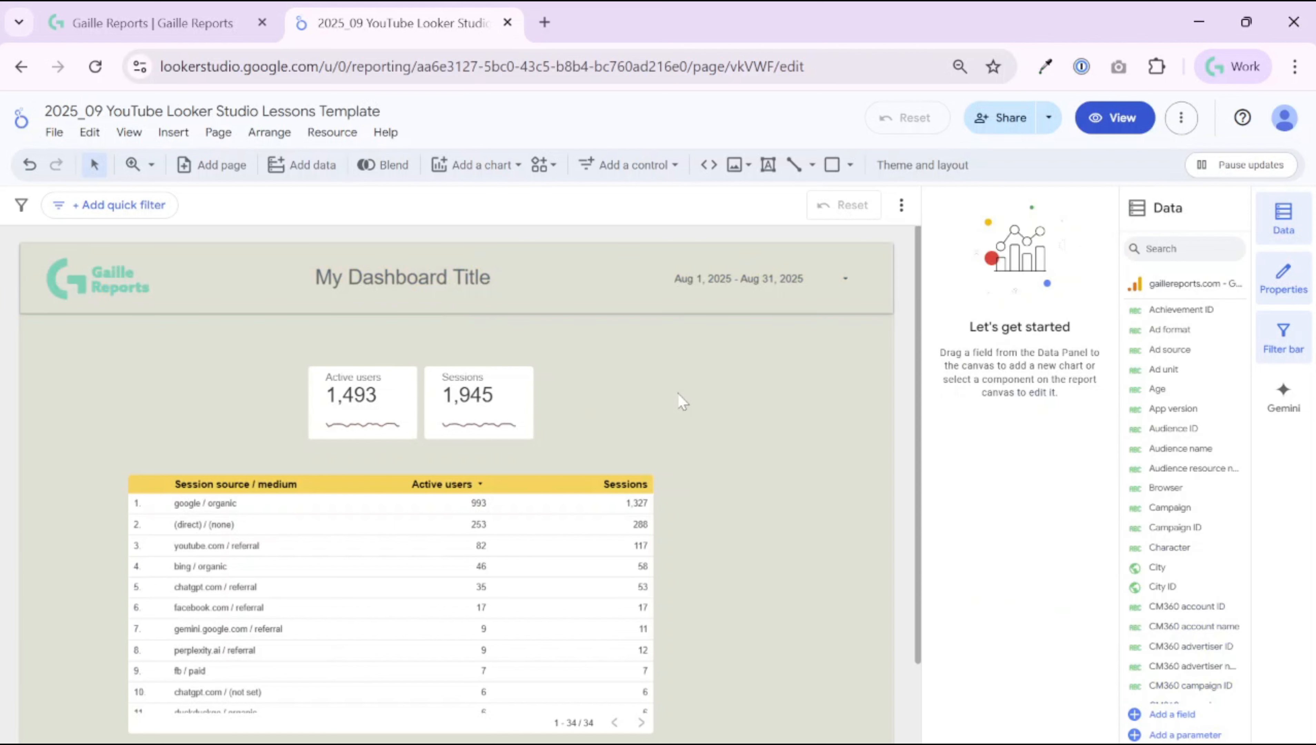